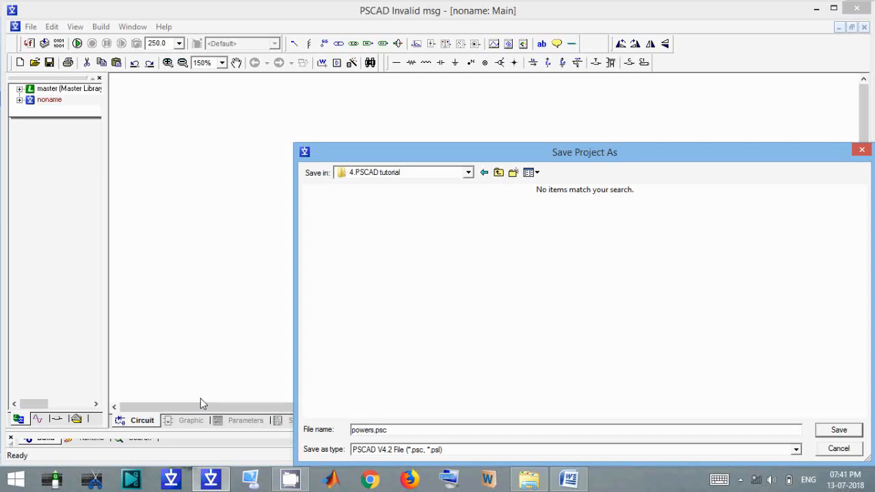
Save the new project as powersystem.psc in the 4.PSCAD tutorial folder.
type("em")
key("Return")
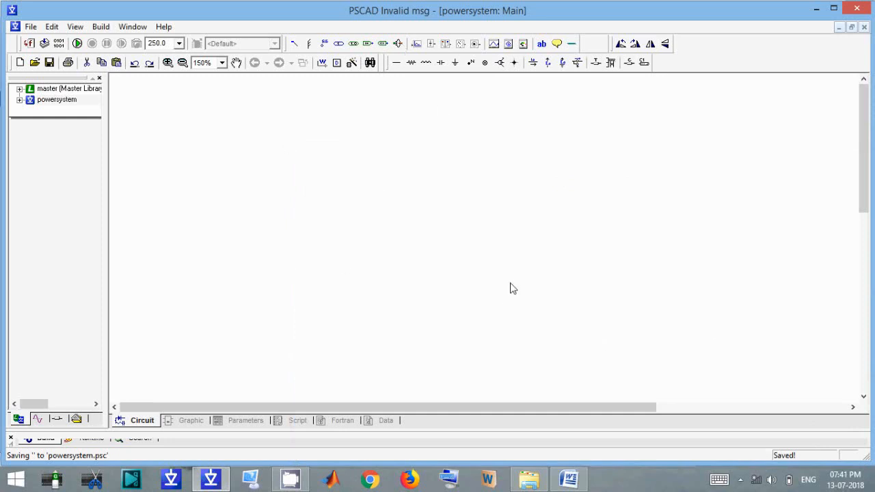
Check the network's 3-phase voltage source requirement in the Word tutorial outline and return to PSCAD.
left_click(568, 481)
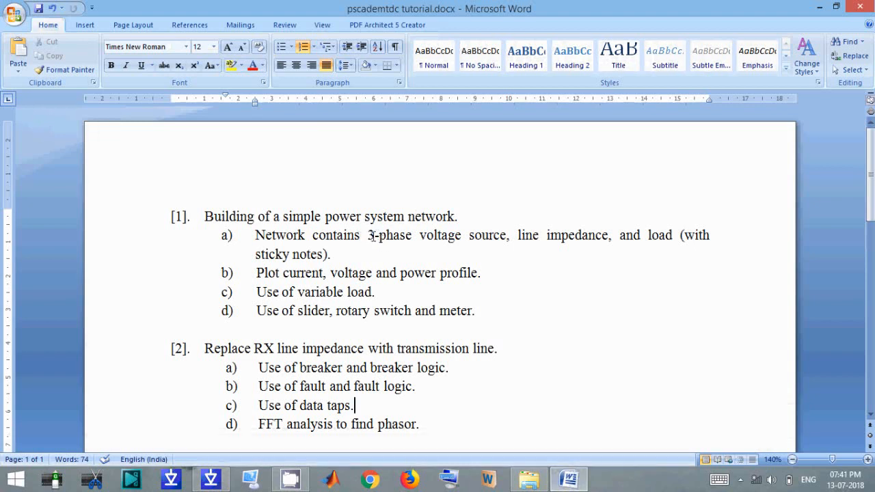
left_click_drag(368, 236, 506, 237)
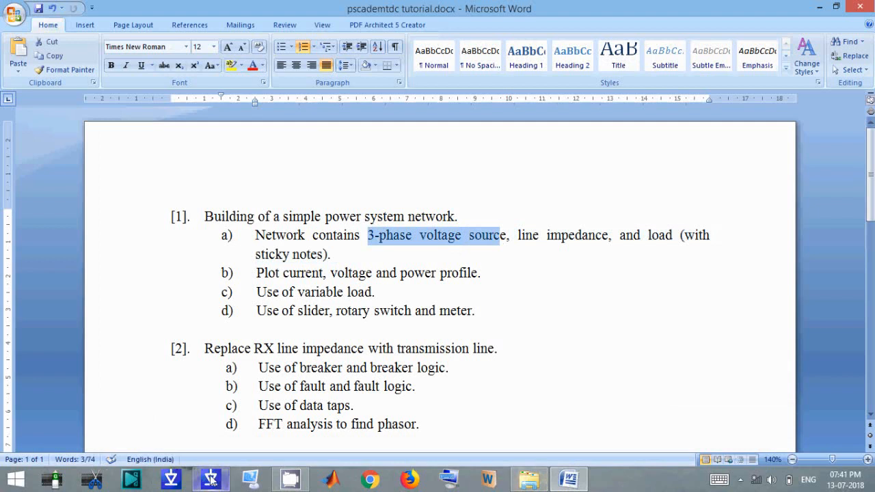
left_click(211, 481)
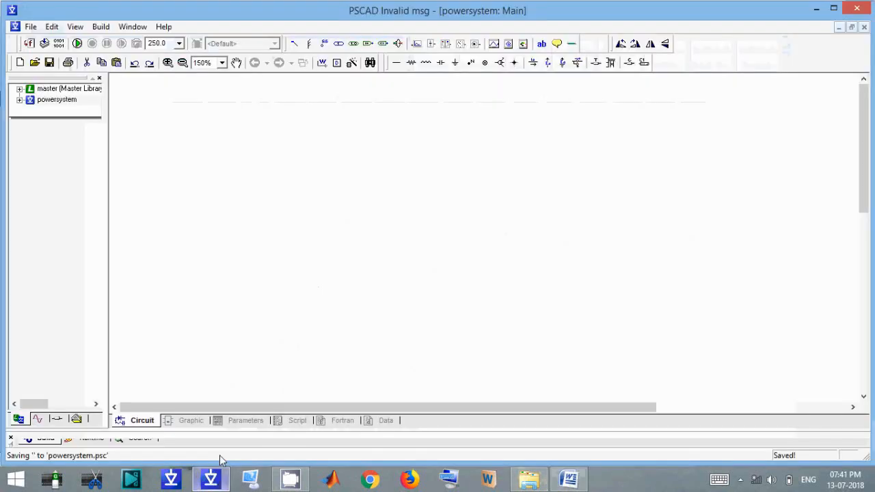
Copy the grounded single-line R=0 three-phase voltage source from the master library's Sources page.
double_click(68, 94)
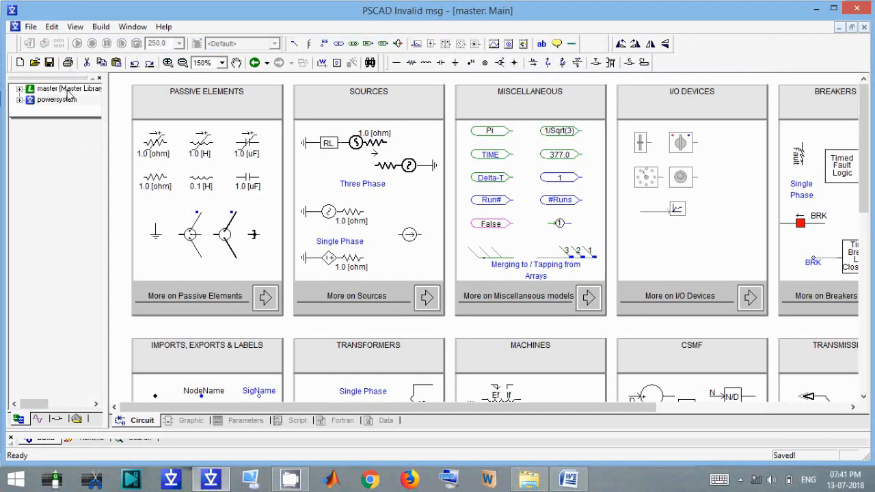
left_click(363, 297)
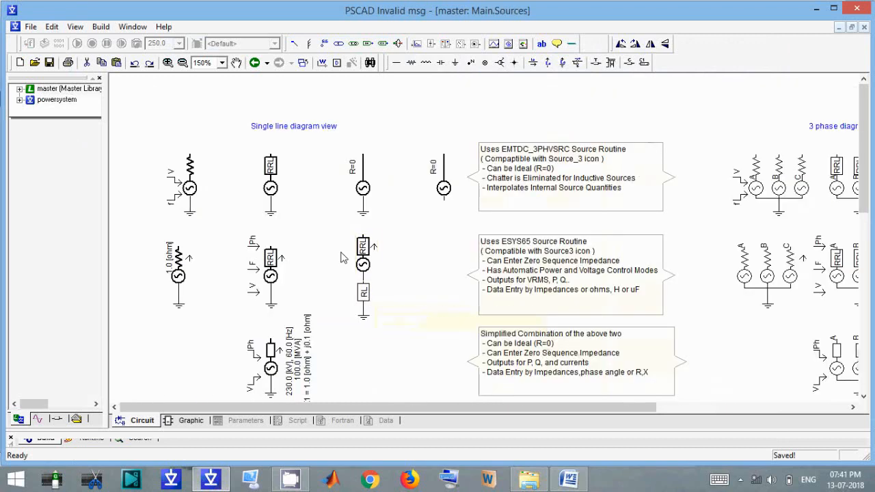
scroll(333, 246, "down", 1)
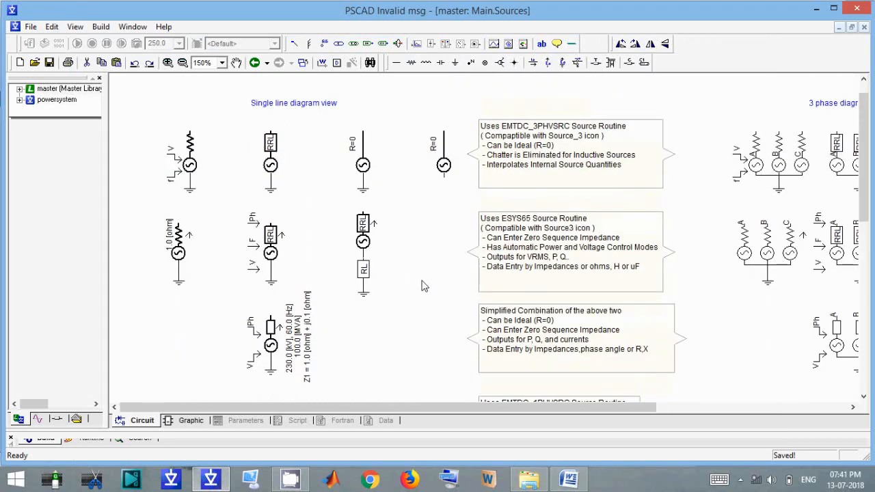
left_click(364, 171)
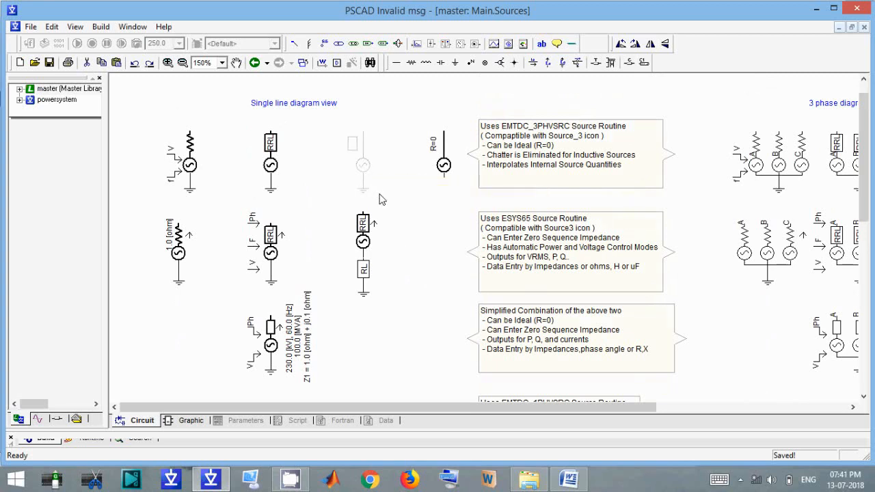
left_click(179, 250)
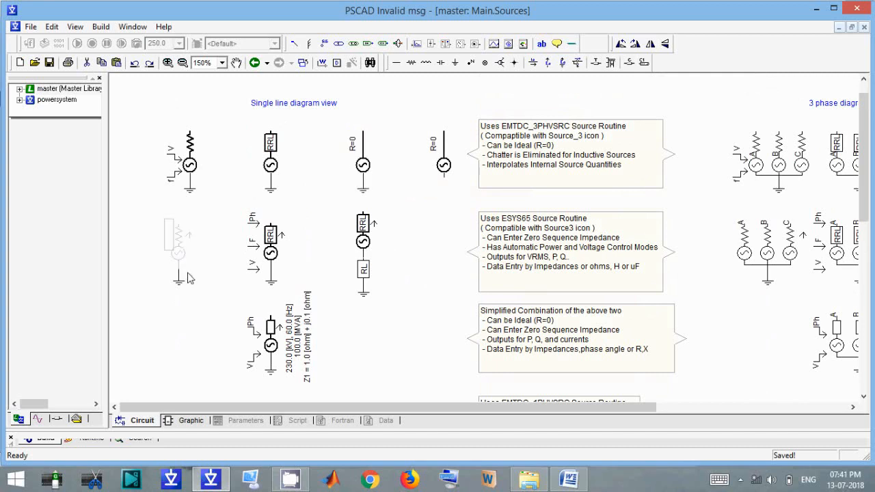
left_click(365, 175)
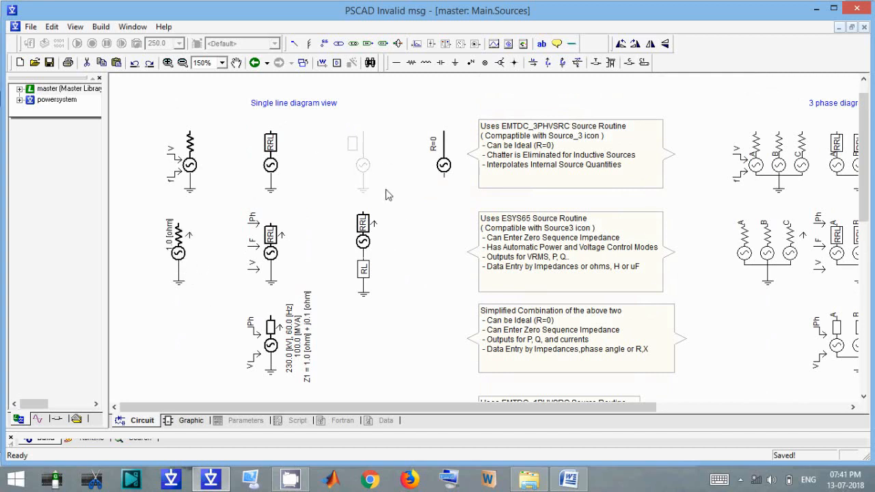
left_click(386, 195)
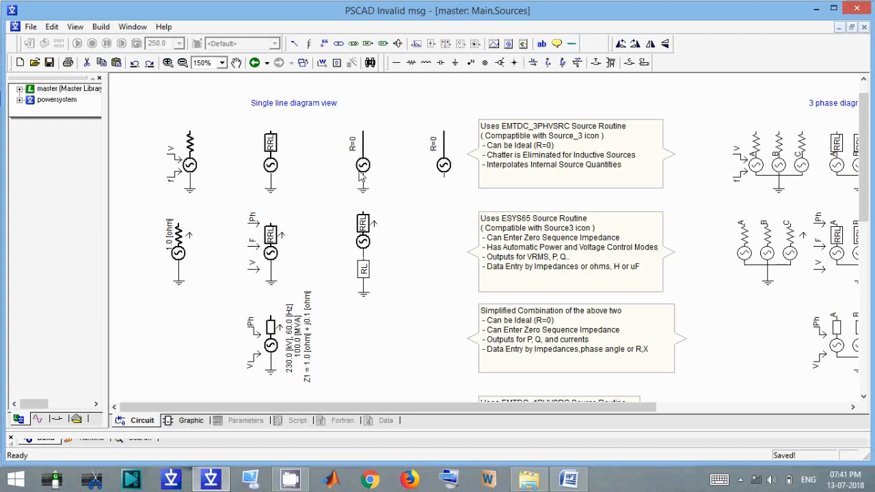
right_click(362, 177)
left_click(390, 235)
Paste the copied voltage source onto the powersystem project's main page.
double_click(68, 101)
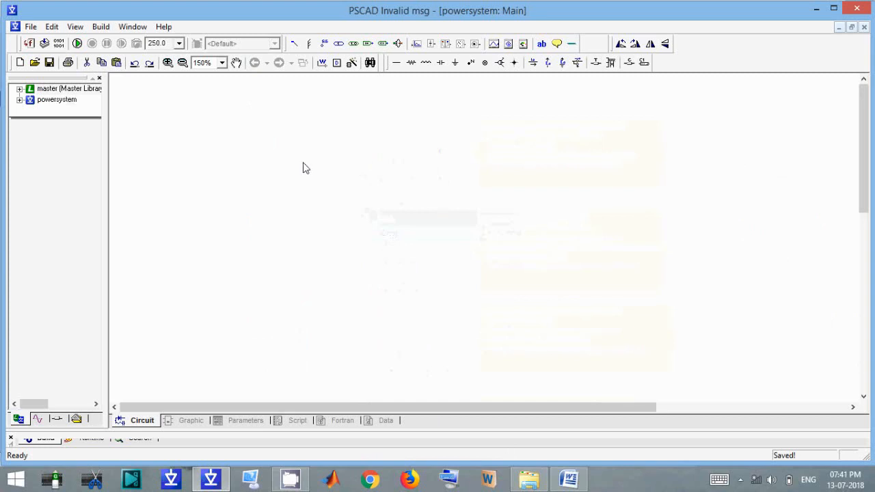
right_click(303, 139)
left_click(335, 210)
Set the source's impedance type to R-L-C with the star point grounded, and its graphics display to 3 phase view.
left_click(213, 235)
double_click(213, 235)
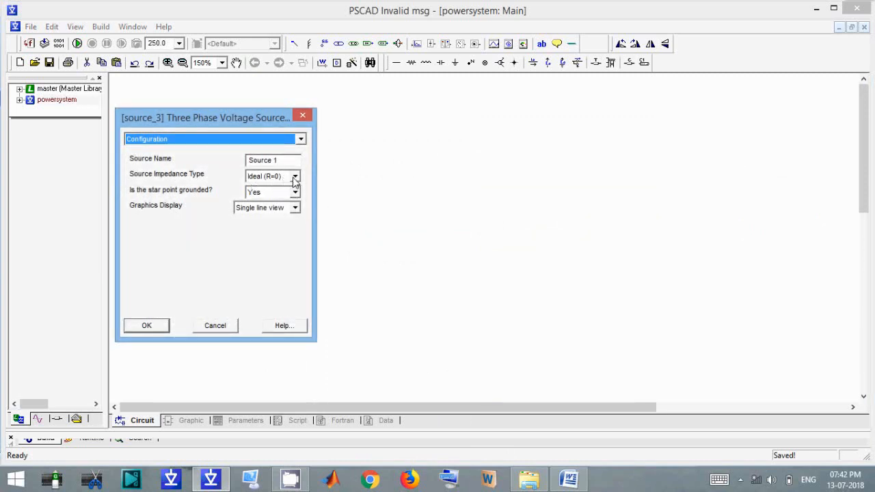
left_click(296, 177)
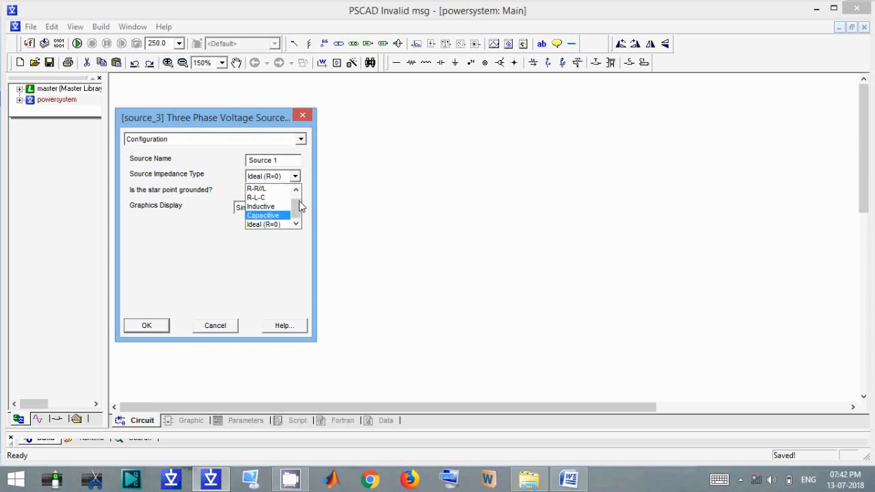
left_click(270, 206)
scroll(293, 181, "up", 1)
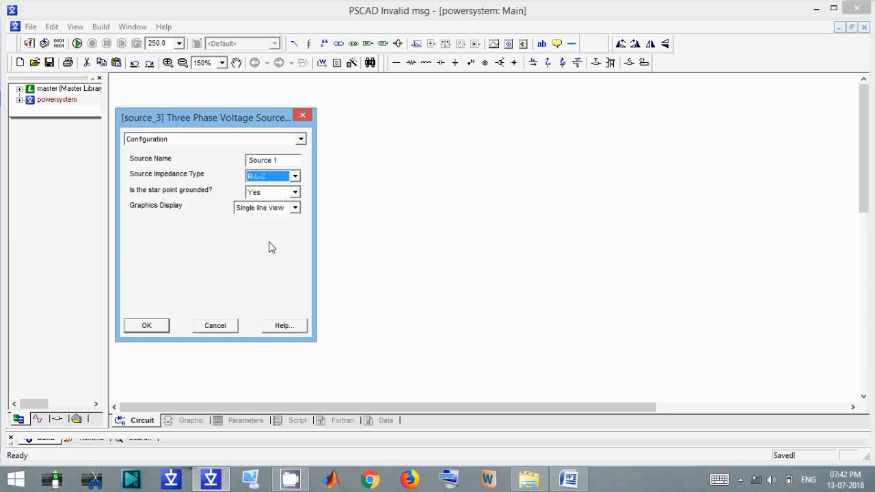
left_click(268, 193)
left_click(276, 196)
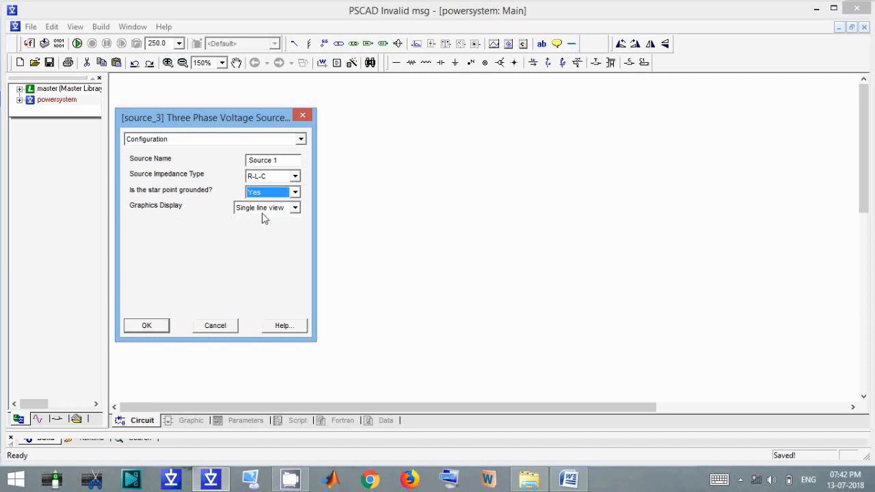
left_click(265, 211)
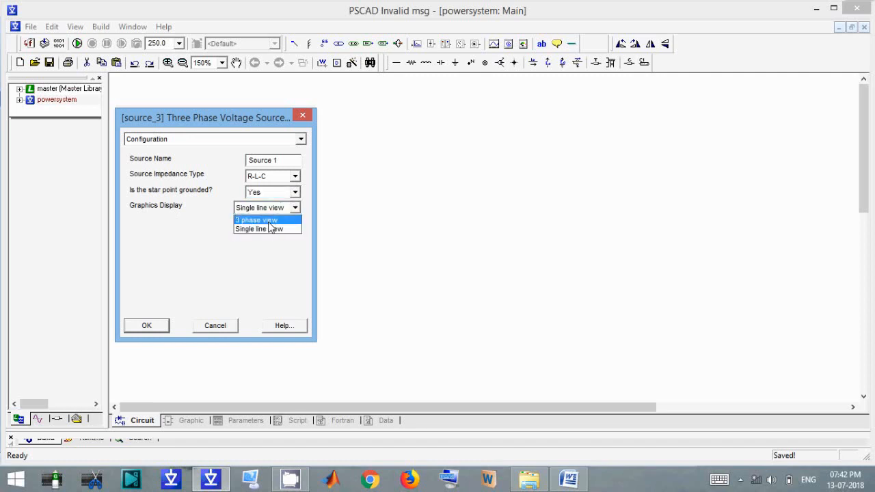
left_click(269, 220)
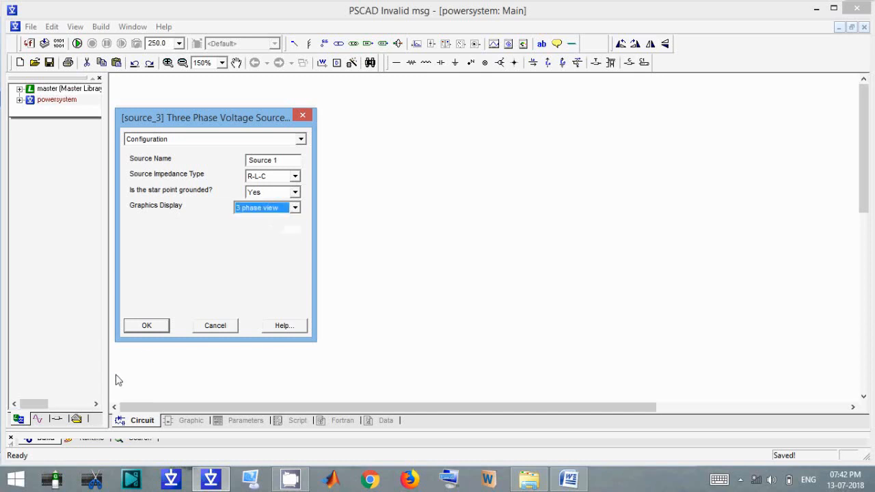
left_click(148, 326)
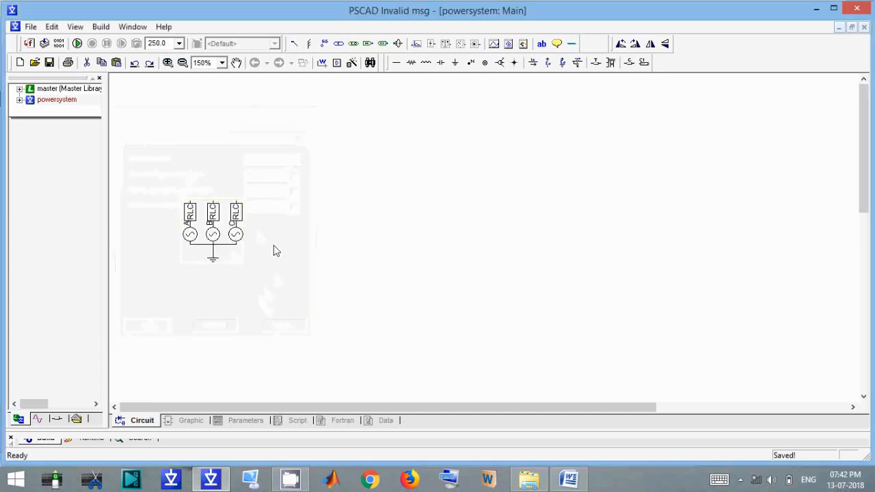
Change the source's graphics display to Single line view.
double_click(215, 226)
left_click(257, 203)
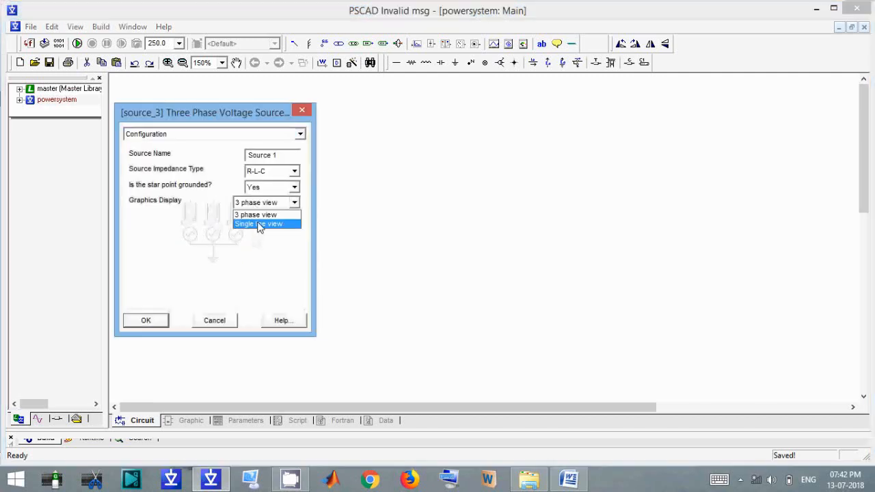
left_click(260, 225)
Set external control of voltage and external control of frequency to Yes in the source's signal parameters.
left_click(216, 135)
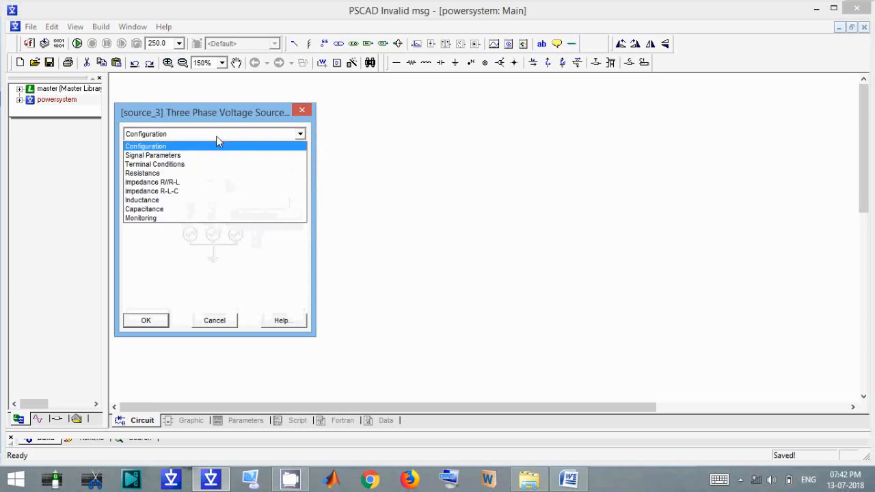
left_click(212, 156)
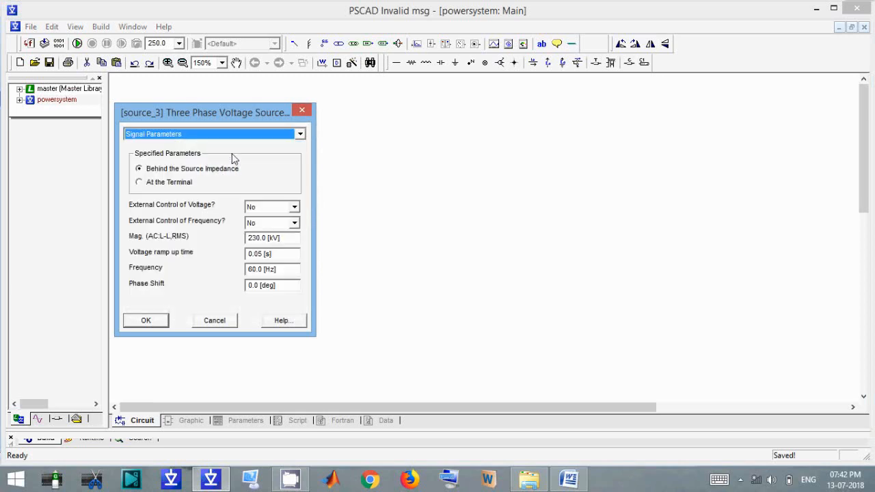
left_click_drag(220, 121, 453, 104)
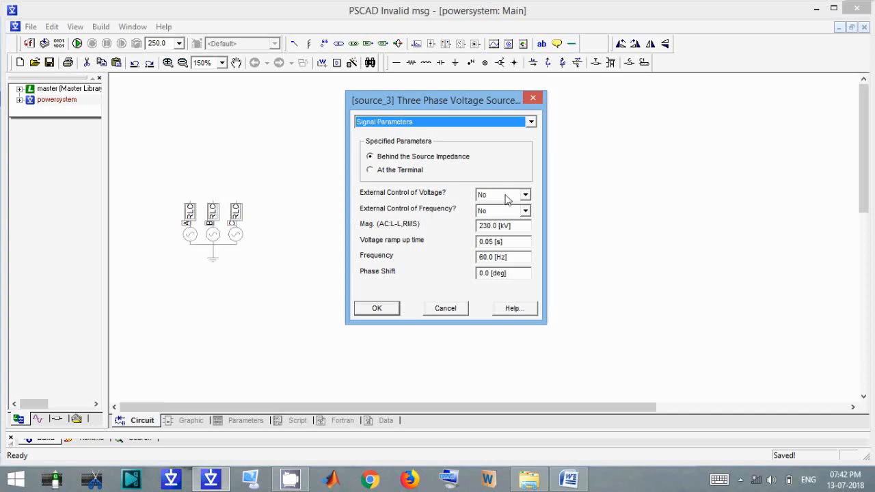
left_click(506, 195)
left_click(492, 206)
left_click(493, 212)
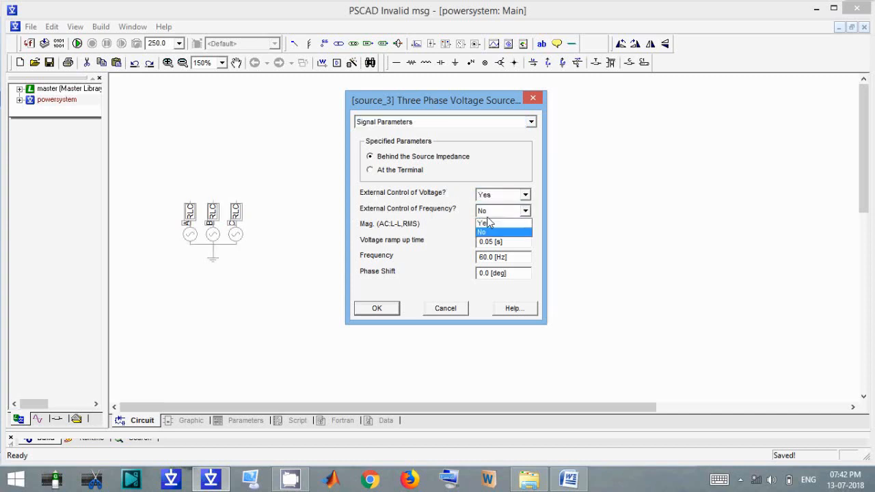
left_click(493, 227)
left_click(377, 309)
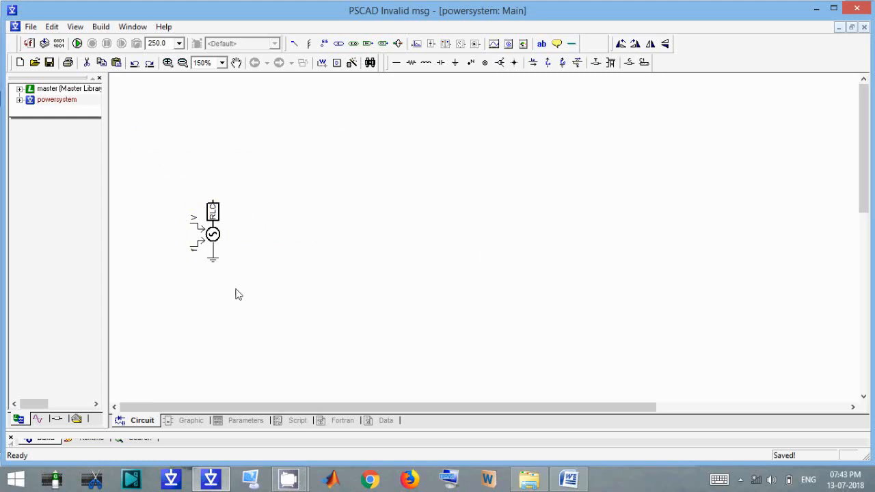
Place a real constant beside the source's voltage input and view its parameters.
left_click(357, 47)
left_click(169, 229)
double_click(169, 226)
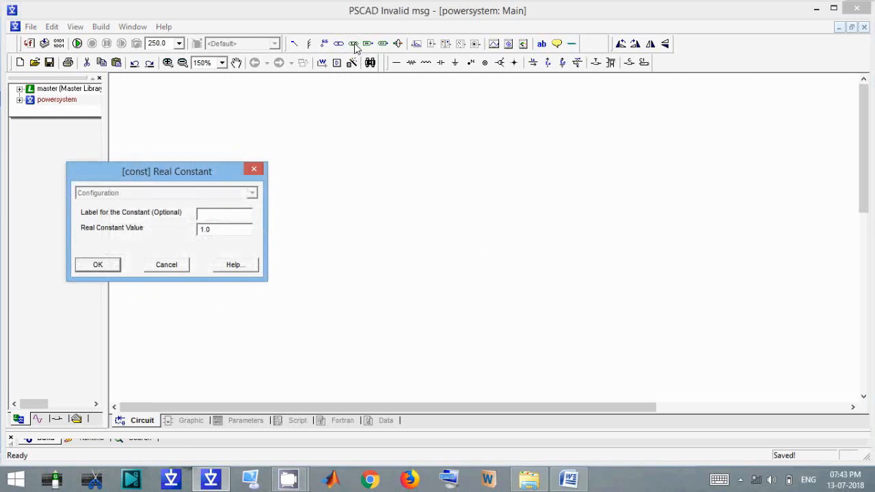
left_click(254, 169)
Examine the component groups on the master library's main page to find where constants are located.
double_click(82, 89)
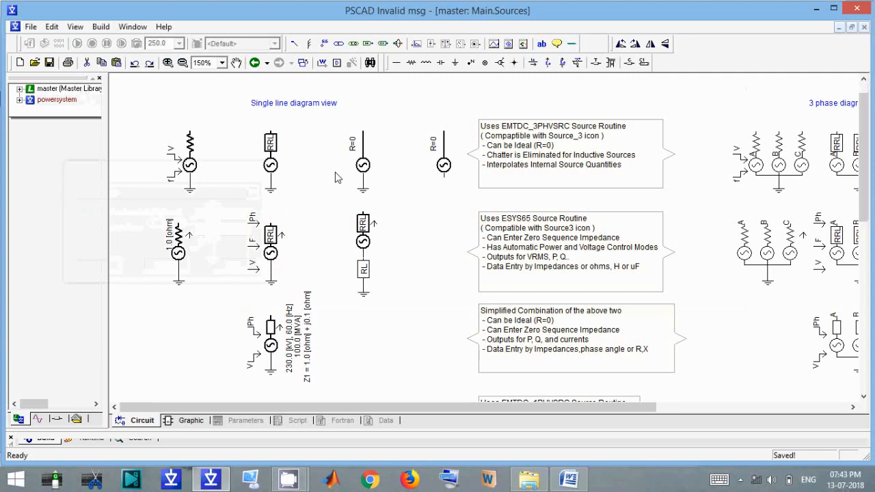
double_click(338, 178)
scroll(312, 294, "down", 11)
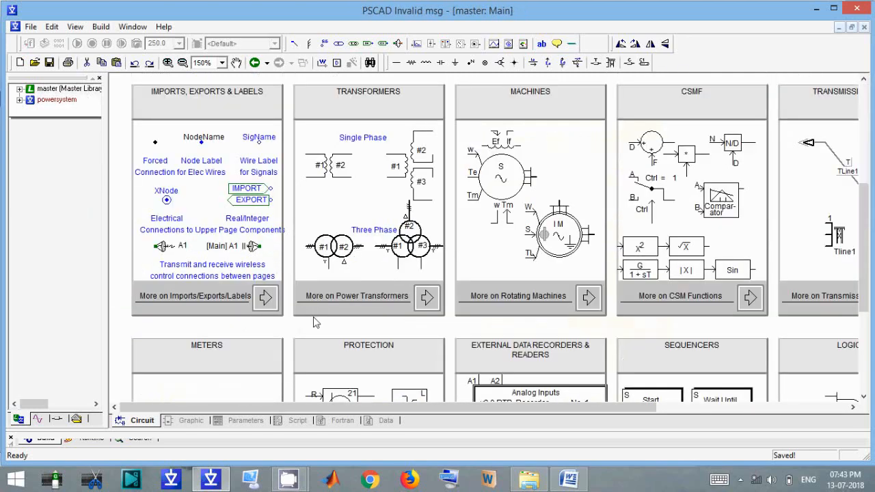
scroll(313, 331, "down", 3)
scroll(314, 332, "up", 6)
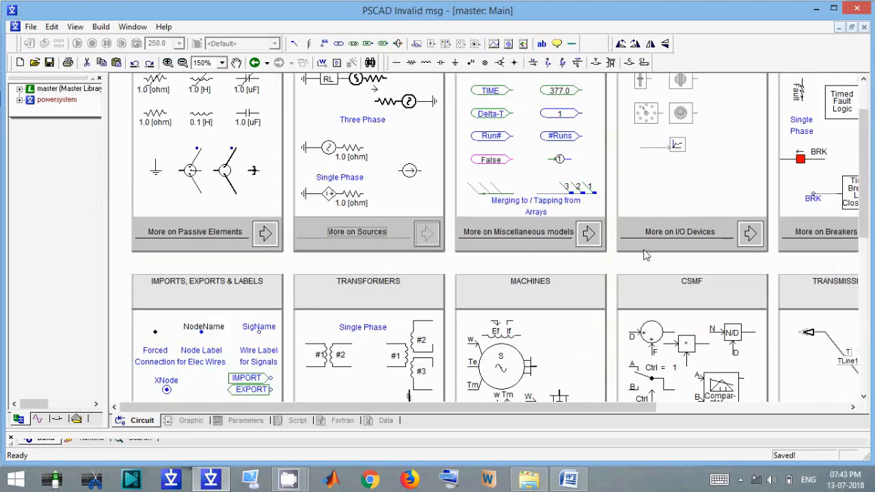
scroll(646, 255, "up", 2)
left_click_drag(399, 409, 663, 417)
scroll(572, 330, "down", 13)
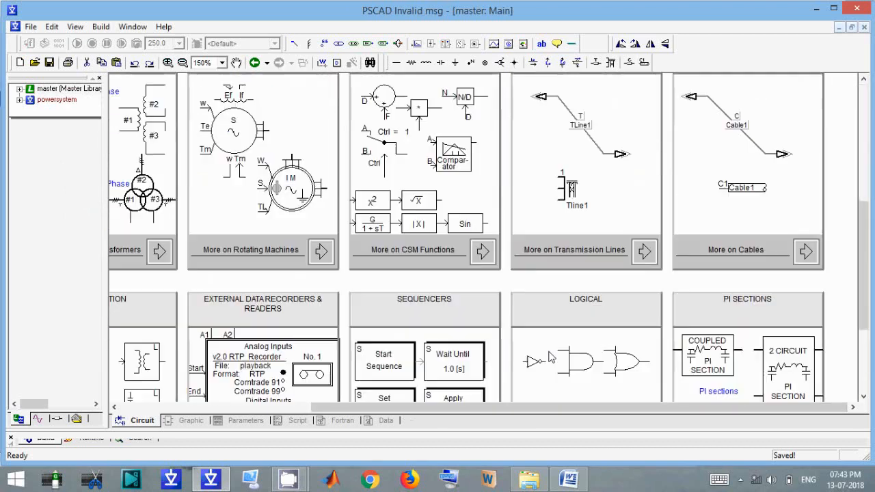
left_click_drag(573, 413, 382, 412)
scroll(359, 266, "up", 6)
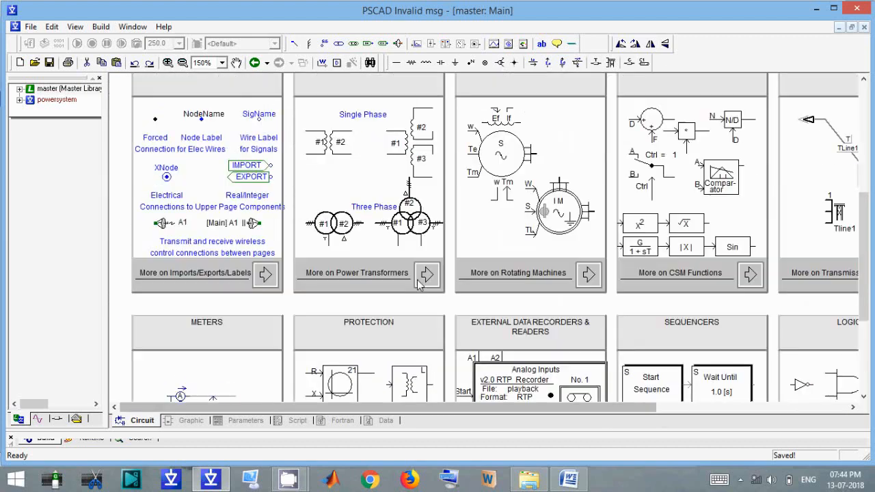
scroll(714, 348, "up", 6)
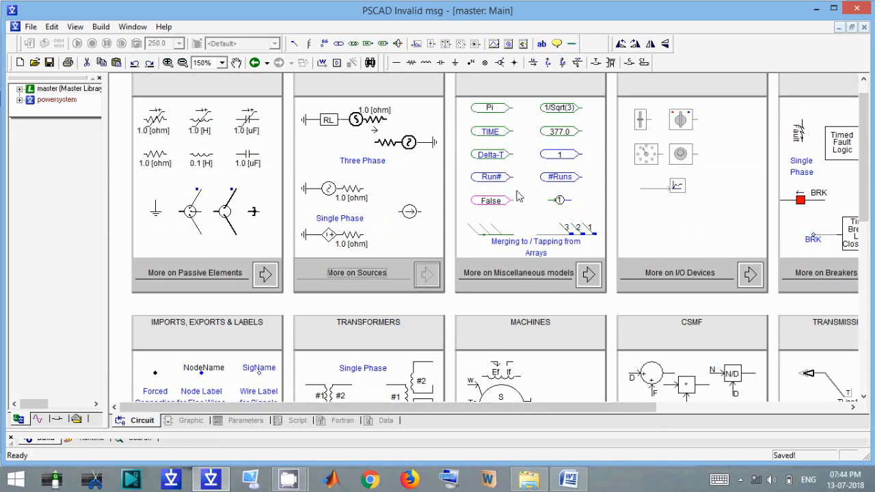
scroll(525, 199, "up", 1)
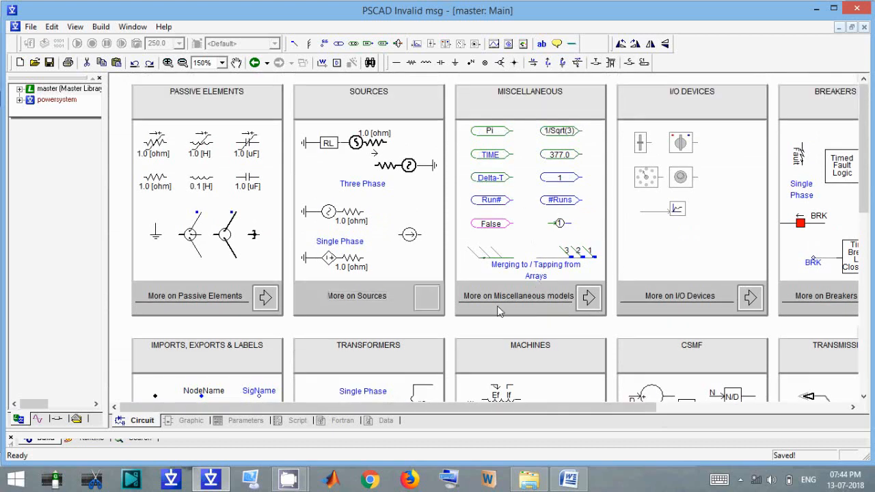
Open the library's Miscellaneous models page and inspect the parameters of the real constant.
left_click(525, 307)
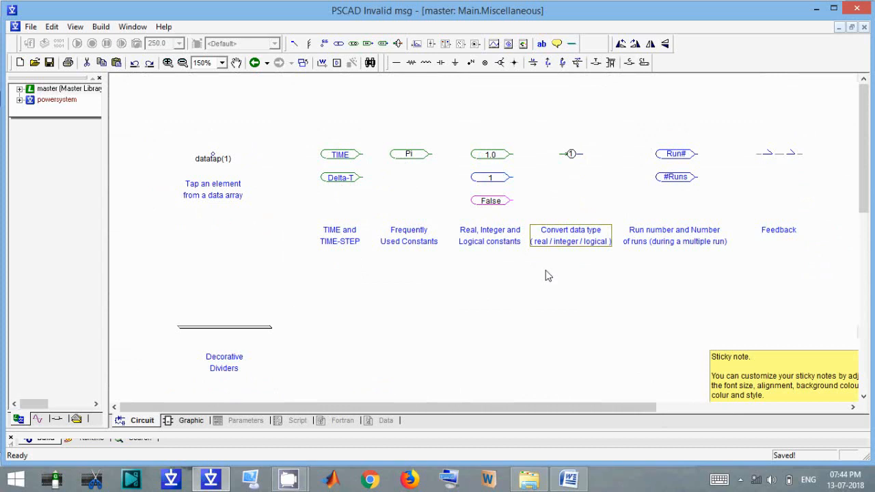
double_click(490, 154)
left_click(583, 104)
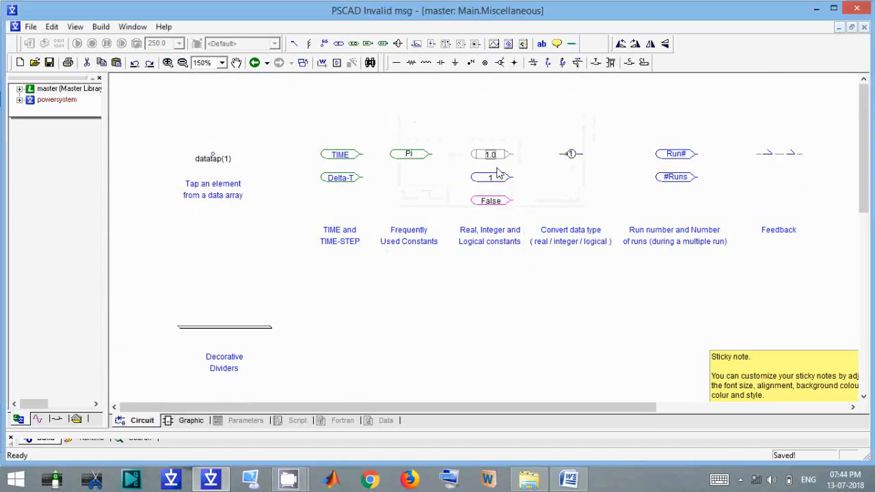
View the library's integer constant parameters, return to the powersystem circuit and view the real constant's parameters.
double_click(490, 177)
left_click(578, 127)
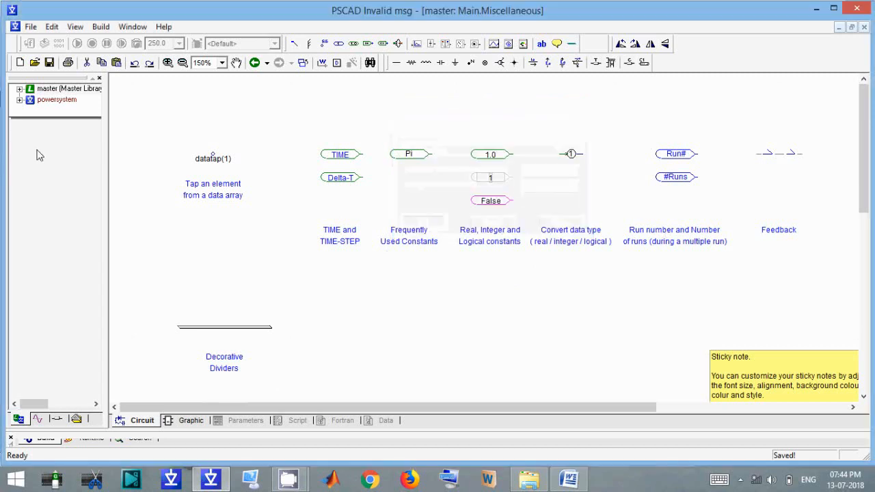
double_click(62, 103)
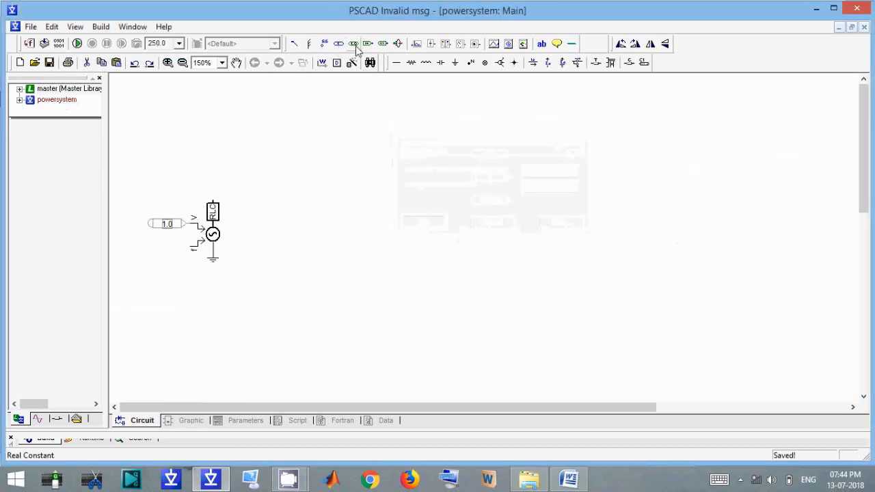
double_click(167, 227)
double_click(205, 229)
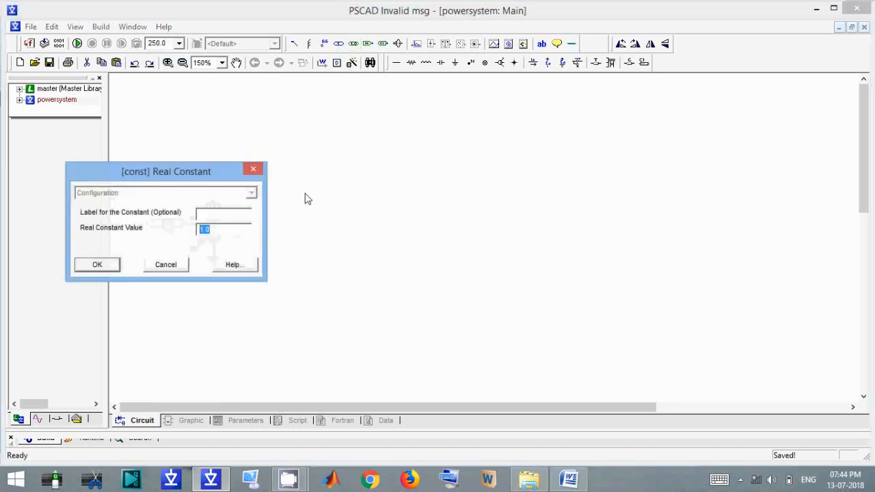
left_click(253, 169)
Open the three-phase voltage source's help page and expand its Configuration input parameters.
double_click(212, 231)
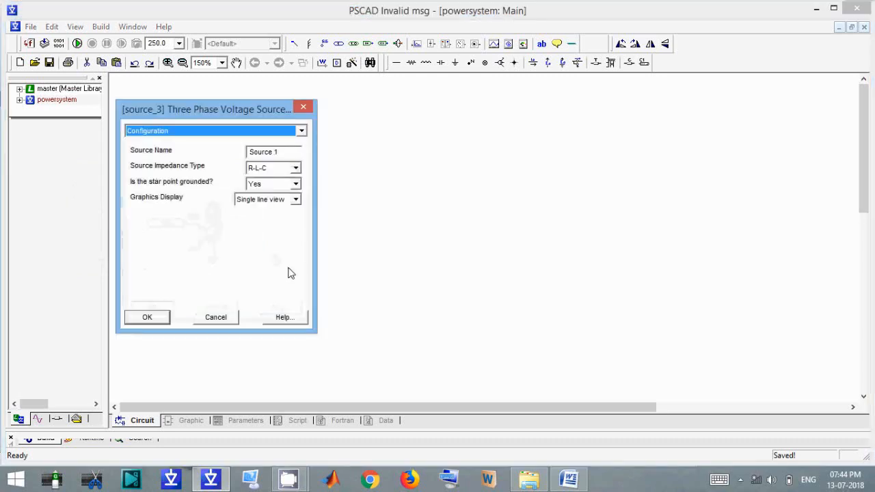
left_click(282, 317)
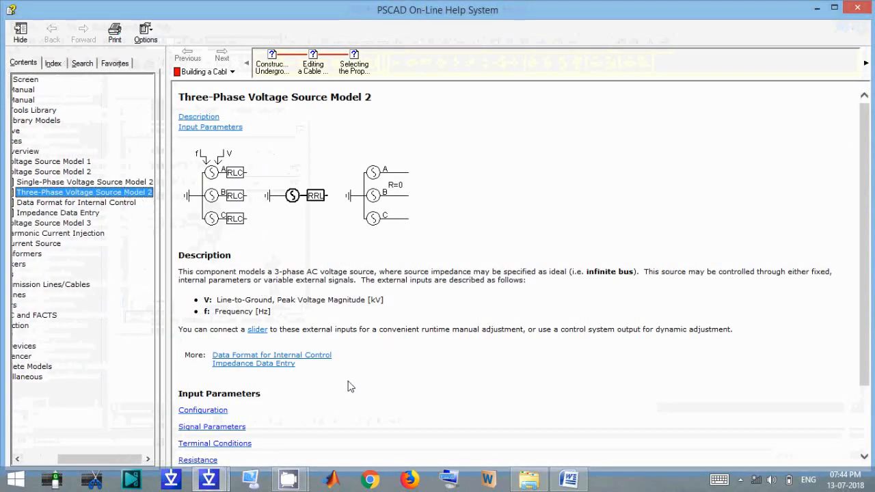
left_click_drag(868, 134, 864, 133)
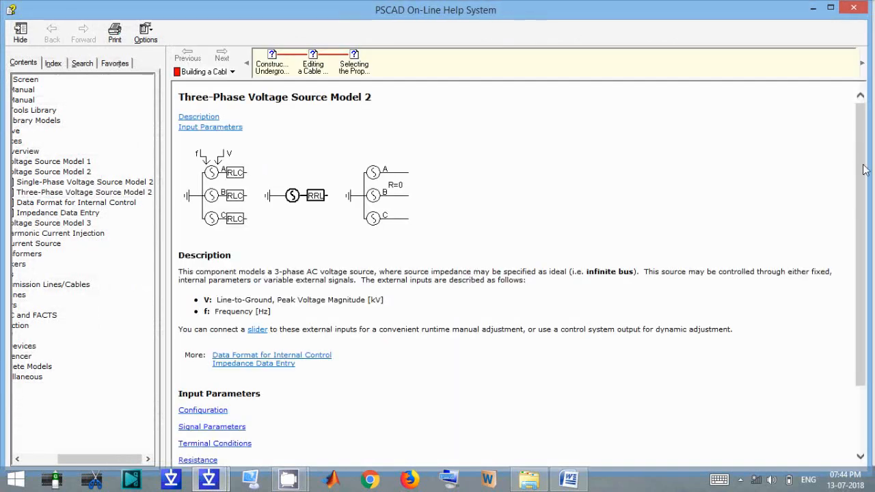
scroll(270, 291, "down", 2)
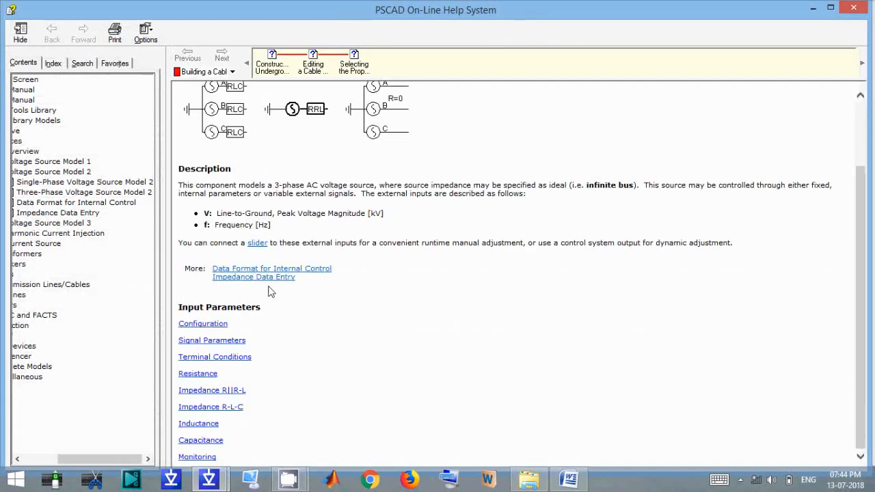
left_click(203, 324)
scroll(352, 287, "down", 3)
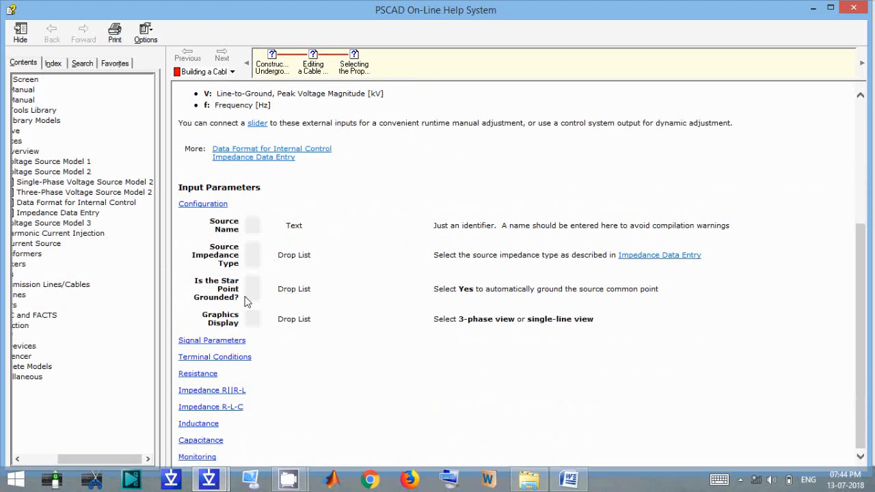
Read the Signal Parameters help, focusing on the source voltage magnitude entry, and close the help and source parameters.
left_click(212, 340)
scroll(349, 274, "down", 3)
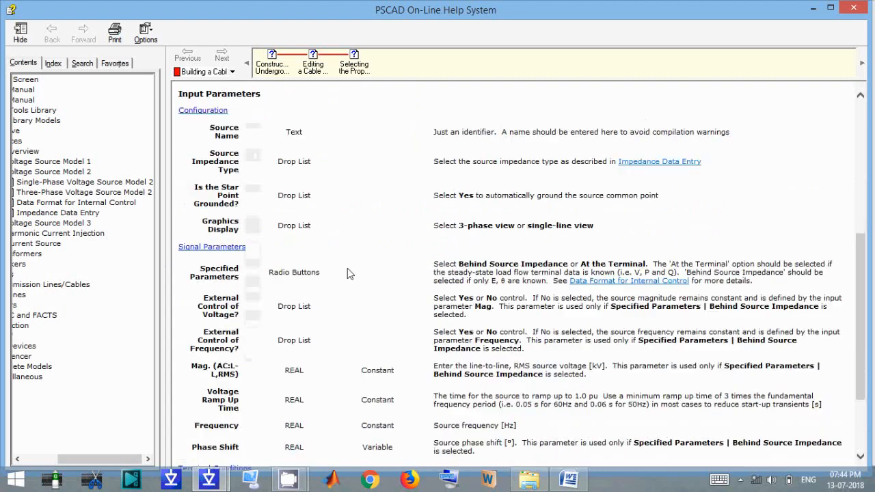
scroll(349, 273, "down", 3)
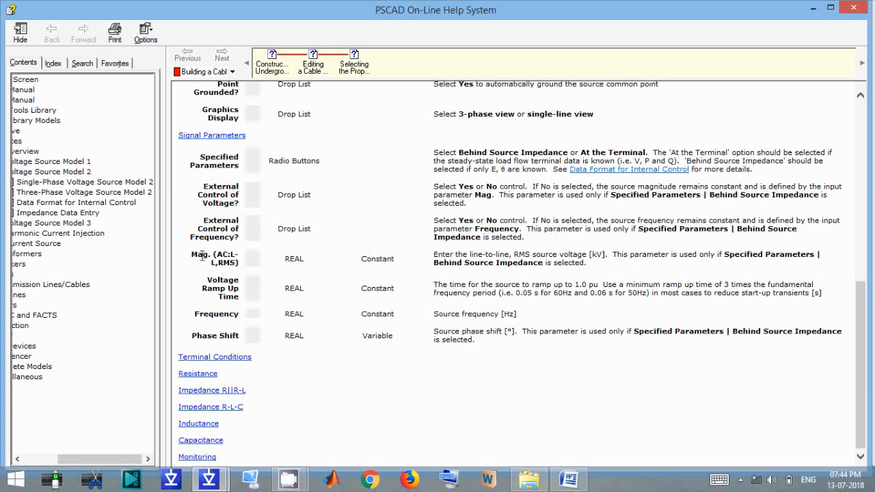
left_click_drag(601, 254, 590, 254)
left_click_drag(605, 255, 591, 253)
left_click(601, 257)
left_click(854, 7)
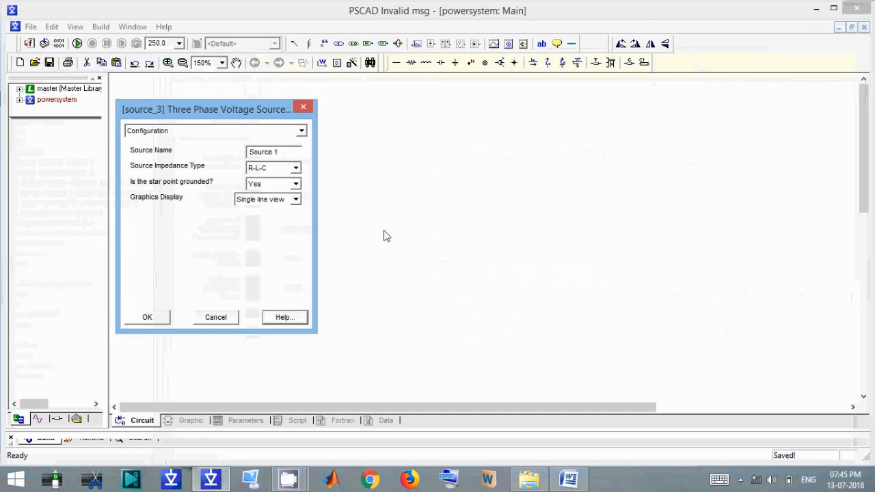
left_click(168, 318)
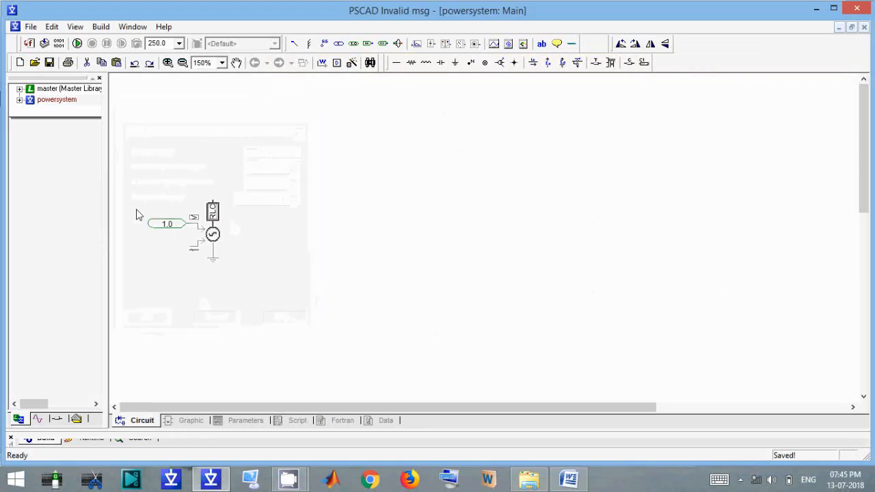
Set the real constant's value to 230 and move it up, away from the source's voltage input.
double_click(159, 230)
double_click(208, 232)
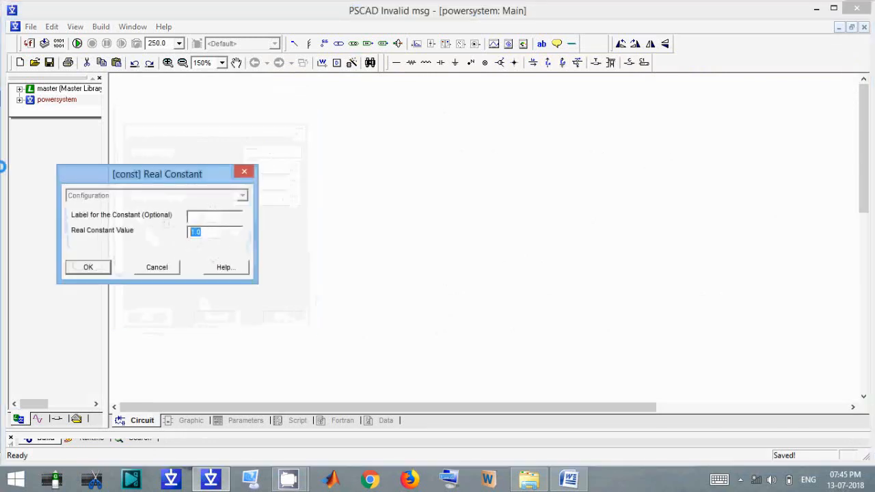
type("230")
key("Return")
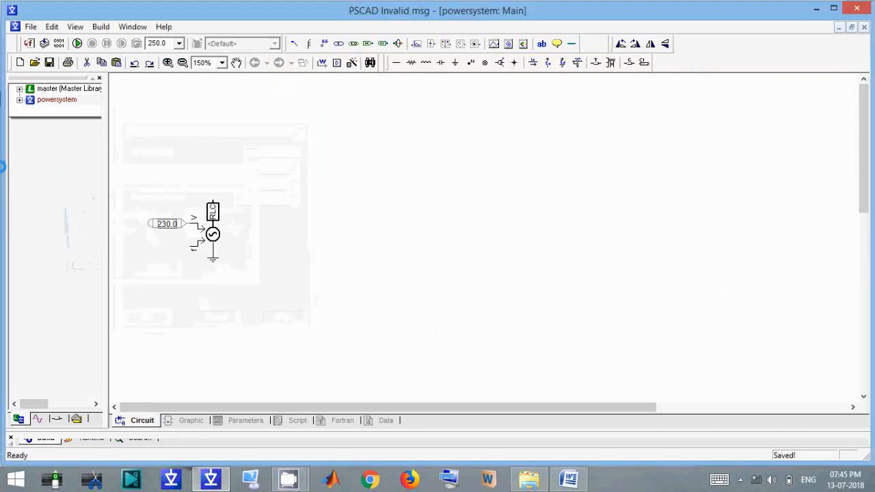
left_click_drag(172, 234, 172, 141)
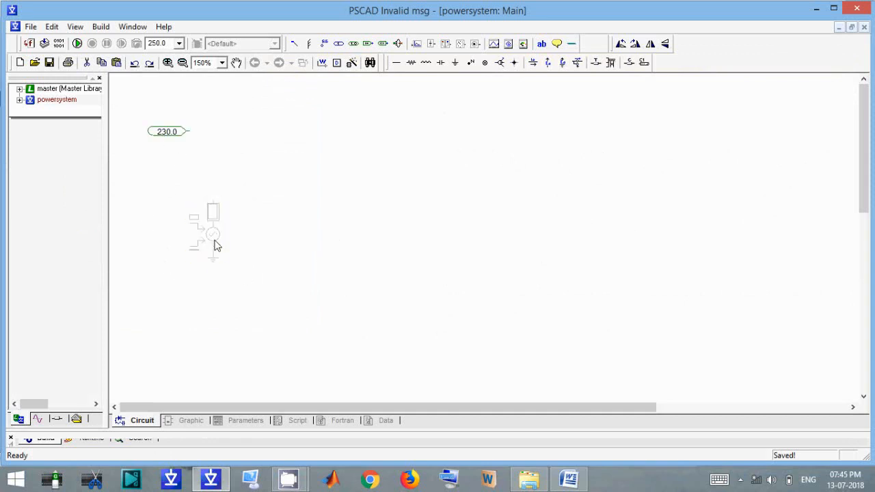
Set the source's external control of voltage and of frequency to No, and its frequency to 50 Hz.
double_click(215, 247)
scroll(271, 156, "down", 1)
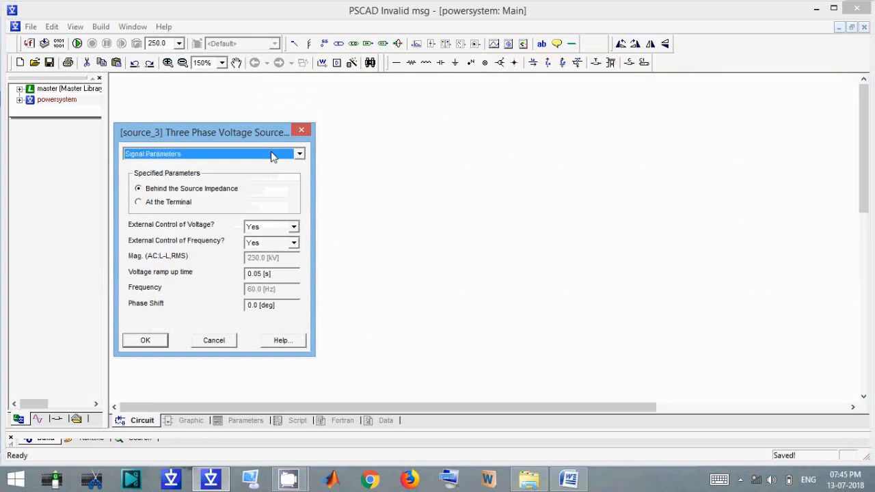
left_click(291, 227)
left_click(267, 240)
left_click(269, 244)
left_click(284, 222)
left_click(271, 229)
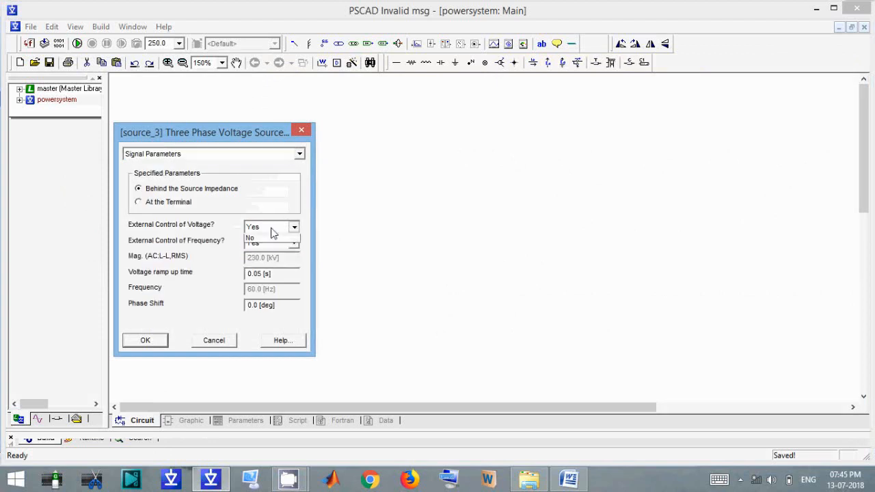
left_click(257, 249)
left_click(268, 243)
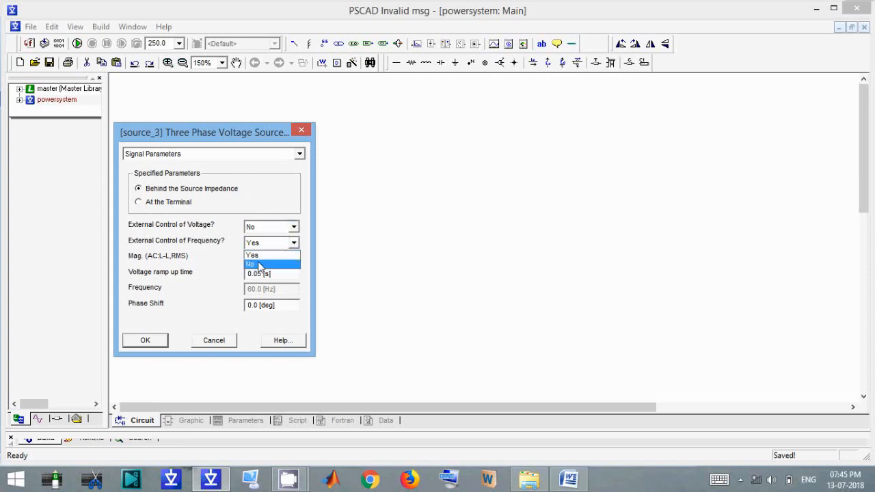
left_click(260, 264)
left_click(261, 258)
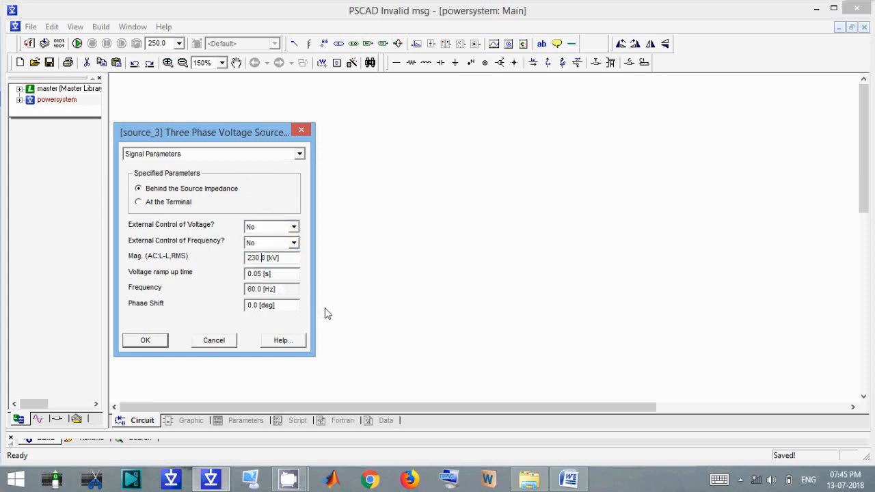
left_click_drag(264, 141, 450, 139)
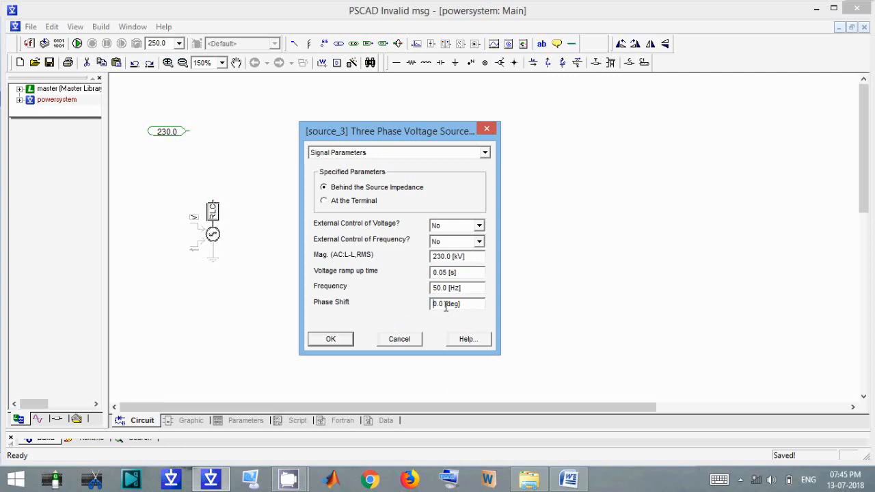
Review the source's terminal conditions, resistance, impedance, inductance, capacitance and monitoring parameters, and accept the source settings.
left_click(415, 153)
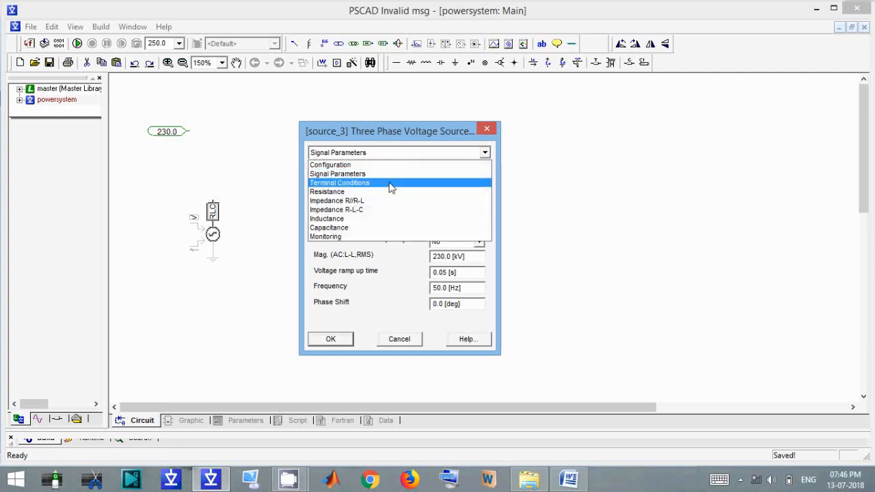
left_click(391, 183)
key("Down")
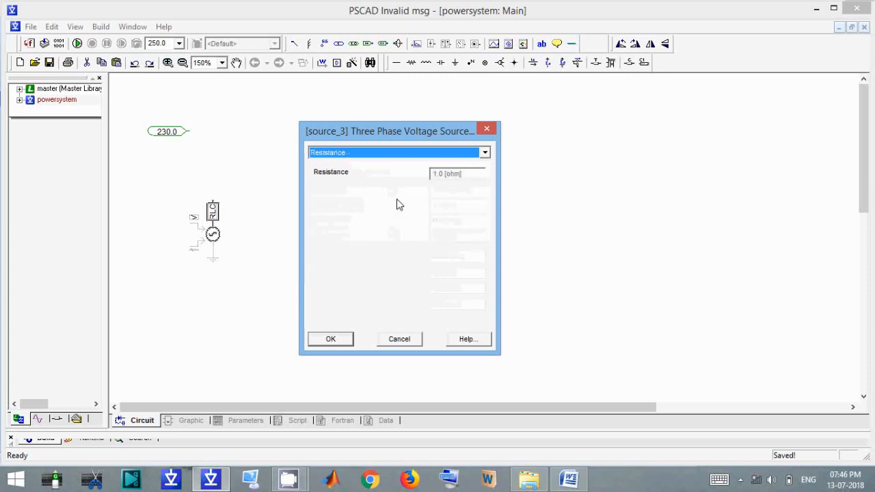
key("Down")
key("Down")
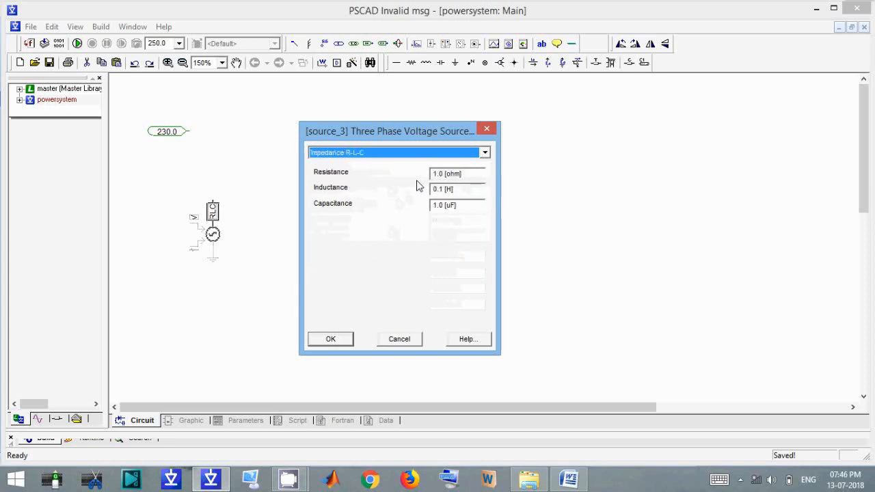
left_click(444, 175)
double_click(443, 175)
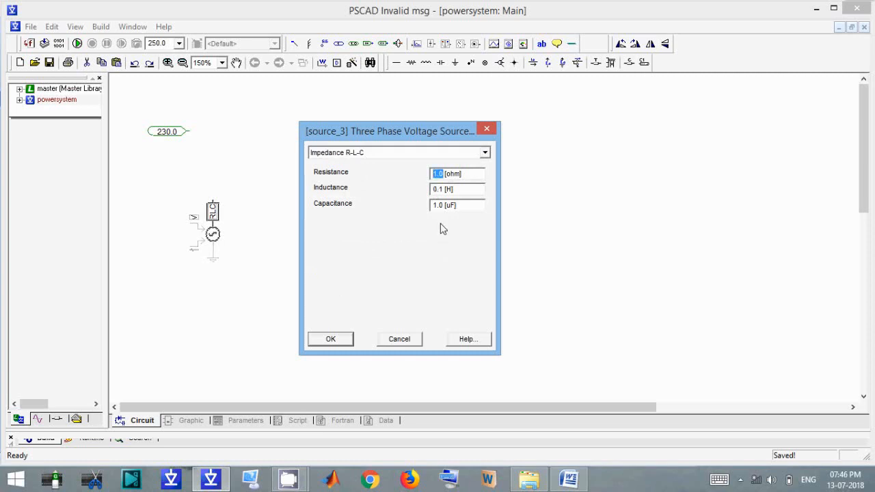
left_click(426, 153)
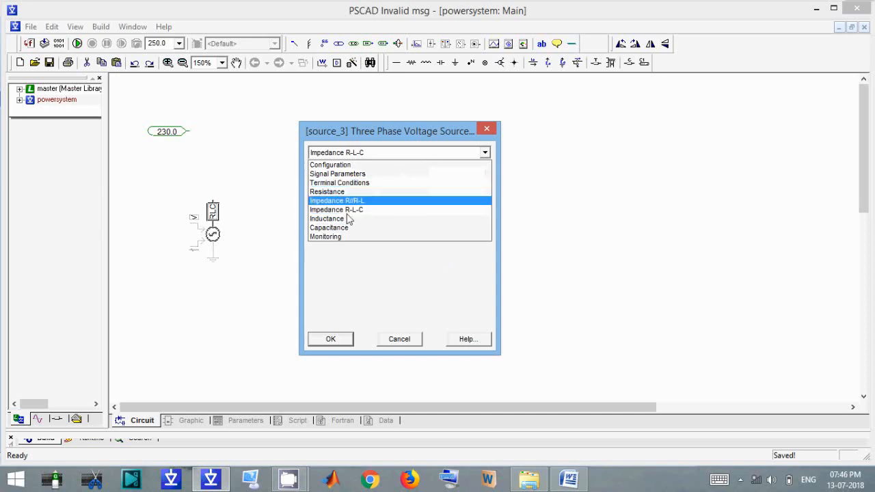
left_click(442, 219)
key("Down")
key("Down")
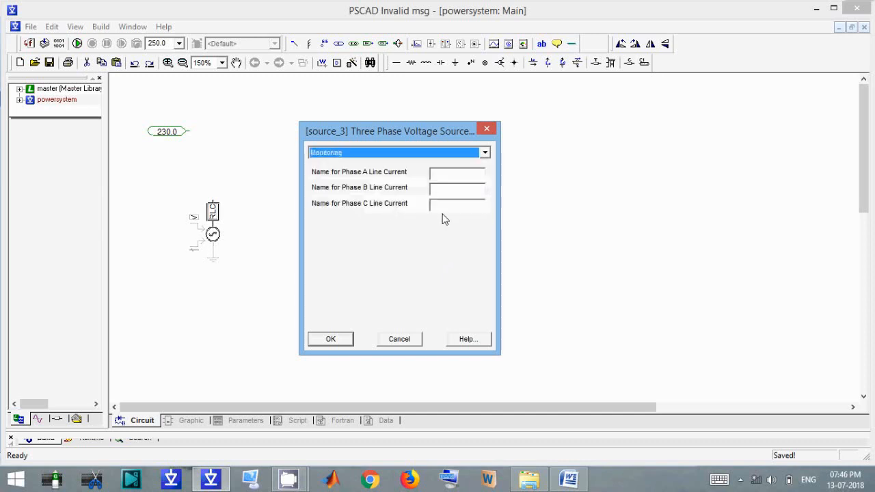
left_click(331, 339)
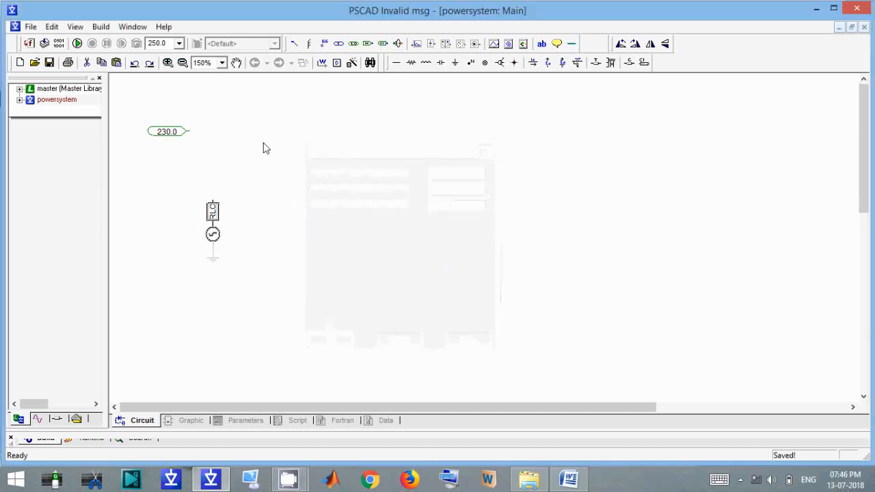
Delete the unused 230 constant and move the voltage source slightly up and to the left.
left_click(184, 134)
key("Delete")
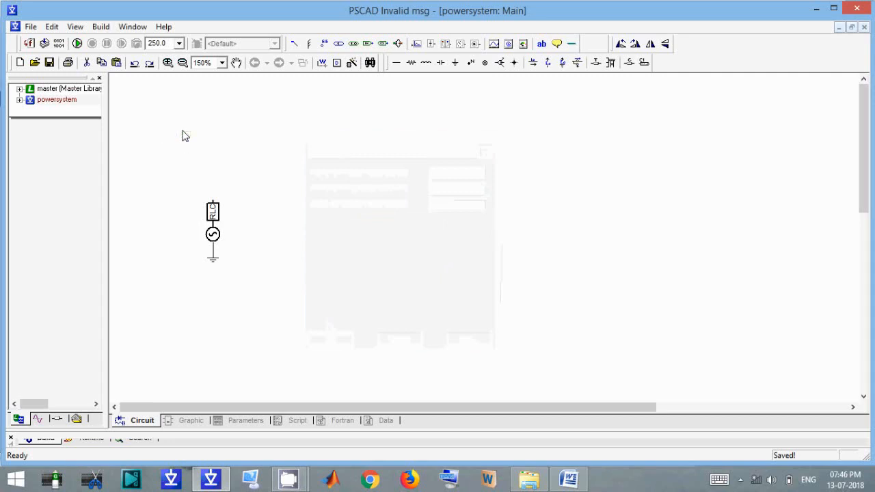
left_click_drag(212, 235, 177, 222)
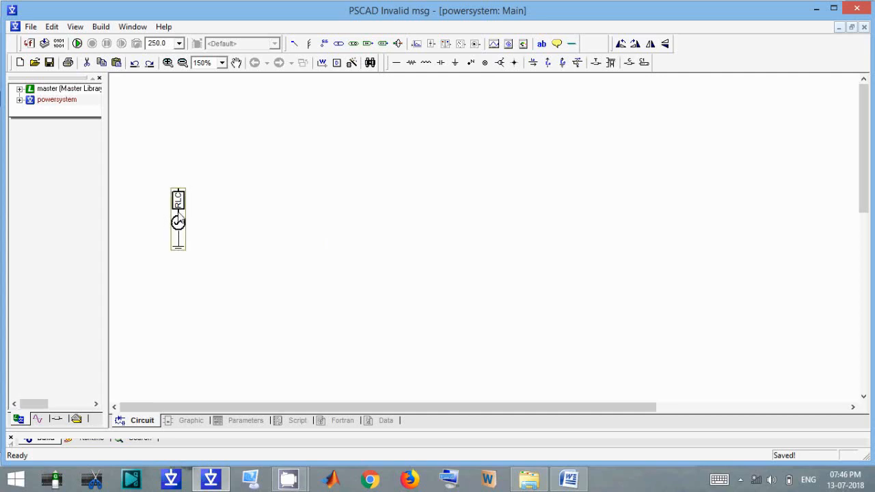
Check the required network components in the pscademtdc tutorial document in Word and return to PSCAD.
left_click(569, 480)
mouse_move(686, 236)
left_mouse_down()
mouse_move(704, 235)
mouse_move(672, 236)
left_mouse_up()
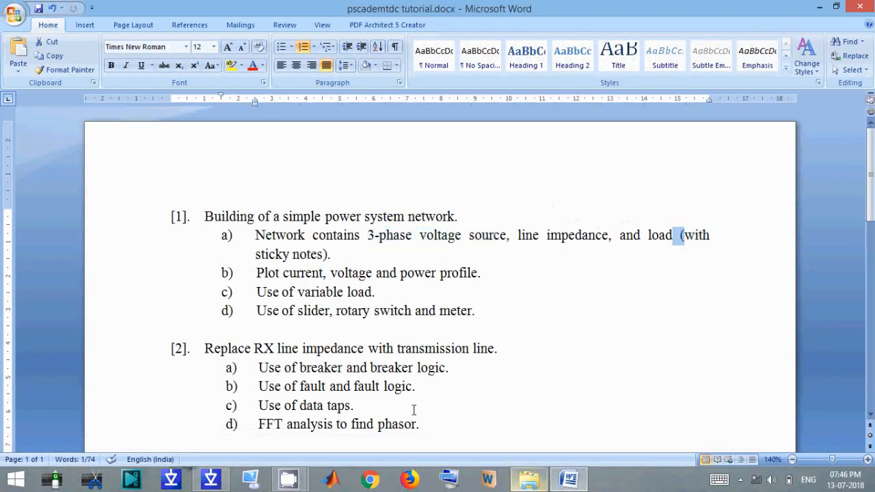
left_click(210, 480)
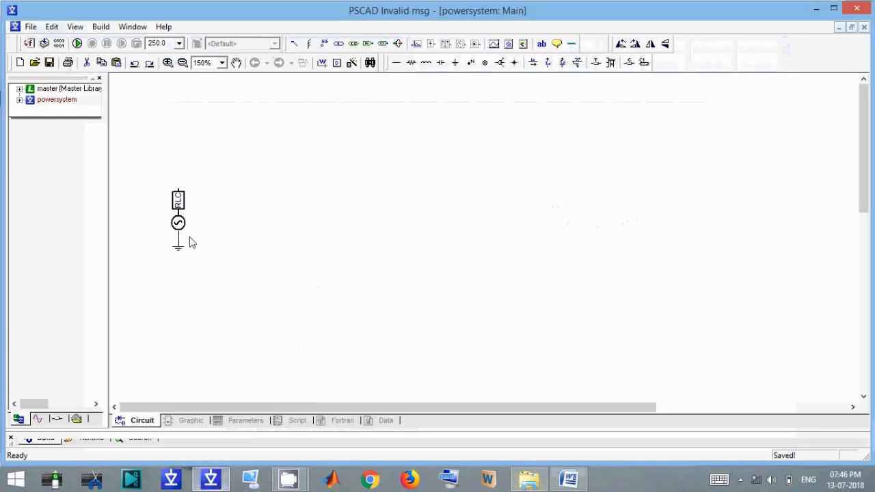
Shift the voltage source to the right and annotate it with a sticky note reading "230 kV, 50 Hz" whose arrow points at the source.
left_click_drag(191, 243, 261, 231)
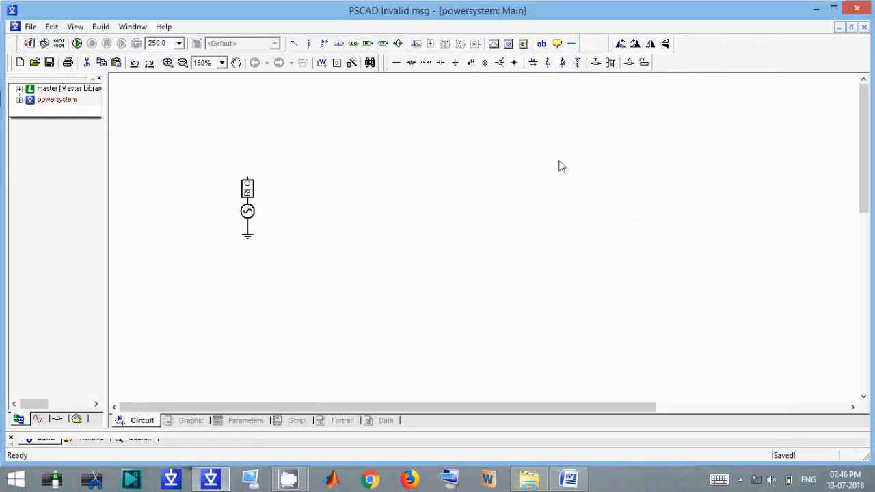
left_click(558, 45)
left_click(167, 192)
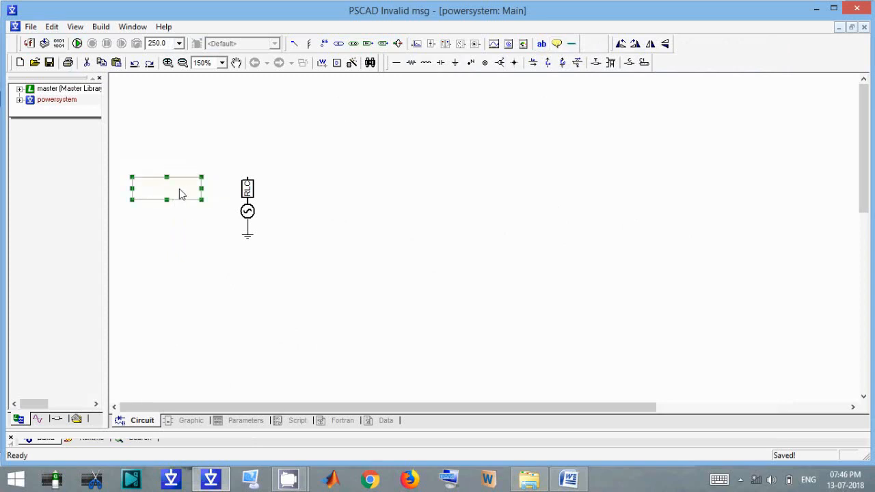
left_click(199, 236)
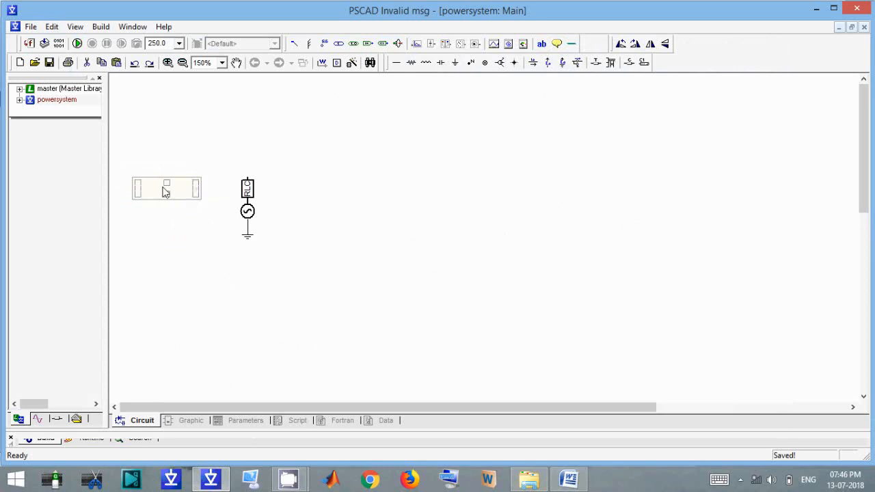
double_click(181, 195)
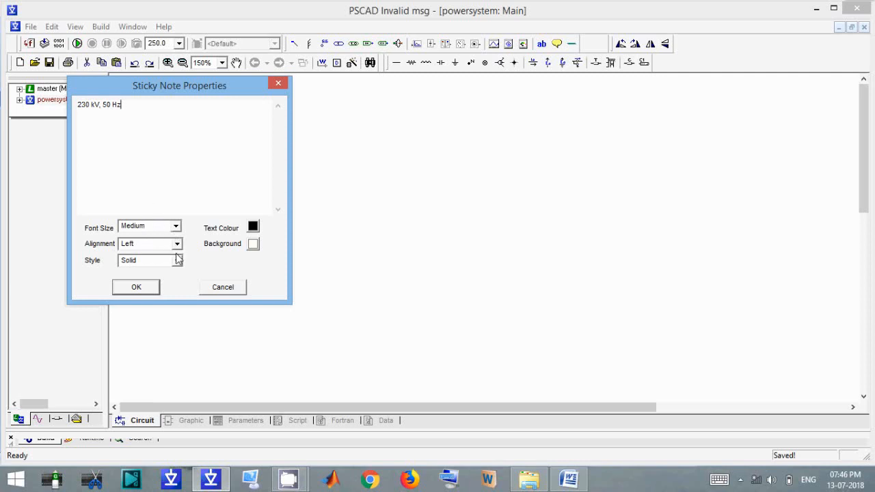
left_click(137, 288)
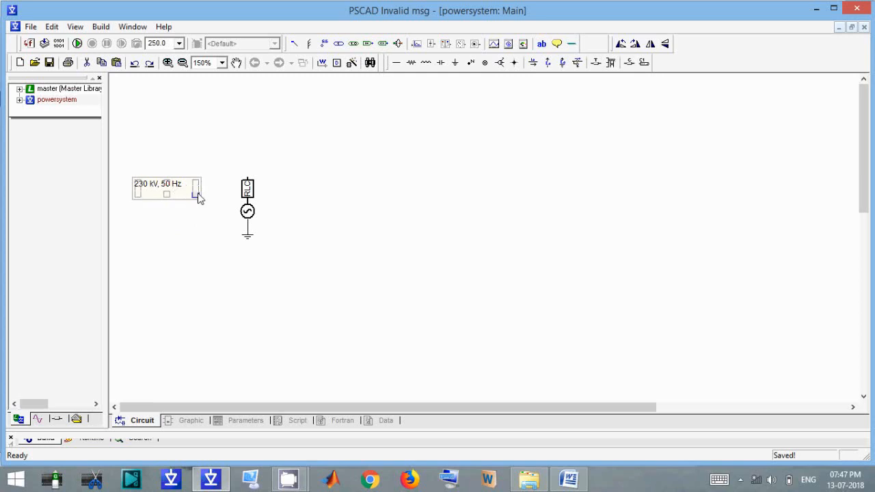
left_click(196, 194)
left_click_drag(177, 193, 199, 205)
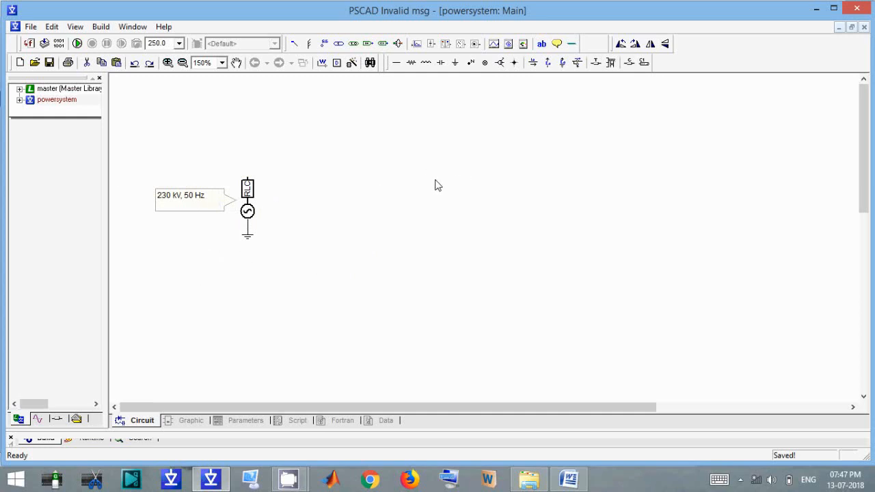
Recheck the required components in the Word tutorial, return to PSCAD, and place a 10.0 ohm resistor with an inductor to its right.
left_click(569, 480)
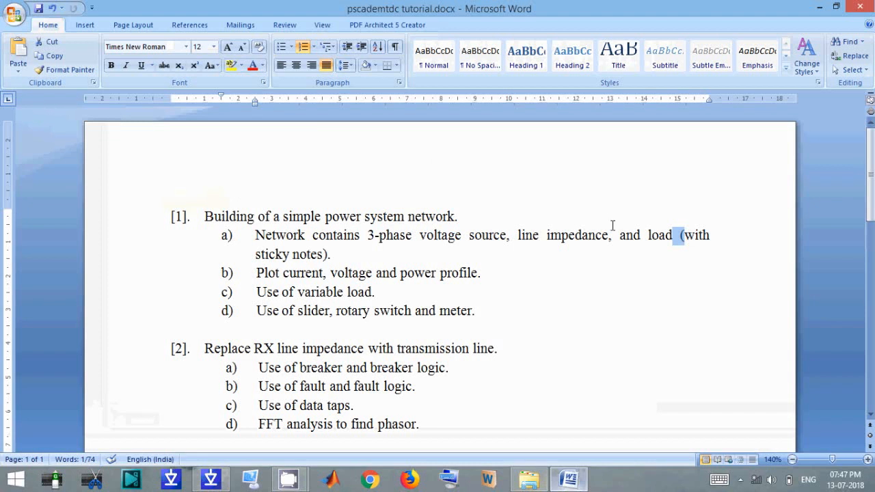
left_click(569, 480)
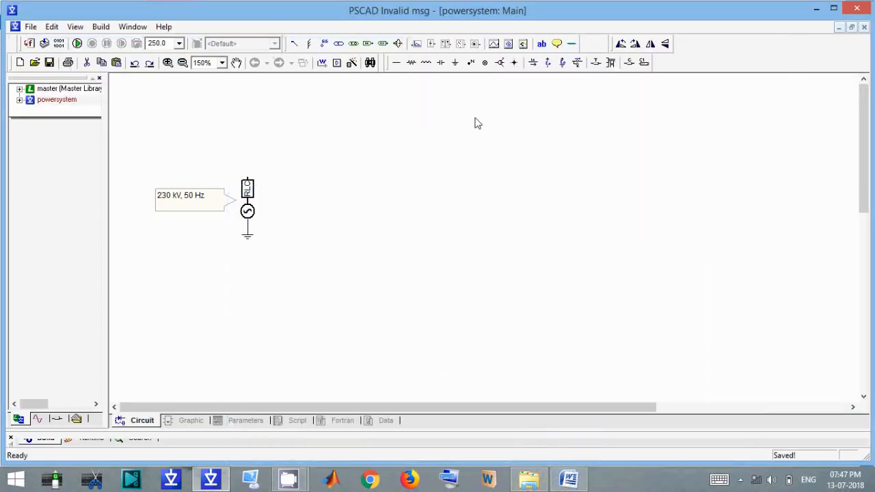
left_click(409, 63)
left_click(374, 148)
double_click(367, 157)
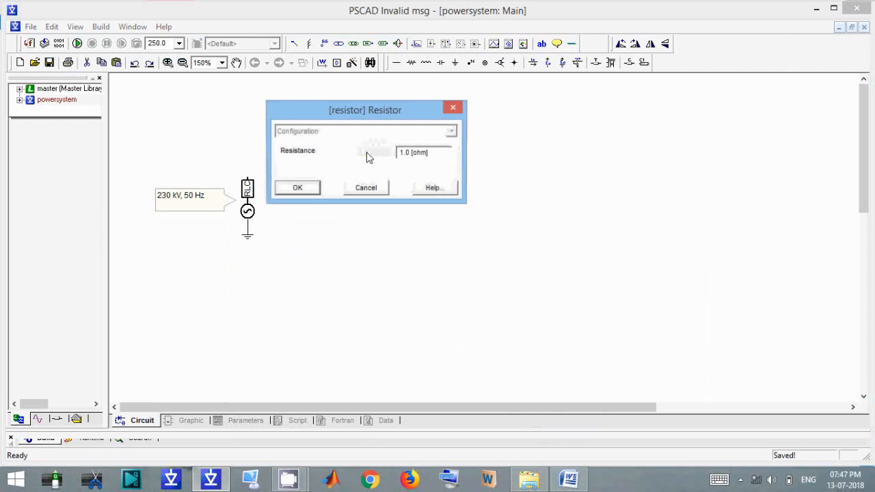
type("0")
key("Return")
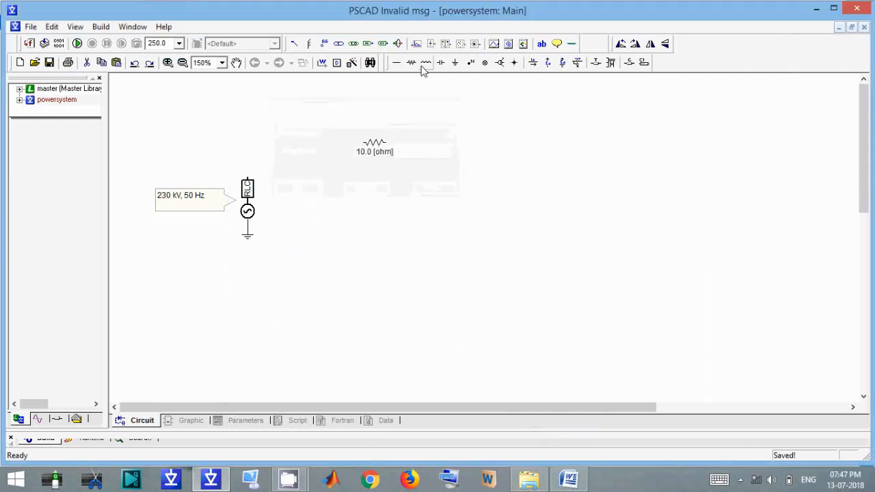
left_click(425, 63)
left_click(446, 156)
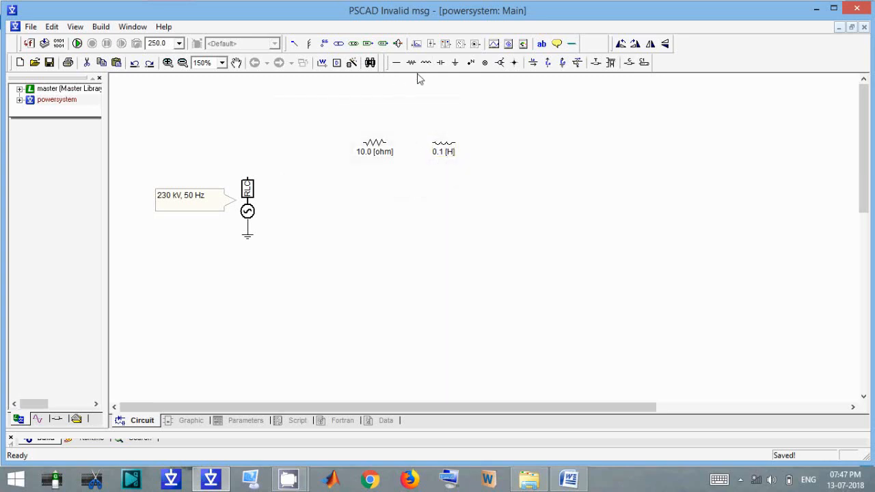
Review the passive elements in the master library, and move the inductor closer to the resistor in the powersystem circuit.
double_click(49, 93)
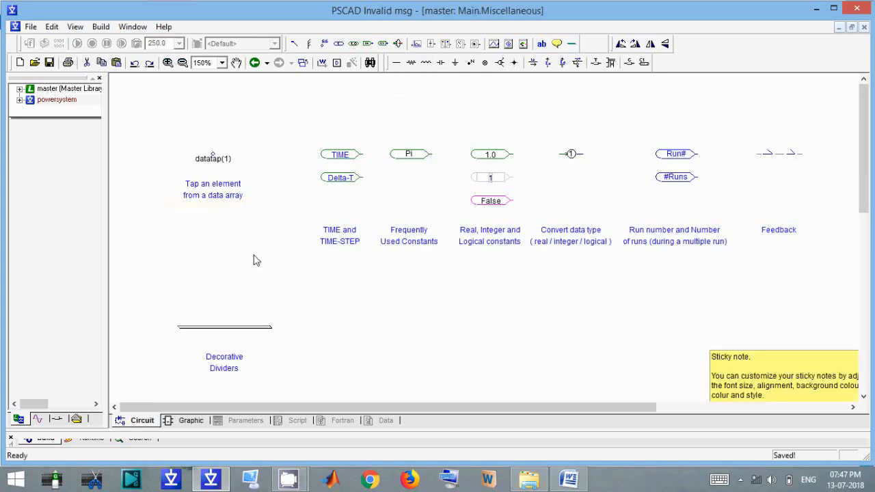
double_click(275, 271)
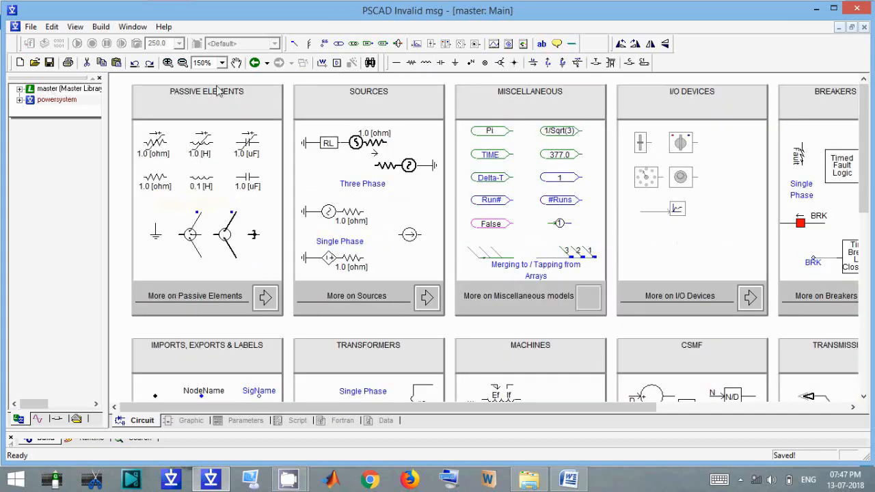
double_click(202, 294)
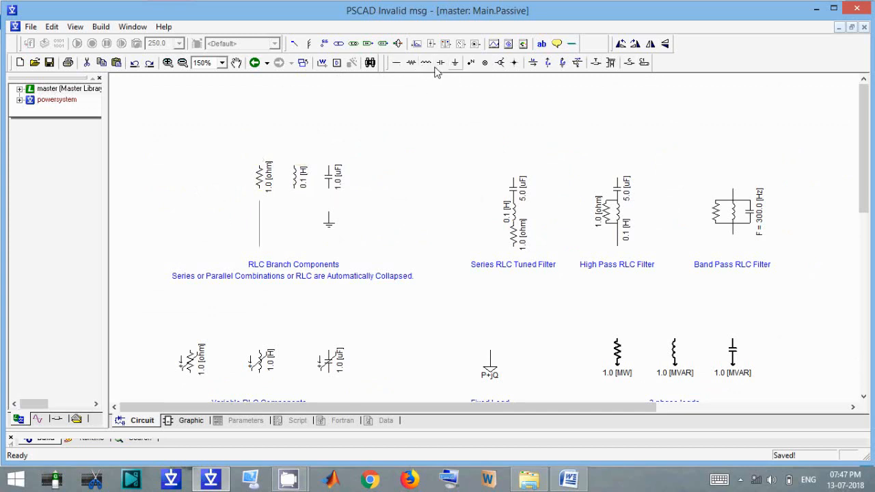
double_click(61, 102)
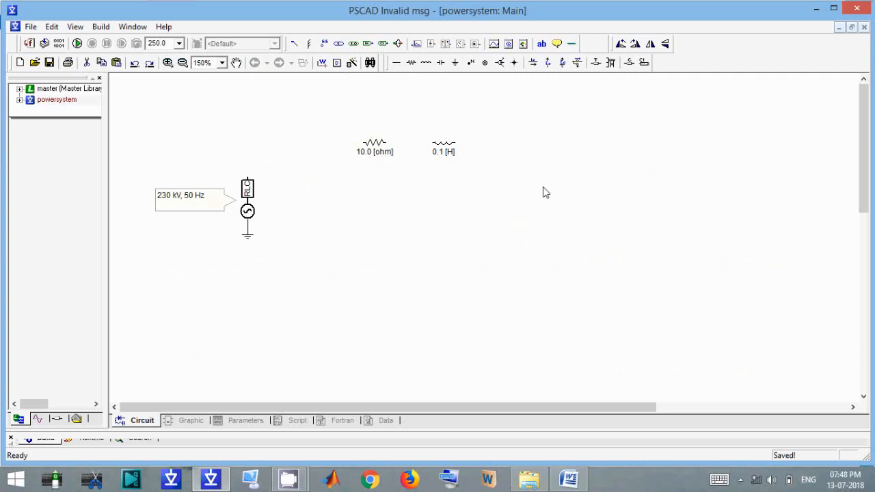
left_click_drag(446, 152, 421, 152)
Switch to the Word tutorial document and write "X = wL, w=2*pi*f ,f =50 Hz" below the task list.
left_click(572, 478)
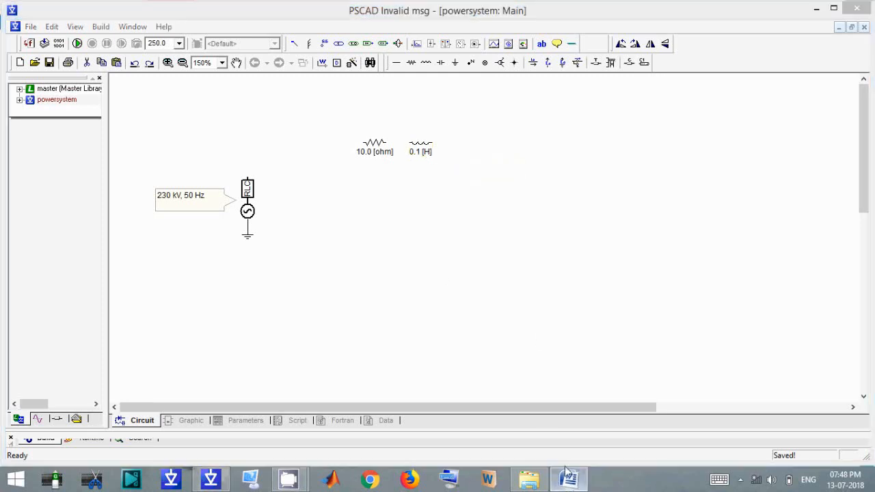
left_click(271, 256)
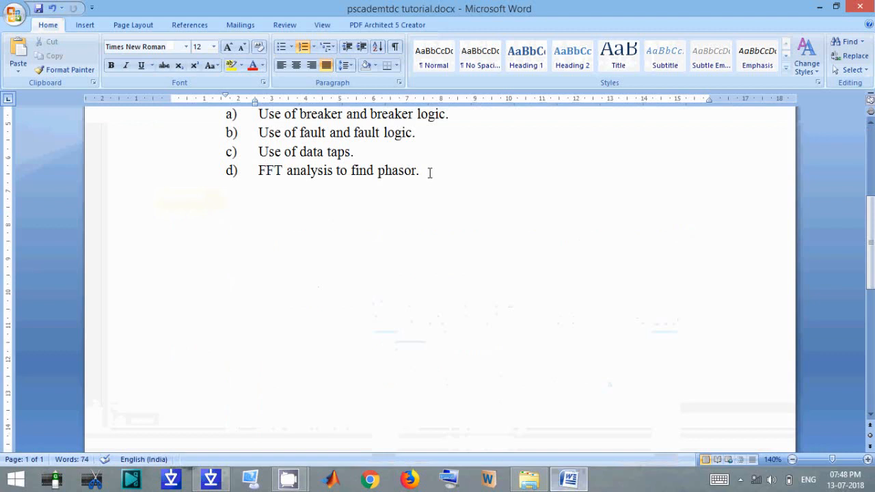
key("Return")
key("Return")
key("Return")
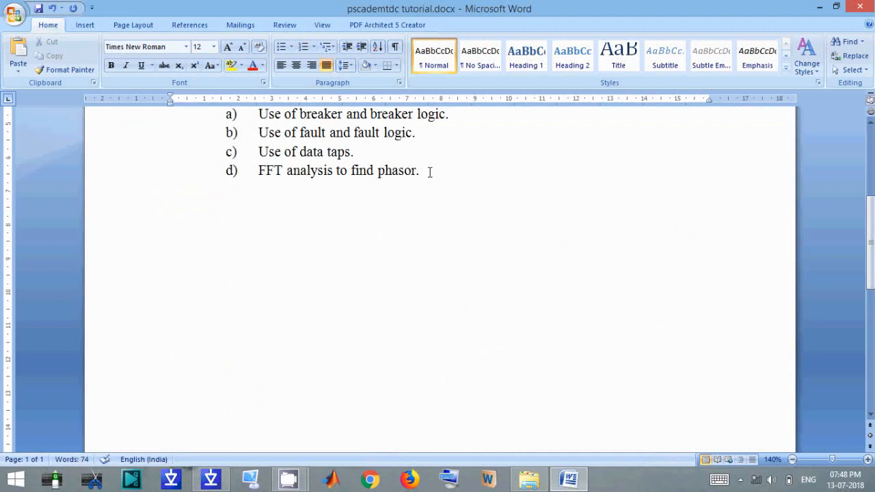
type("X = wL, w")
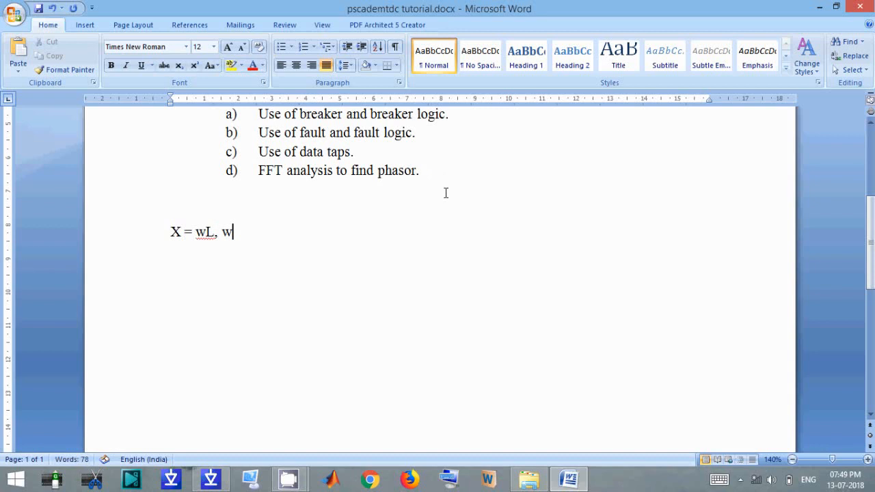
type("=2")
type("*pi")
type("*f")
type(" f")
type(",f")
type(" =")
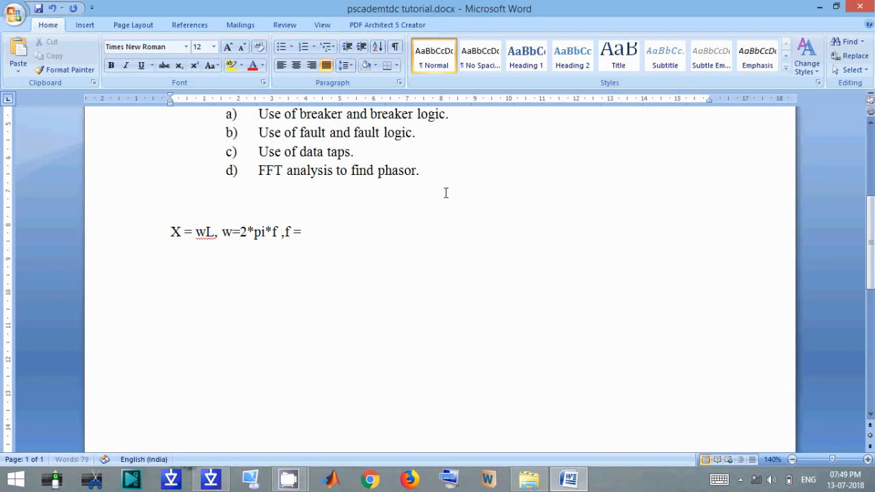
type("50 Hz")
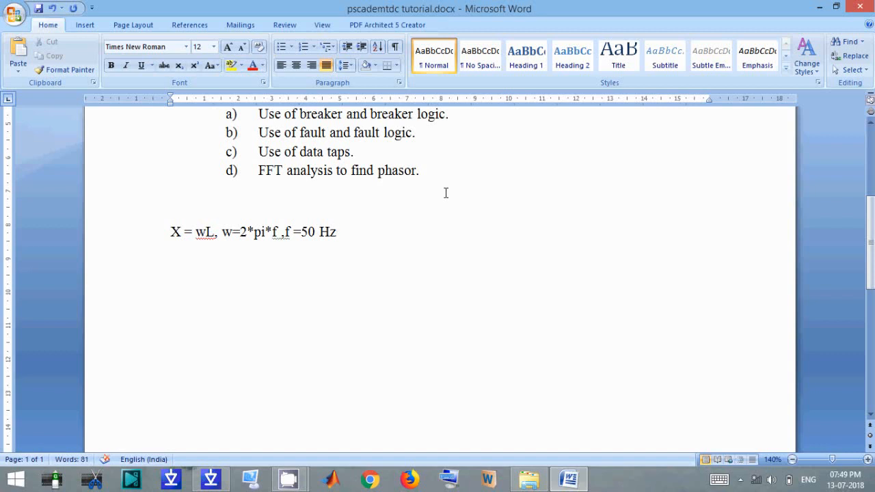
Write the inductance formula "L= X/w=100/100*pi" below the reactance line in the Word document.
key("Return")
key("Return")
type("L= X/w")
key("Return")
type("=100")
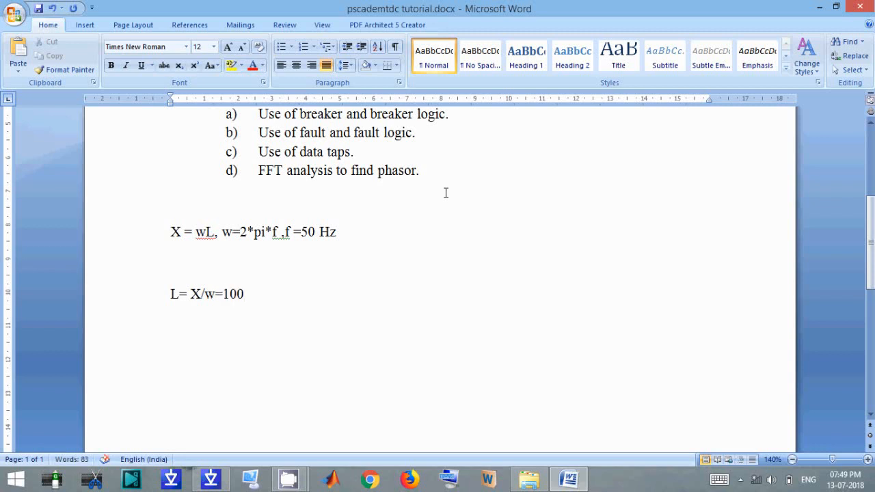
type("/")
type("100*pi")
Open the Windows Calculator, compute 1 divided by pi, and close the calculator.
key("super+r")
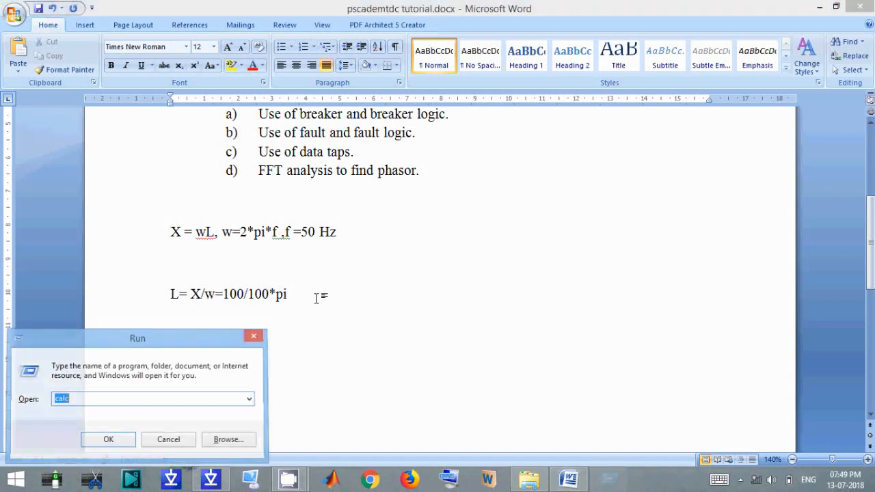
key("Return")
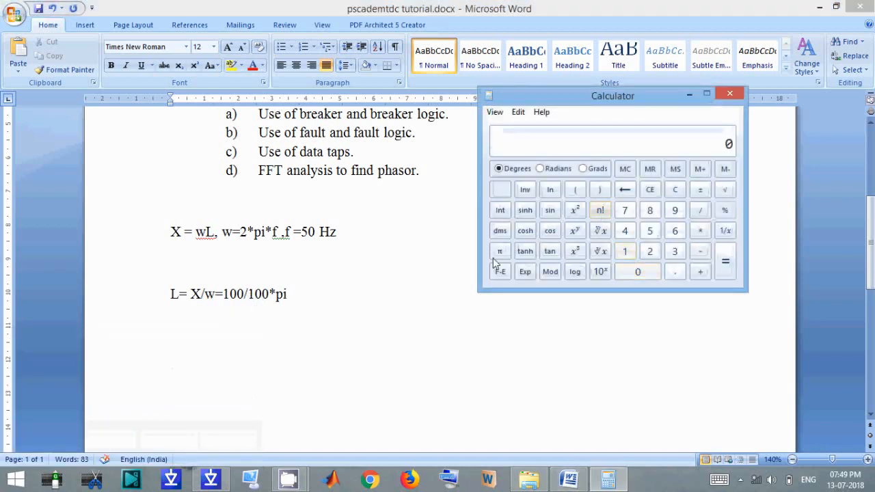
left_click(625, 252)
left_click(700, 210)
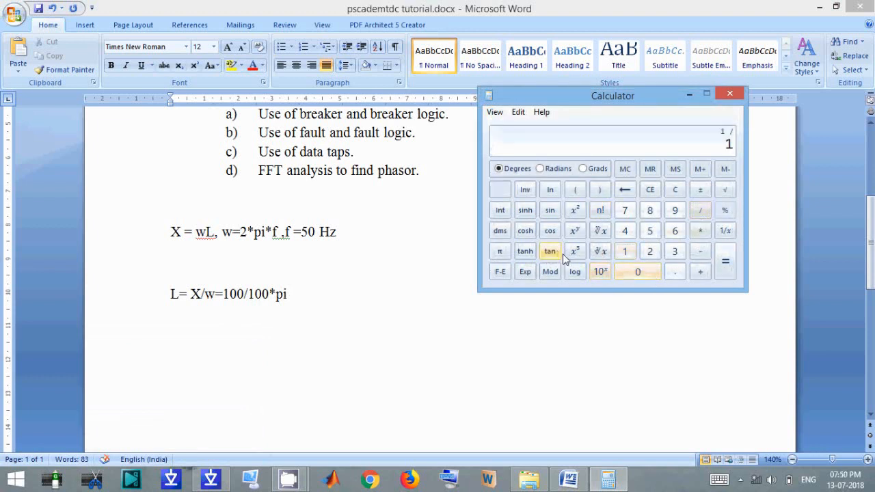
left_click(500, 252)
left_click(723, 271)
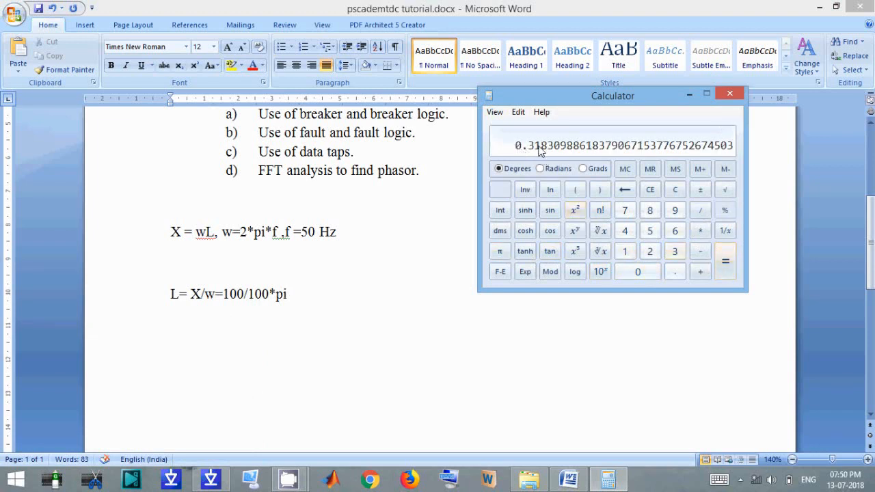
left_click(731, 94)
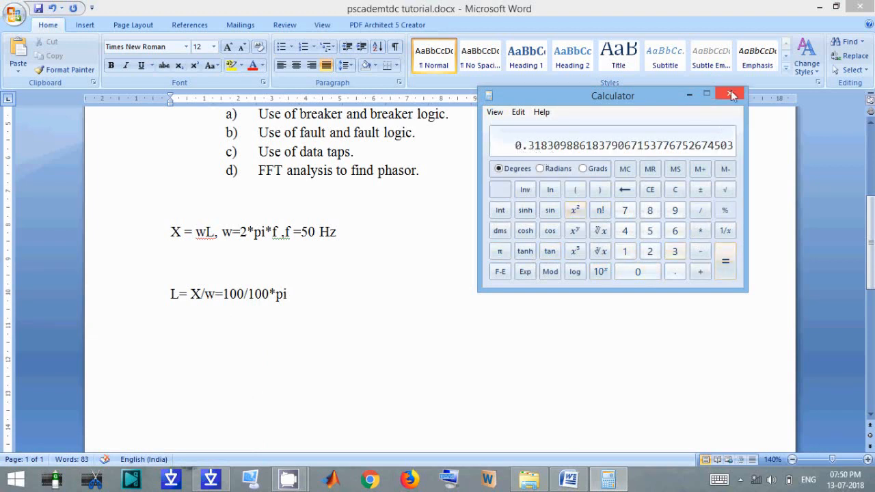
Complete the inductance formula in the Word document with the result "=0.32 H".
type("=0.32")
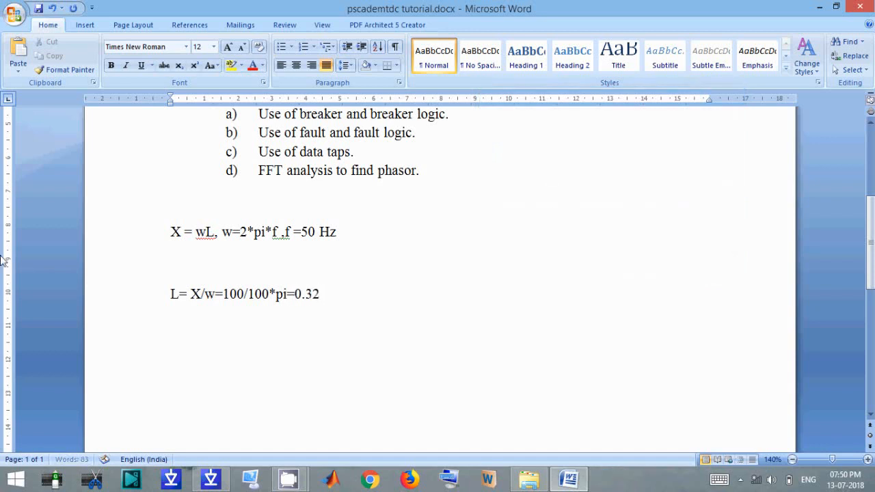
type(" H")
left_click_drag(319, 294, 303, 294)
left_click(581, 416)
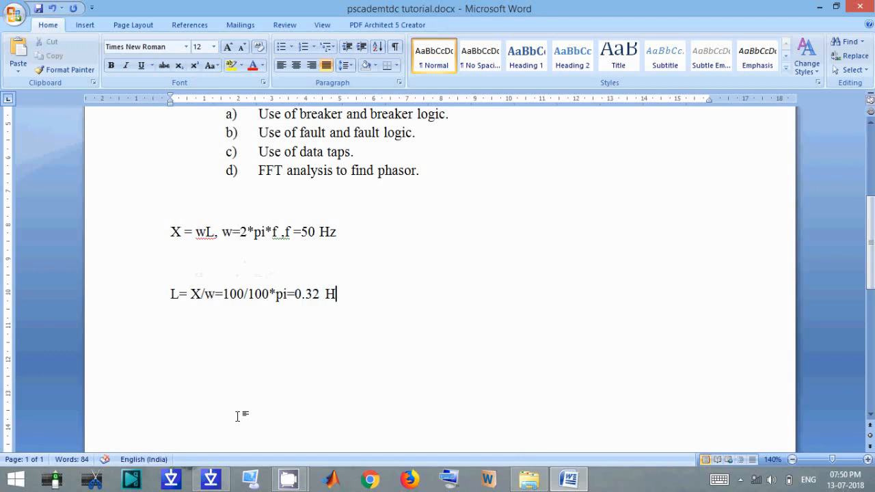
Return to PSCAD, set the inductor's inductance to 0.32 H, and move the resistor and inductor together to the left.
left_click(225, 481)
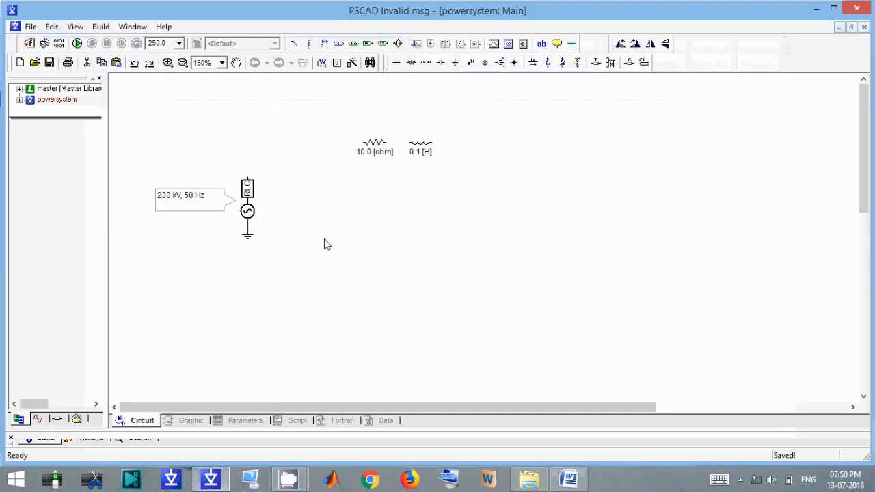
double_click(422, 161)
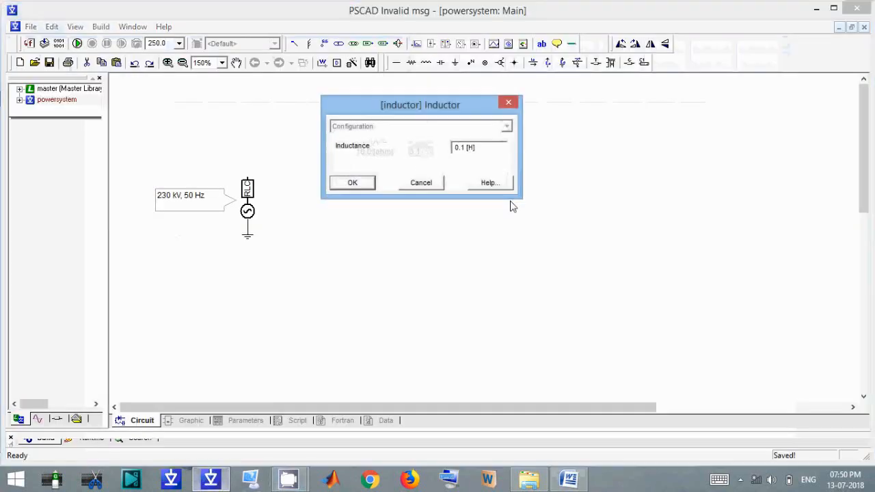
key("BackSpace")
type("32")
key("Return")
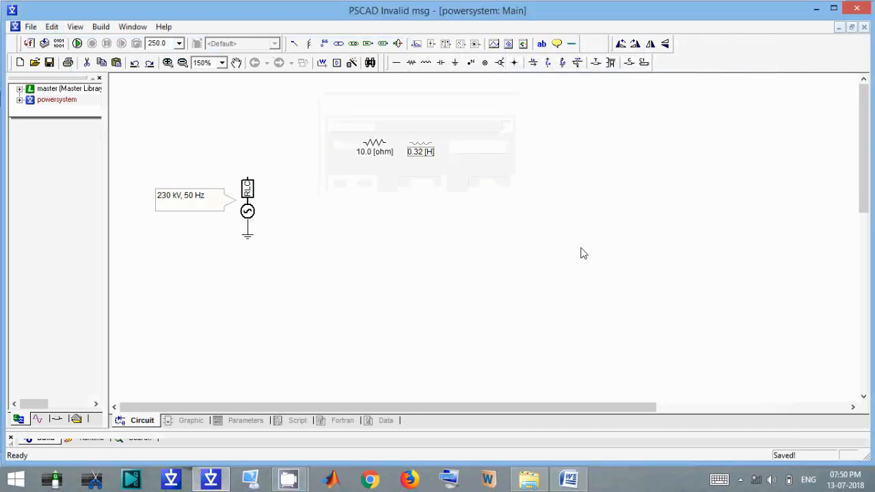
left_click_drag(330, 106, 477, 188)
left_click_drag(385, 157, 350, 149)
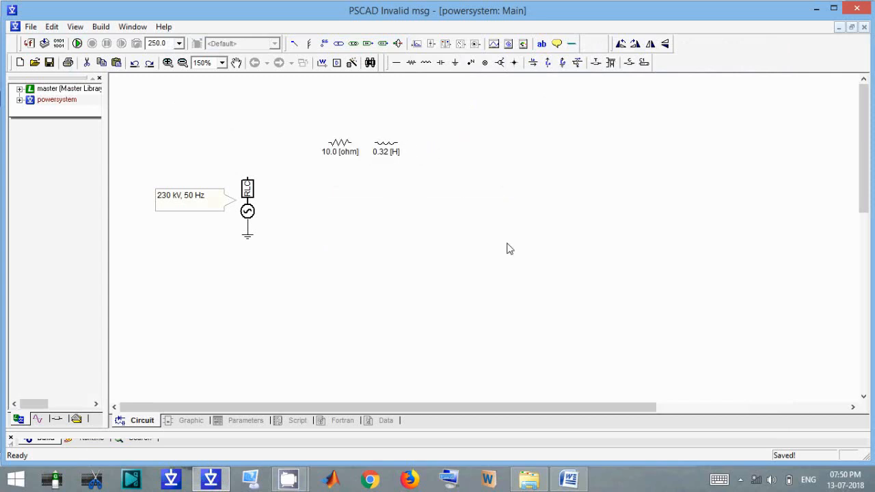
Place a load resistor to the right of the line inductor and set its resistance to 10.0 ohm.
left_click(411, 63)
left_click(512, 169)
double_click(513, 169)
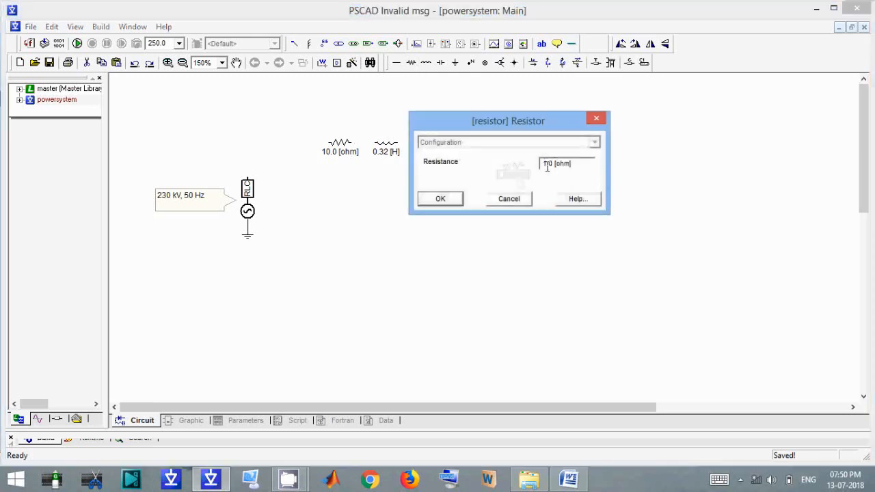
type("0")
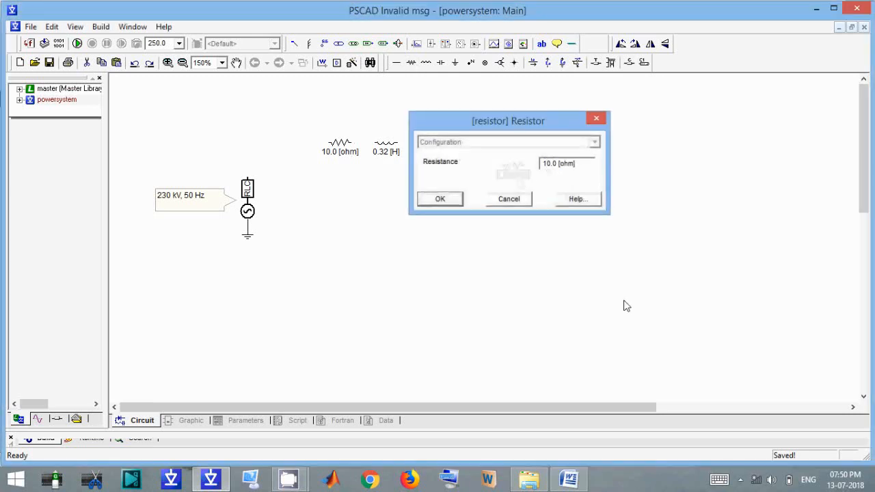
key("Return")
Add a sticky note reading "Line impedance" above the line resistor and inductor, with its arrow pointing down at them.
left_click(556, 43)
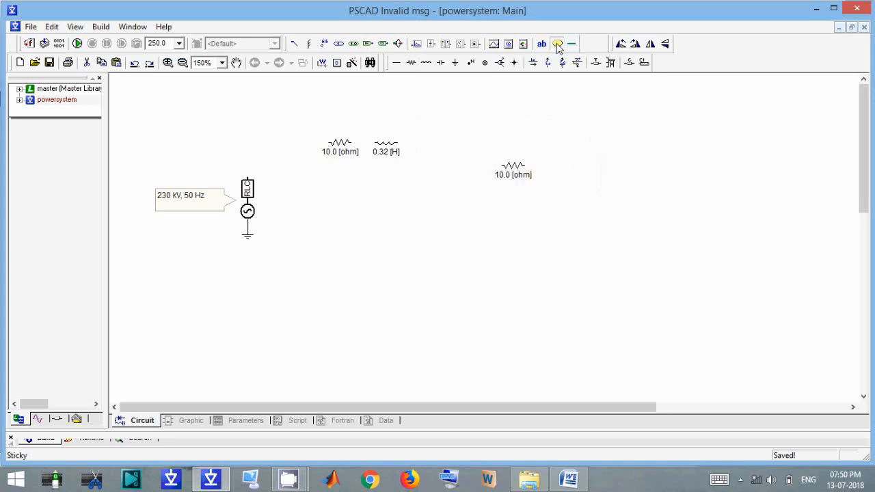
left_click(363, 116)
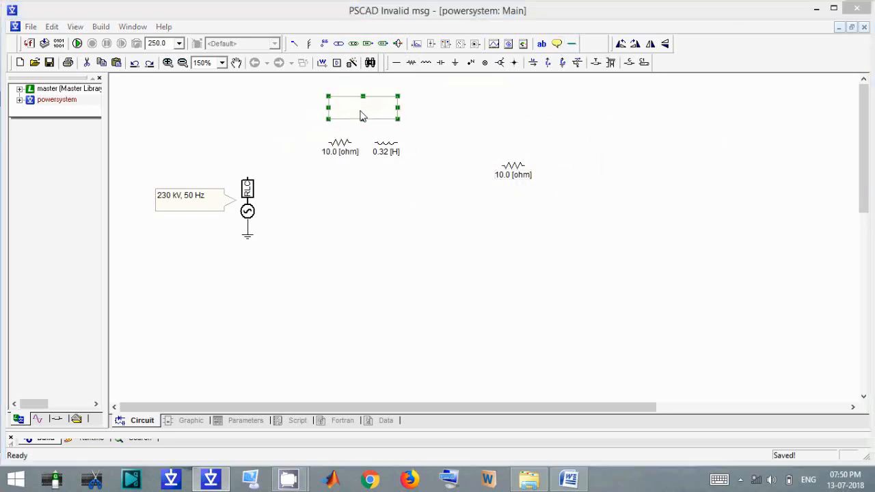
double_click(362, 115)
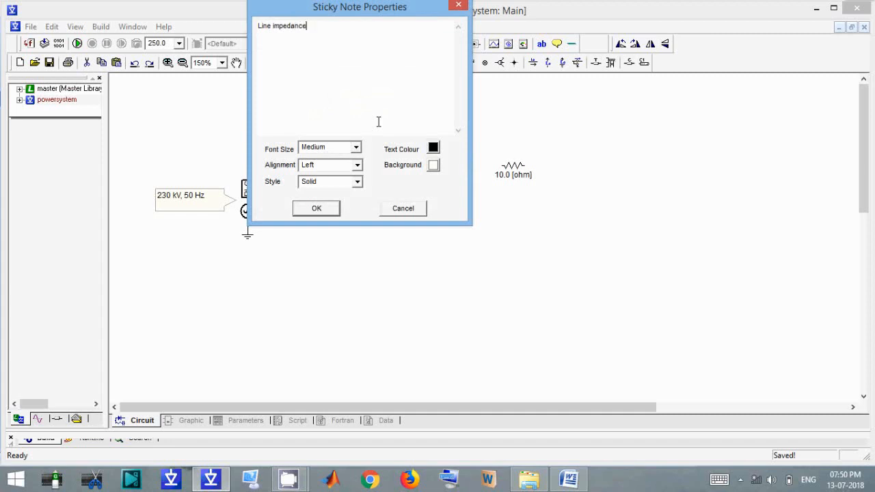
left_click(317, 209)
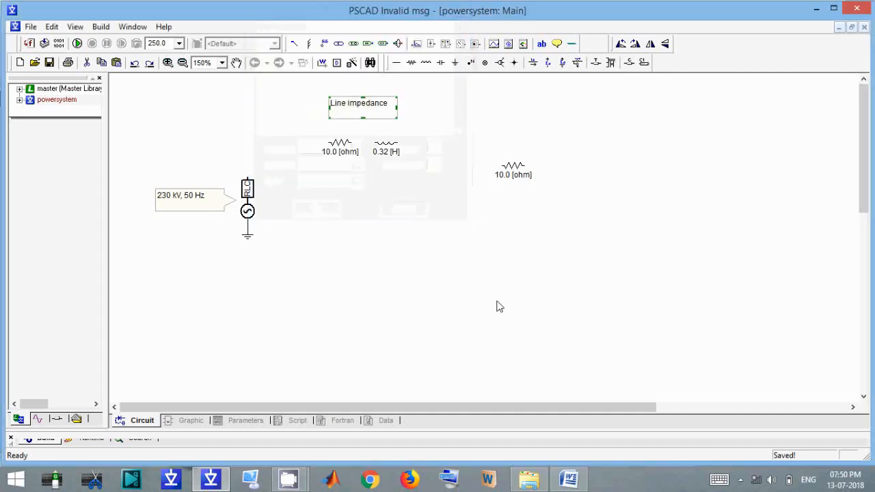
left_click(362, 111)
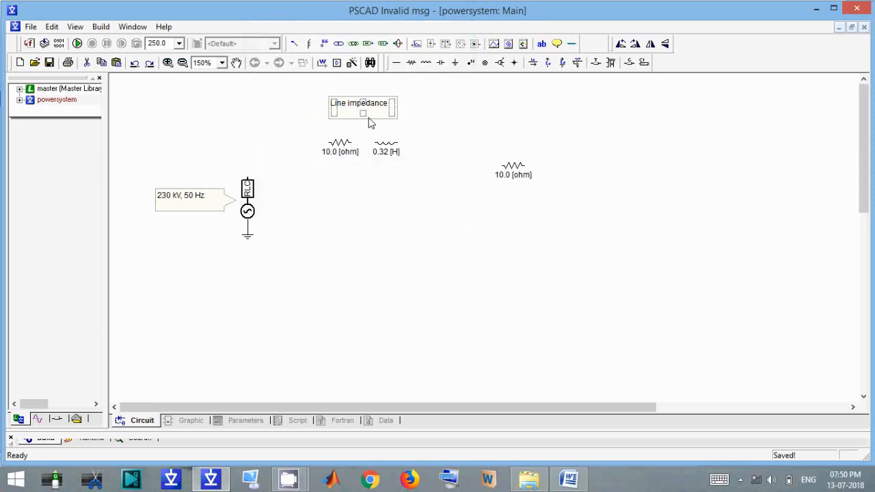
left_click(363, 115)
left_click(458, 130)
Add a sticky note reading "Fixed load" above and right of the load resistor, with its arrow pointing down-left.
left_click(556, 44)
left_click(557, 136)
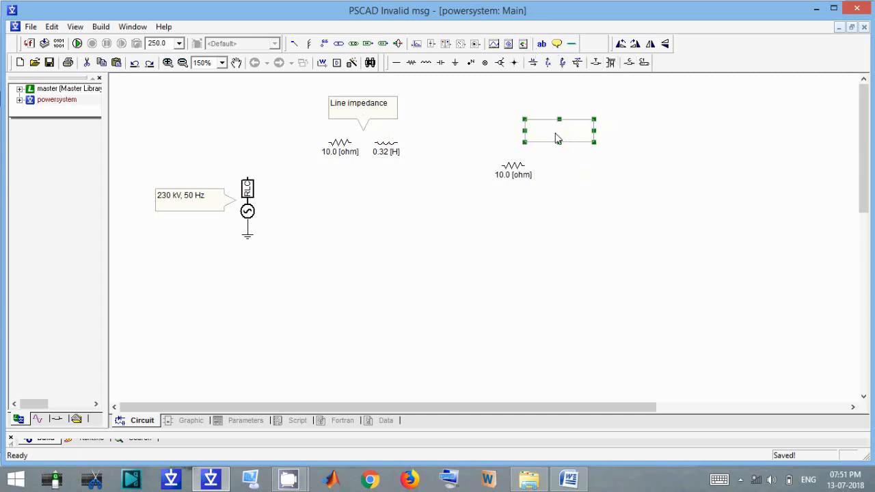
double_click(560, 136)
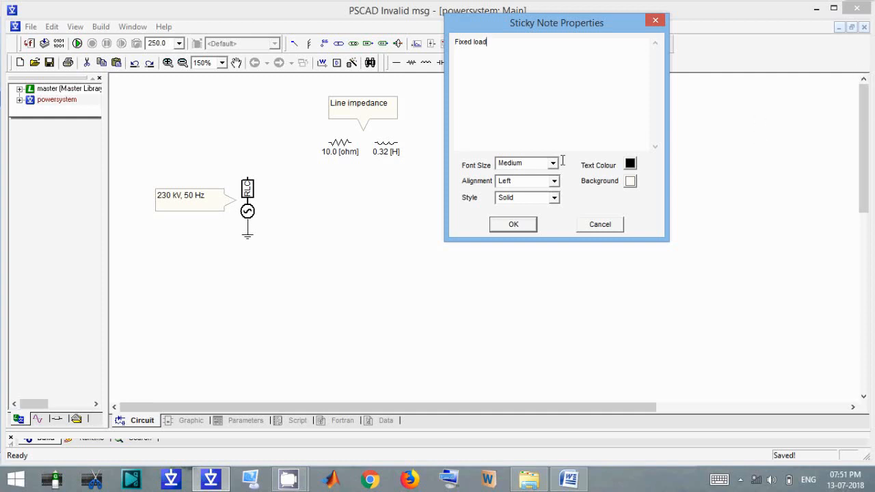
left_click(513, 224)
left_click(531, 133)
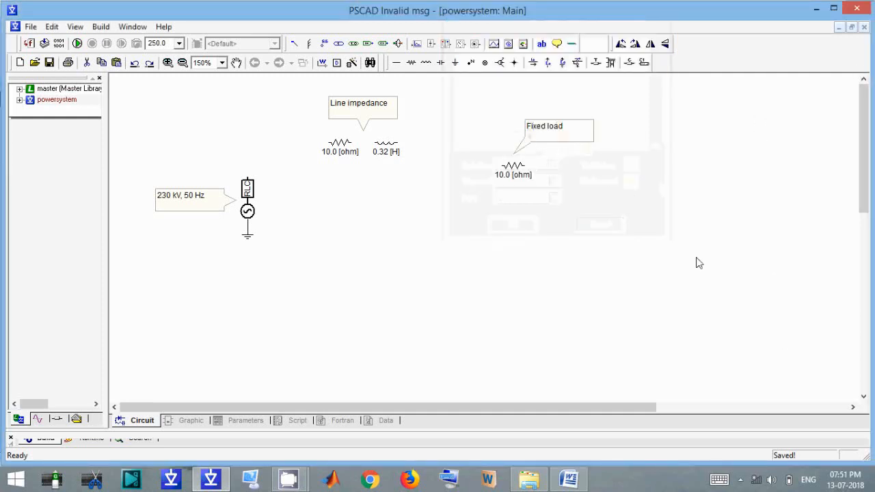
key("Delete")
key("ctrl+z")
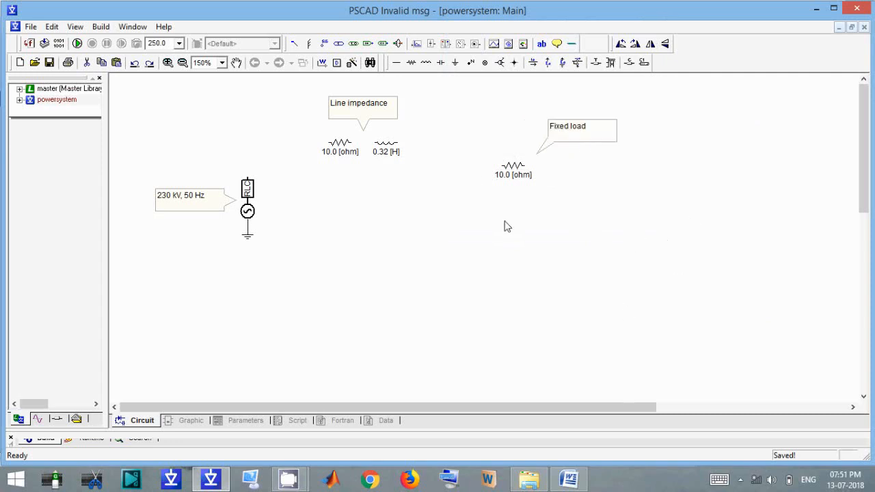
Place a sideways ground symbol right of the load resistor and wire the source's upper terminal to the line resistor.
left_click(456, 63)
left_click(604, 179)
left_click(324, 65)
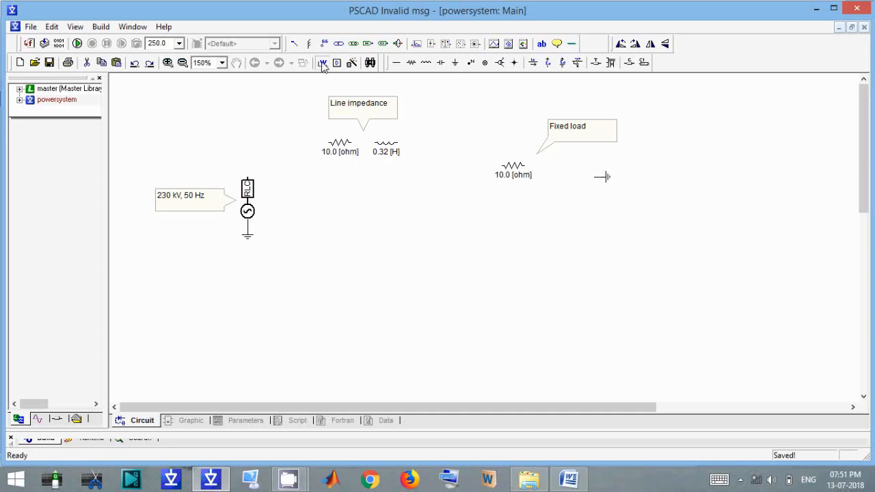
left_click(248, 179)
left_click(330, 144)
right_click(307, 210)
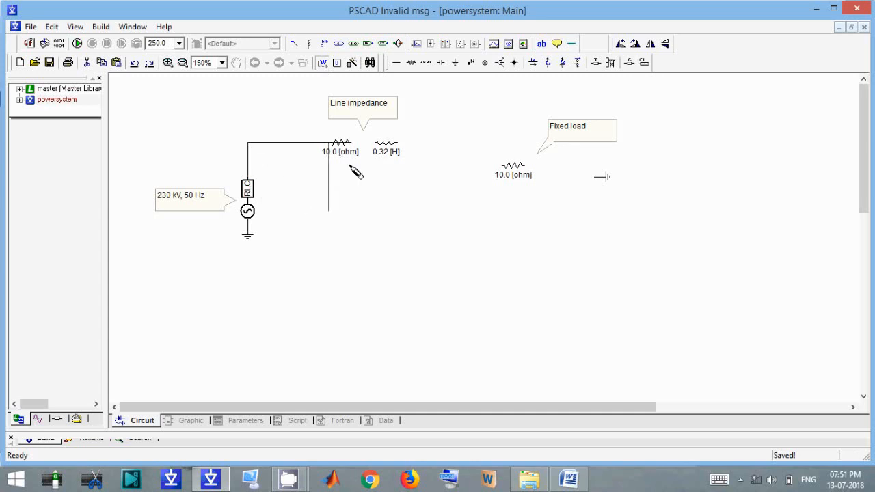
right_click(331, 143)
key("Escape")
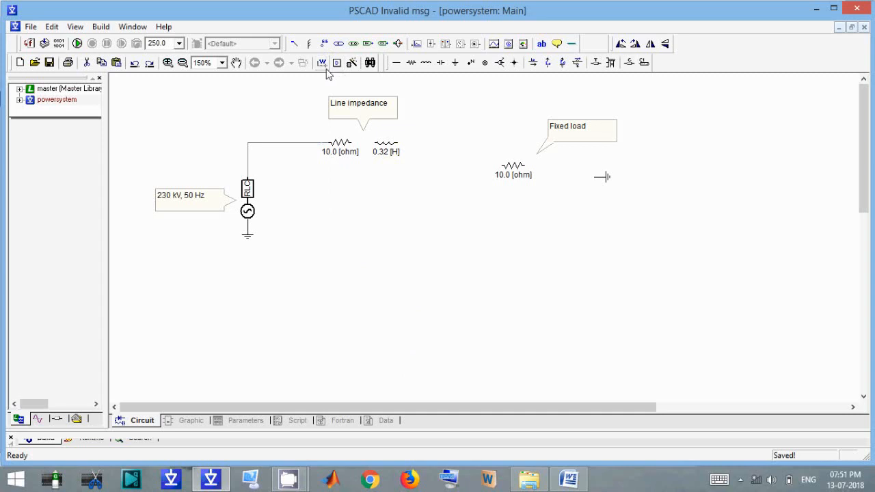
Wire the line resistor to the inductor and the inductor to the load resistor.
left_click(352, 143)
right_click(375, 144)
left_click(401, 145)
right_click(500, 154)
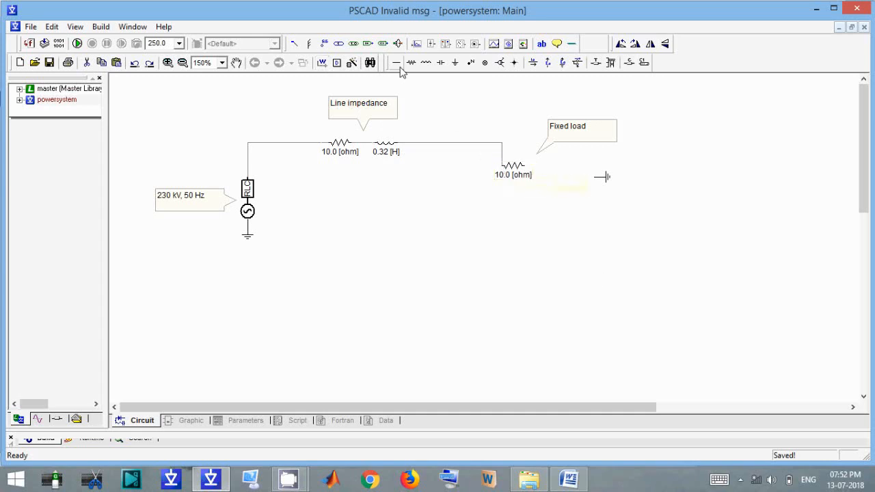
Wire the load resistor's free end to the ground symbol.
left_click(322, 63)
left_click(525, 165)
left_click(582, 175)
left_click(589, 179)
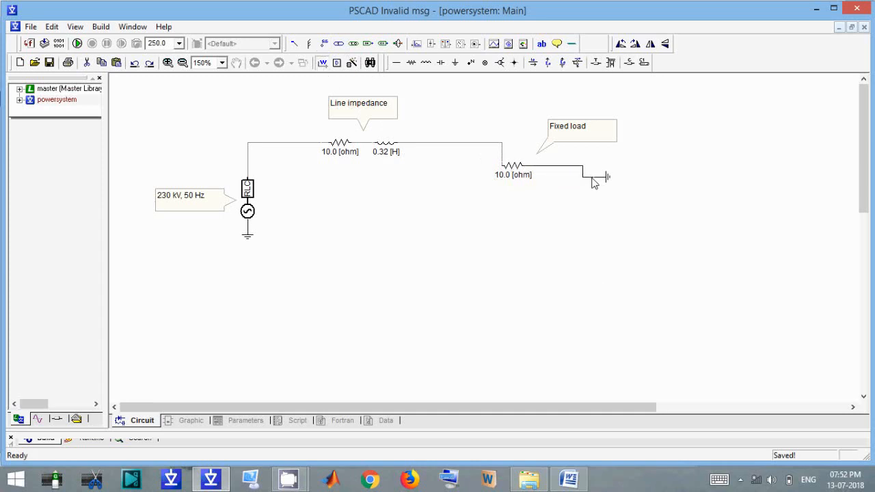
key("Escape")
Switch to the Word tutorial document, review the task on plotting current, voltage and power profiles, and return to PSCAD.
left_click(568, 479)
scroll(441, 316, "up", 5)
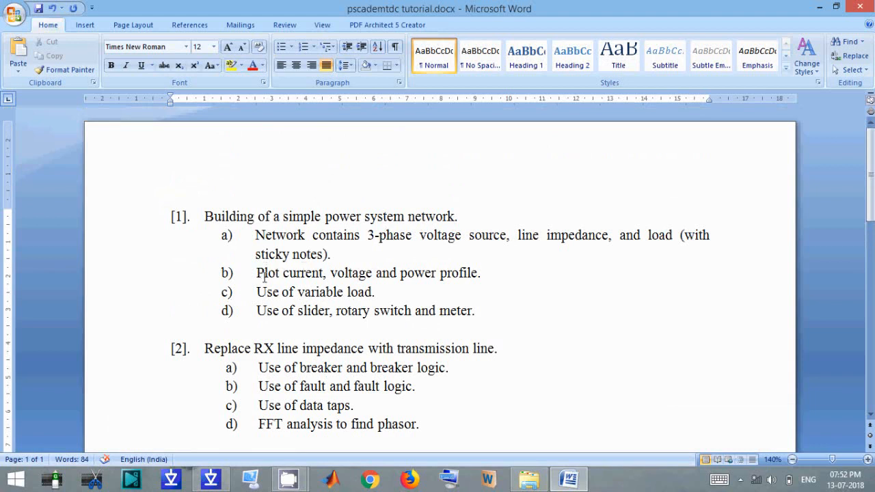
left_click(322, 274)
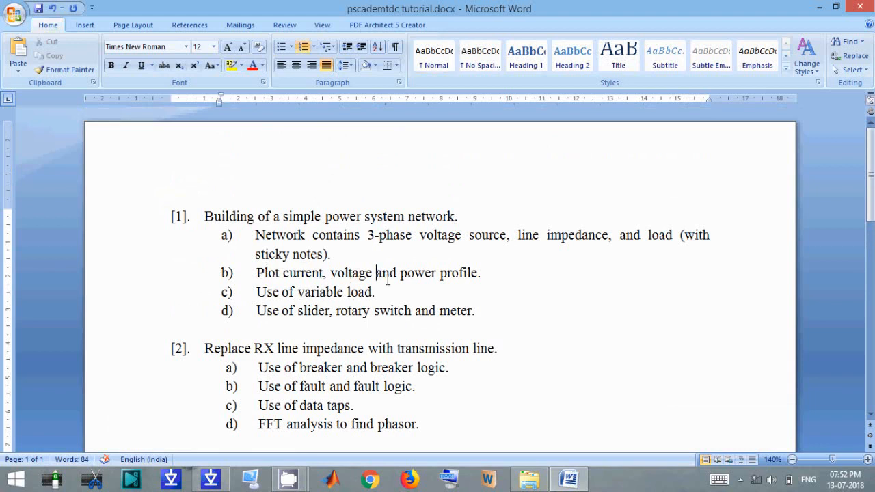
key("alt+Tab")
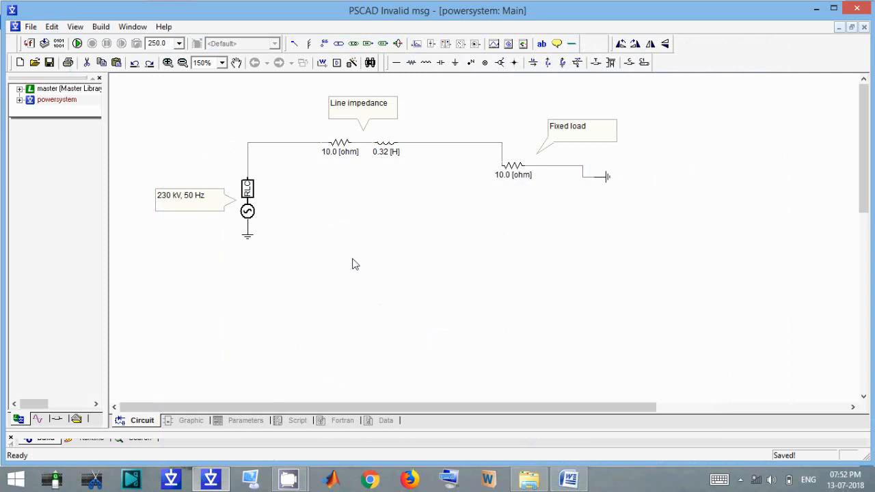
Run the simulation without output channels and check the powersystem entry in the runtime messages.
left_click(77, 43)
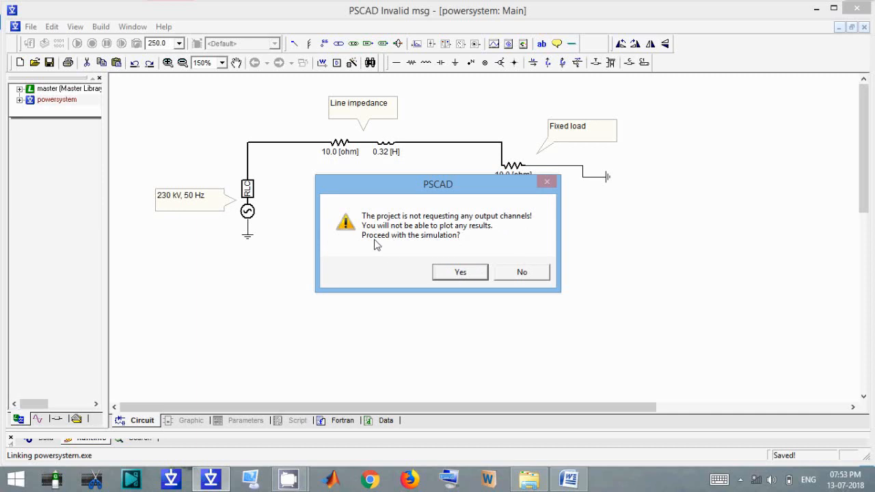
left_click(461, 274)
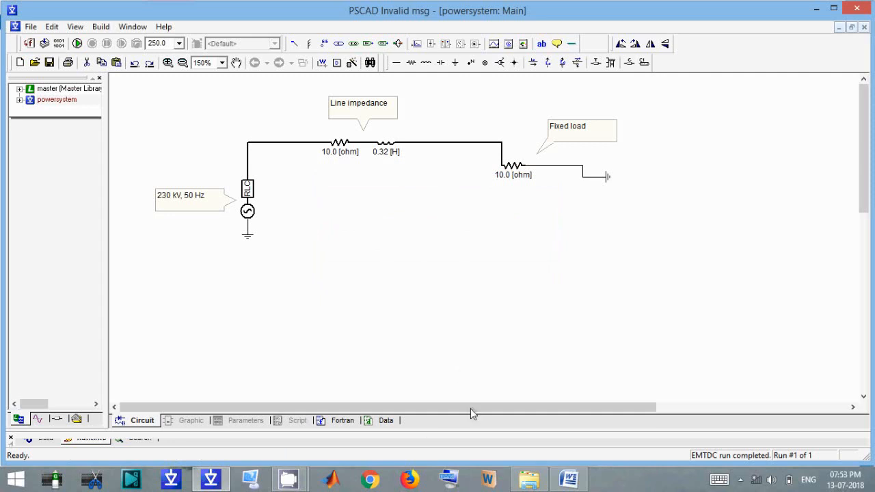
left_click_drag(542, 430, 541, 411)
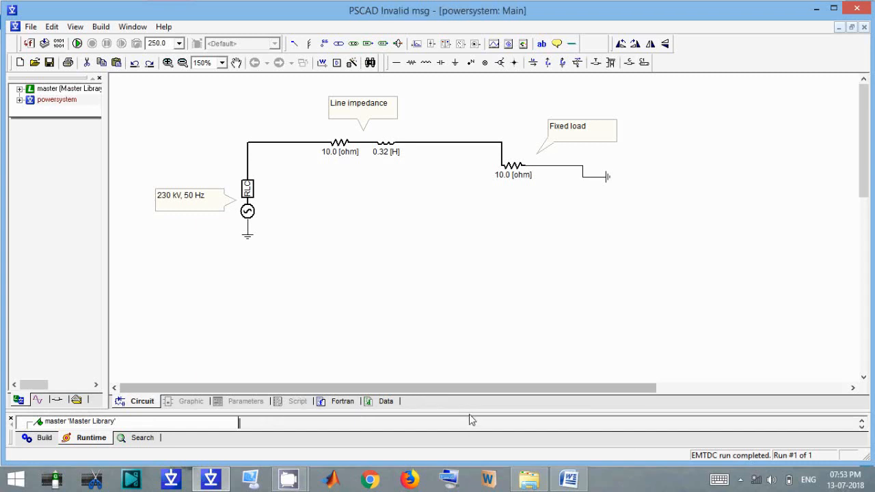
left_click_drag(469, 411, 471, 287)
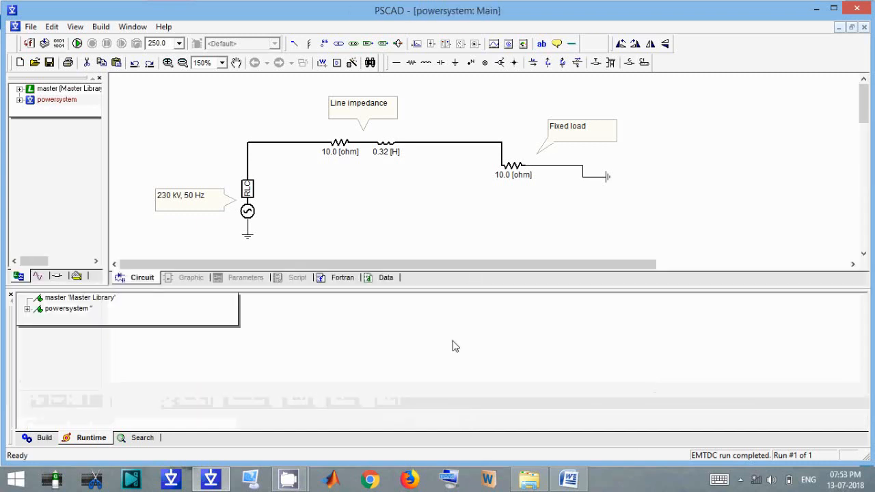
left_click(28, 309)
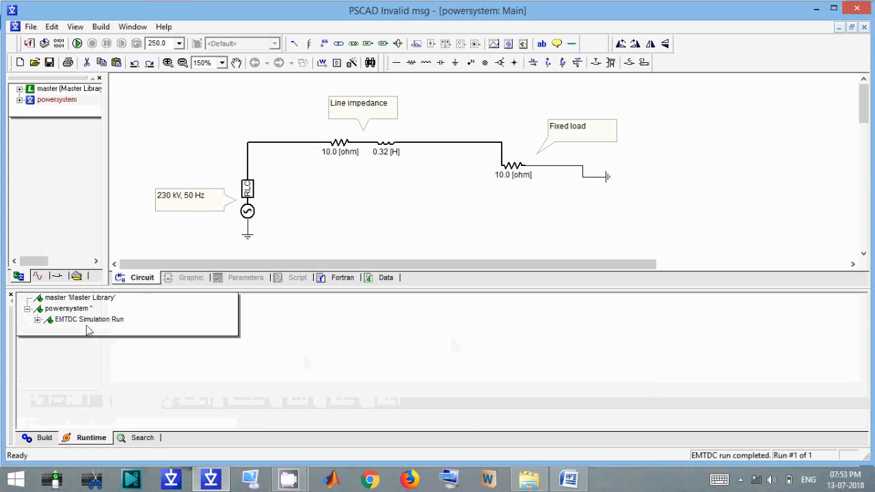
left_click_drag(456, 287, 453, 429)
Set the project's run duration to 5 s and channel plot step to 1000 µs, and rerun the simulation without output channels.
right_click(450, 257)
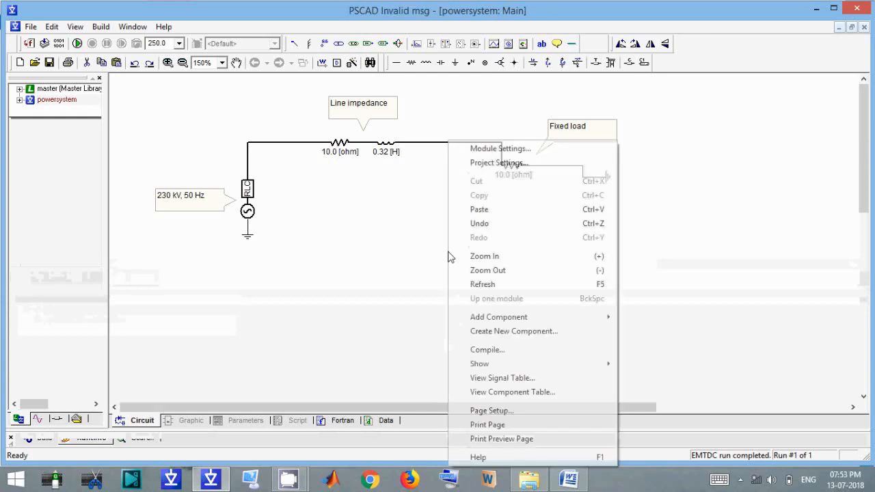
left_click(488, 166)
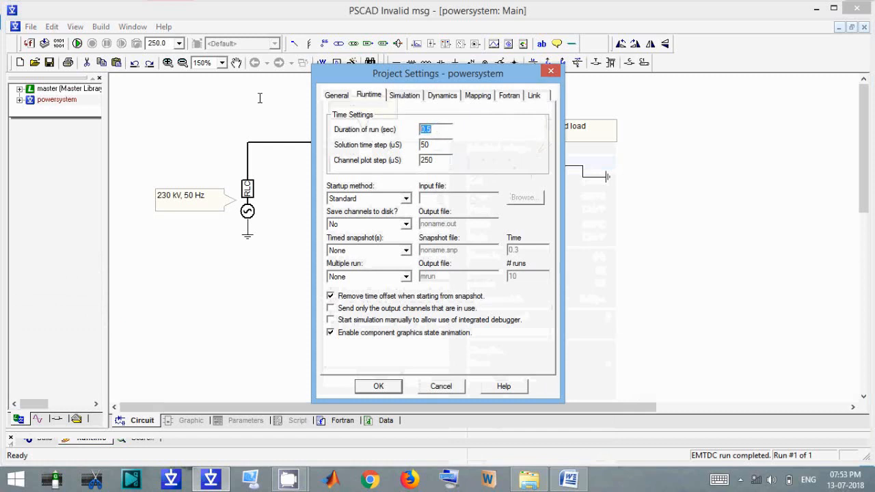
type("5")
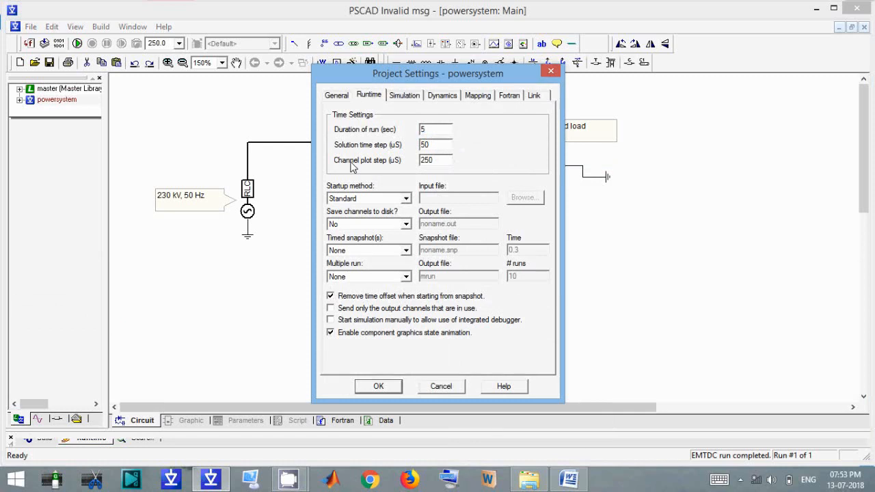
double_click(417, 157)
left_click(447, 163)
double_click(441, 160)
type("1000")
double_click(430, 129)
left_click(379, 387)
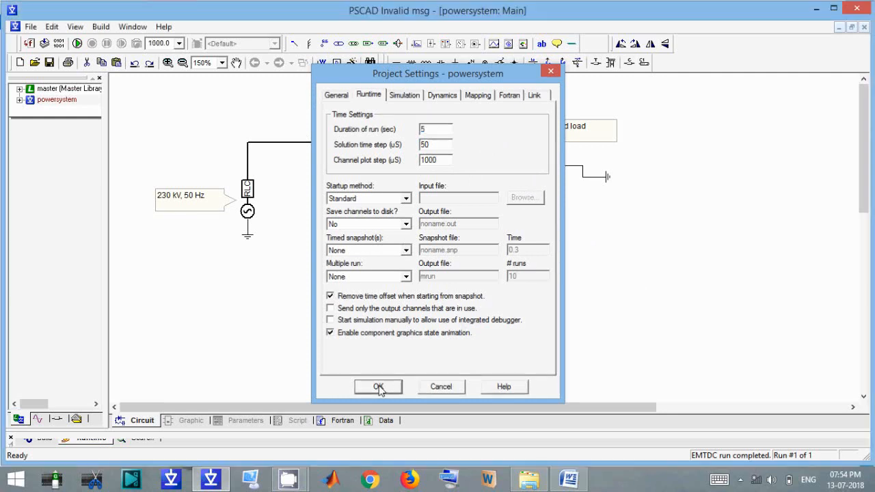
left_click(78, 44)
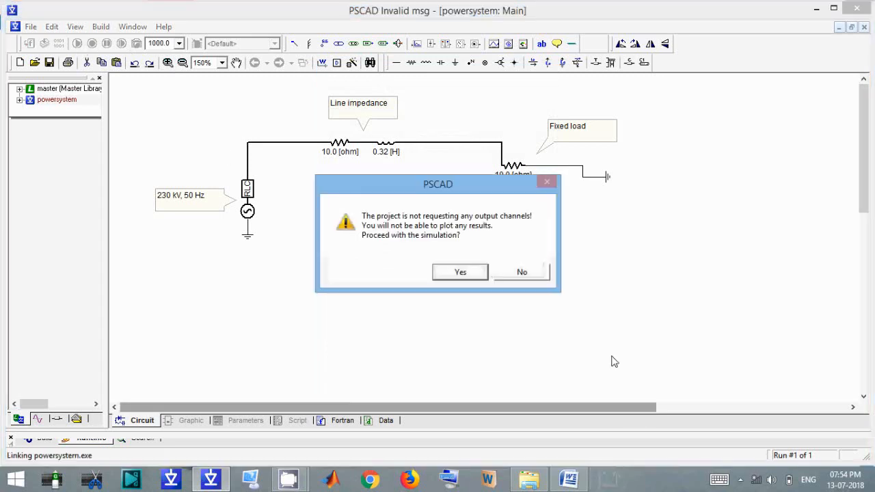
left_click(469, 277)
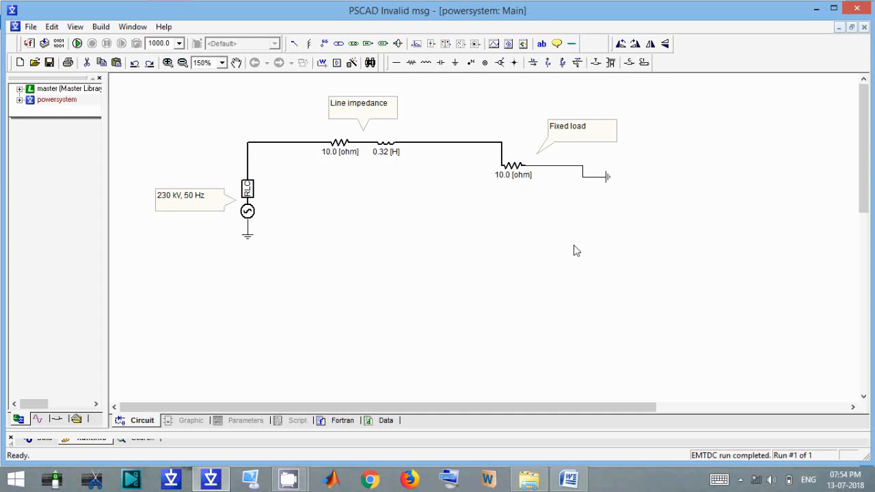
Place an ammeter, a voltmeter to ground, a line-to-line voltmeter and a multimeter below the circuit, and review the multimeter's configuration.
left_click(534, 63)
left_click(433, 234)
left_click(562, 63)
left_click(524, 268)
left_click(550, 66)
left_click(582, 270)
left_click(642, 272)
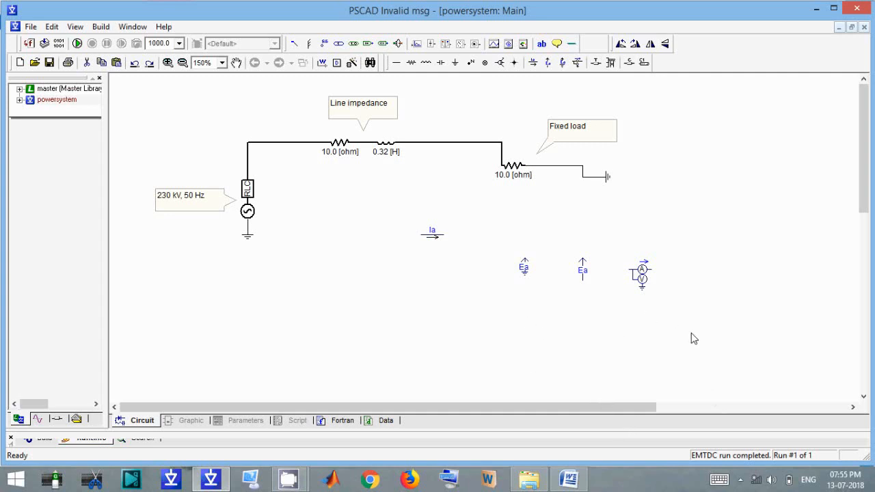
double_click(644, 280)
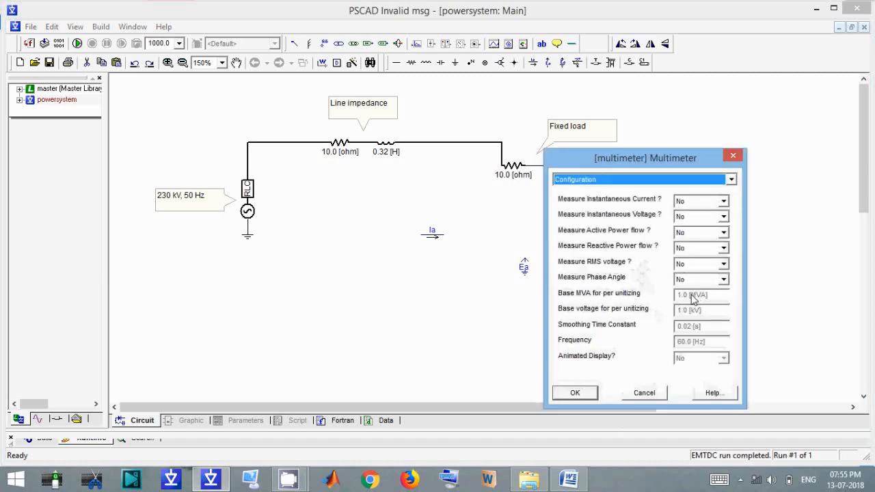
left_click(576, 394)
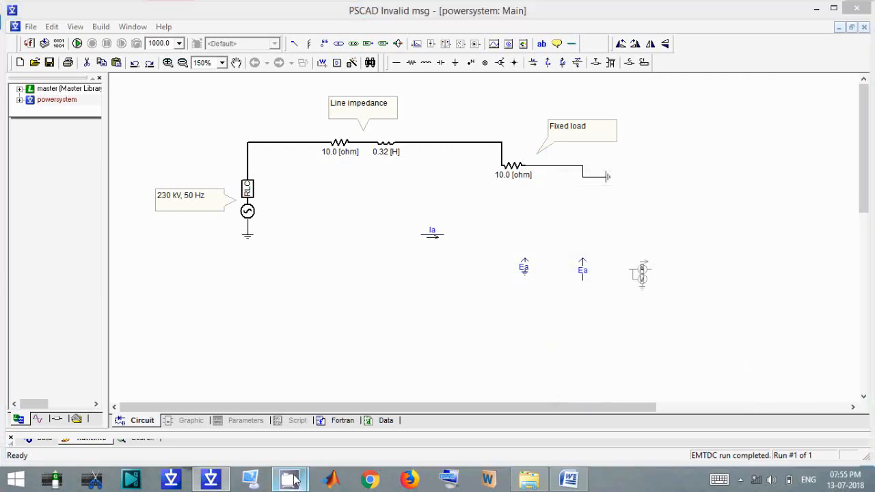
mouse_move(311, 467)
left_click(356, 420)
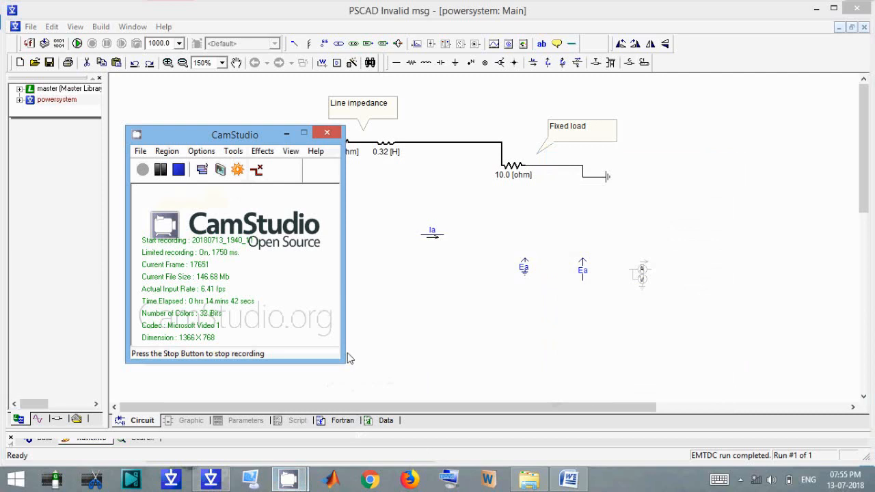
left_click(285, 133)
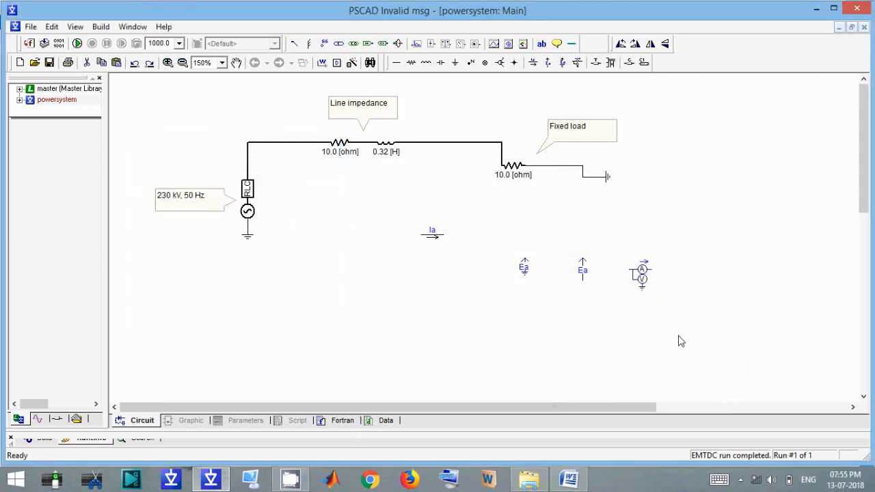
Delete the ammeter and both voltmeters, and move the remaining multimeter beneath the line impedance.
left_click_drag(601, 297, 384, 212)
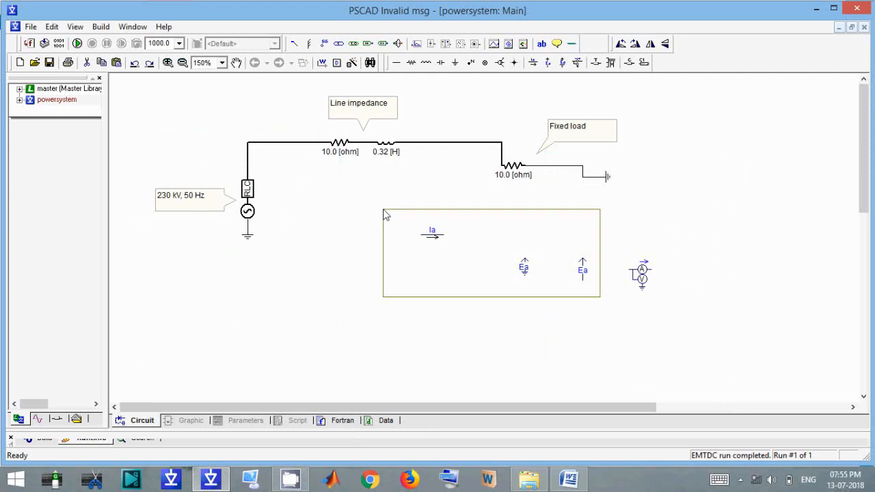
left_click_drag(385, 214, 385, 215)
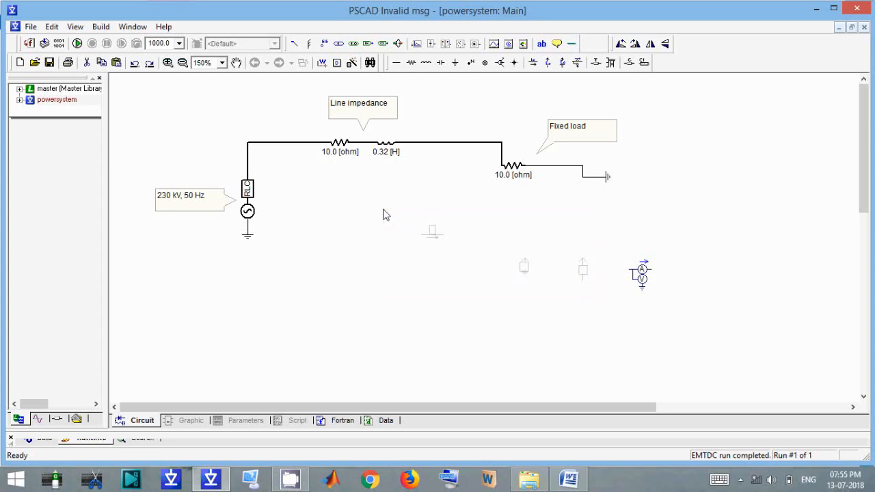
left_click_drag(638, 277, 335, 214)
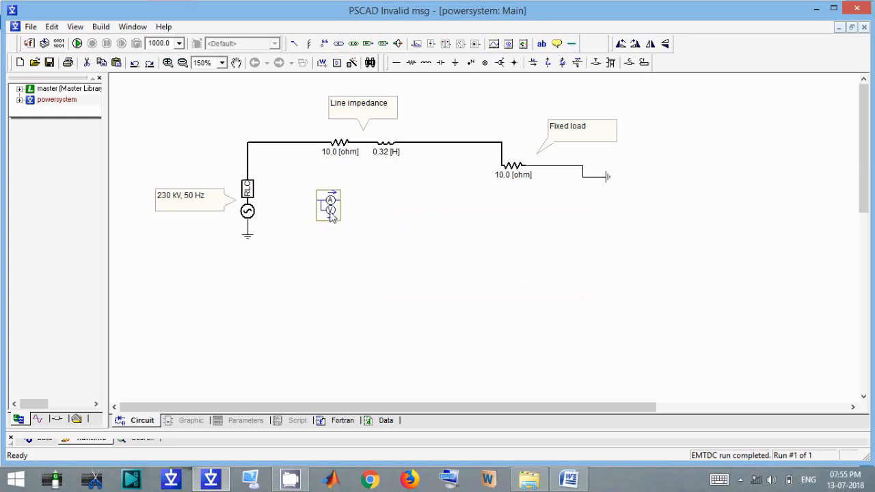
Remove the vertical wire segment above the source and insert the multimeter there, rotated so its current arrow points up toward the line.
left_click(248, 177)
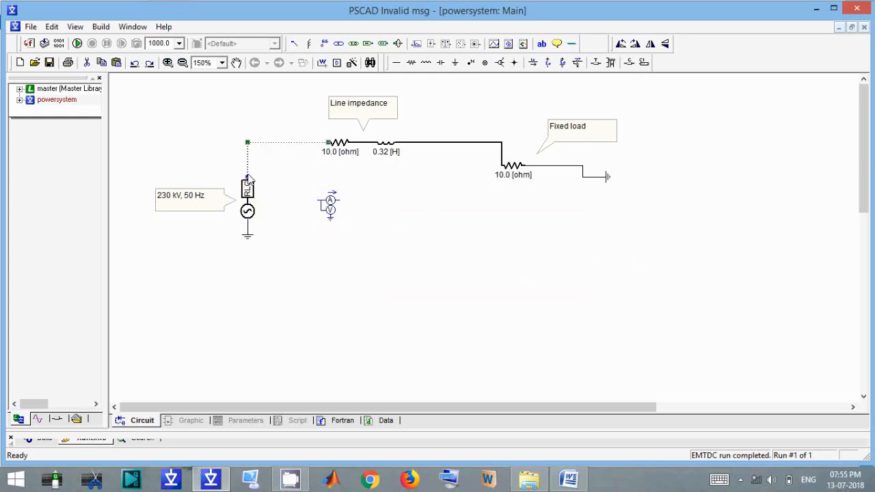
left_click_drag(247, 177, 247, 143)
left_click_drag(325, 207, 325, 207)
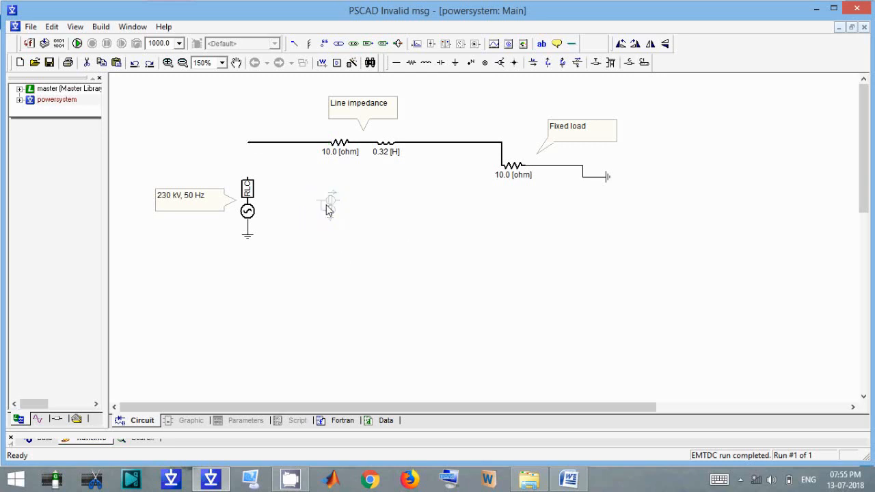
key("r")
key("r")
key("r")
left_click_drag(332, 193, 251, 147)
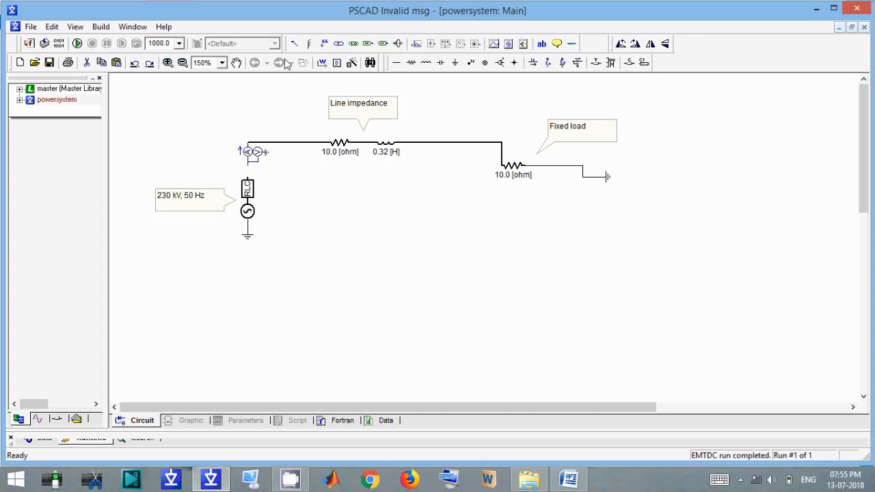
Wire the multimeter's lower terminal to the top of the 230 kV source.
left_click(322, 62)
left_click(247, 177)
key("Escape")
Configure the multimeter to measure instantaneous current and instantaneous voltage by setting both options to Yes.
double_click(255, 153)
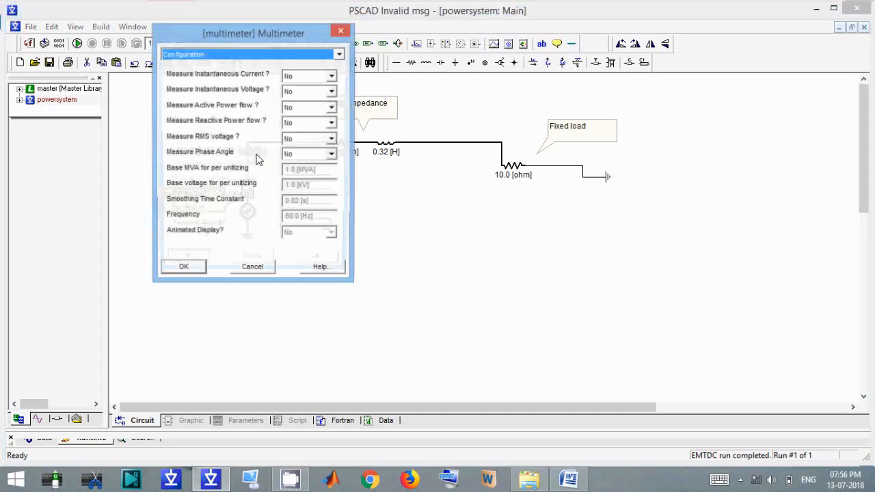
left_click(319, 79)
left_click(299, 91)
left_click(307, 80)
left_click(302, 98)
left_click(301, 92)
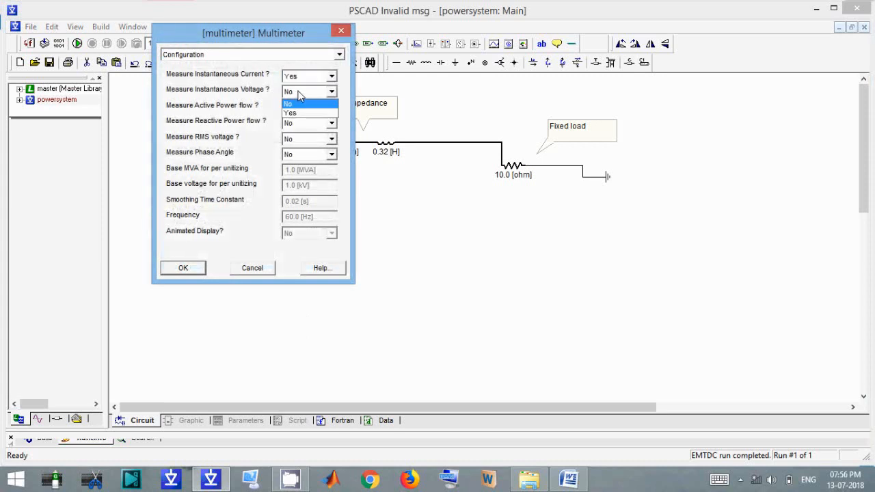
left_click(294, 112)
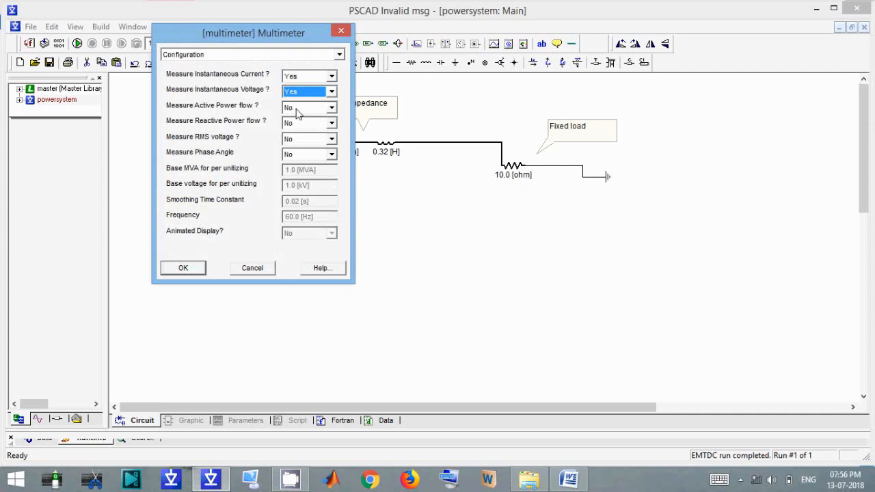
Enable the multimeter's active power flow, reactive power flow and animated display options.
left_click(297, 109)
left_click(298, 128)
left_click(297, 125)
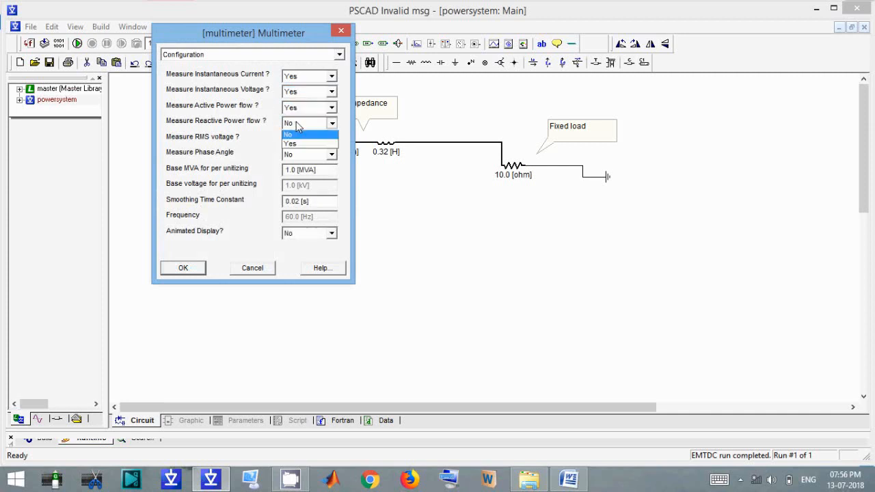
left_click(294, 143)
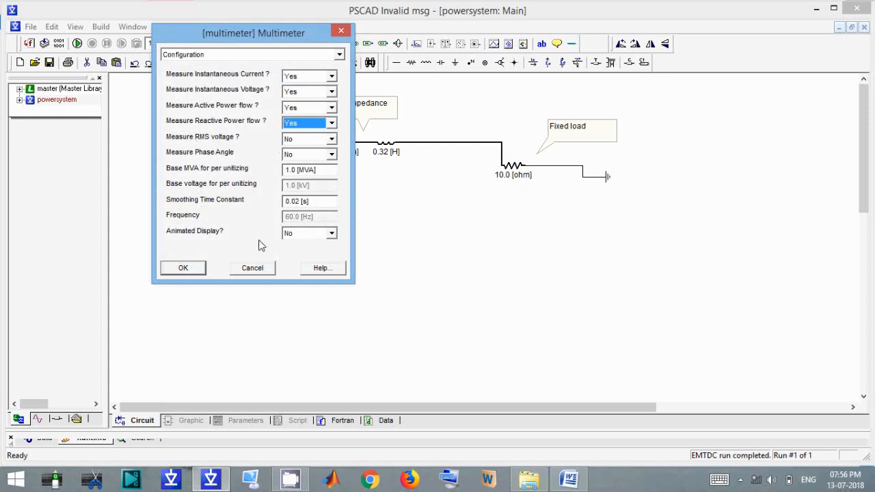
left_click(331, 234)
left_click(319, 255)
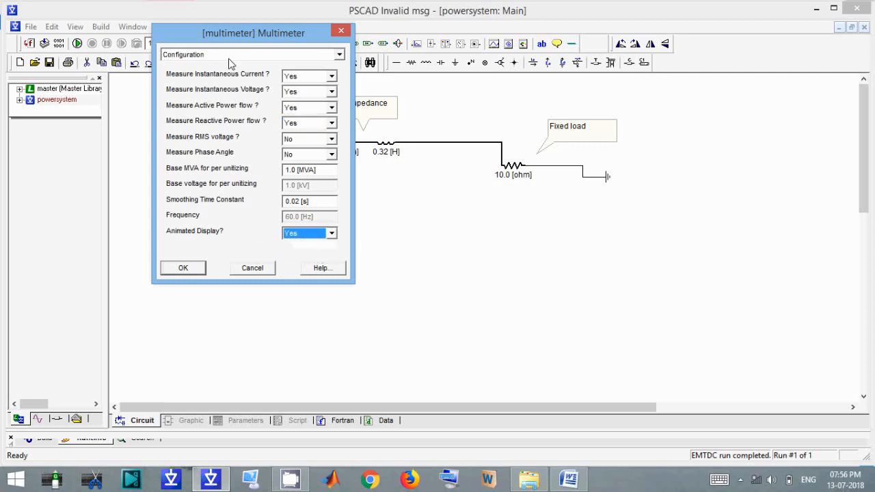
Name the multimeter signals Is for current, Vs for voltage, Ps for active power and Qs for reactive power.
left_click(229, 59)
left_click(219, 68)
left_click(300, 74)
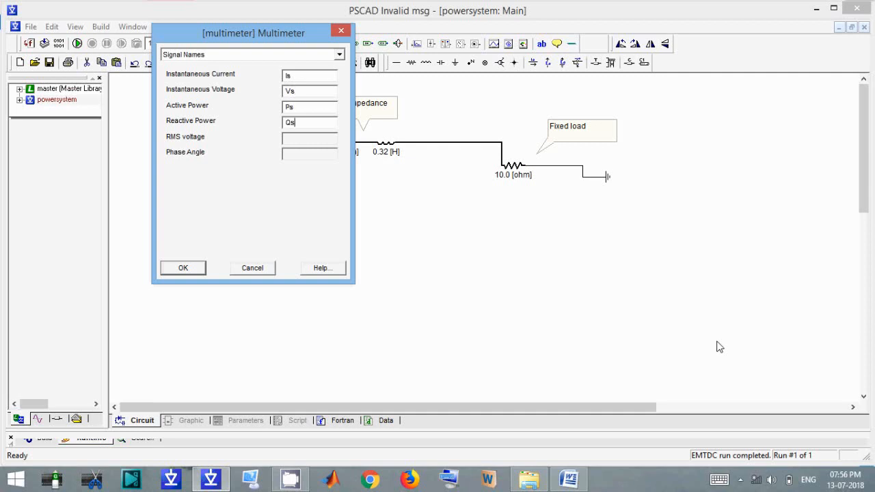
left_click(186, 269)
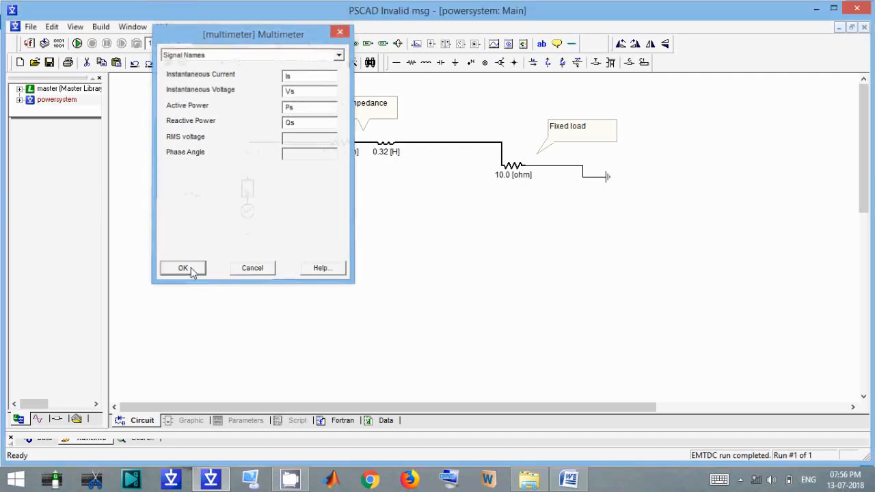
left_click(257, 158)
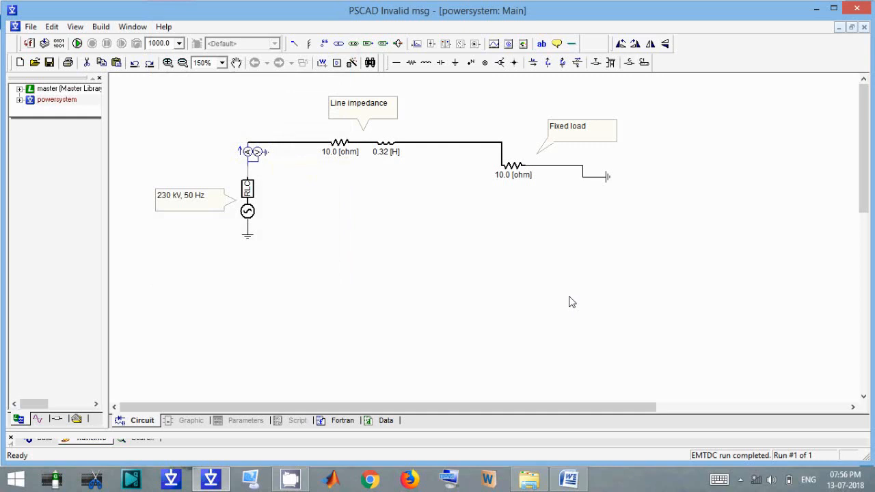
Place a data signal label in the empty area below the circuit and name it Is.
left_click(324, 44)
double_click(422, 247)
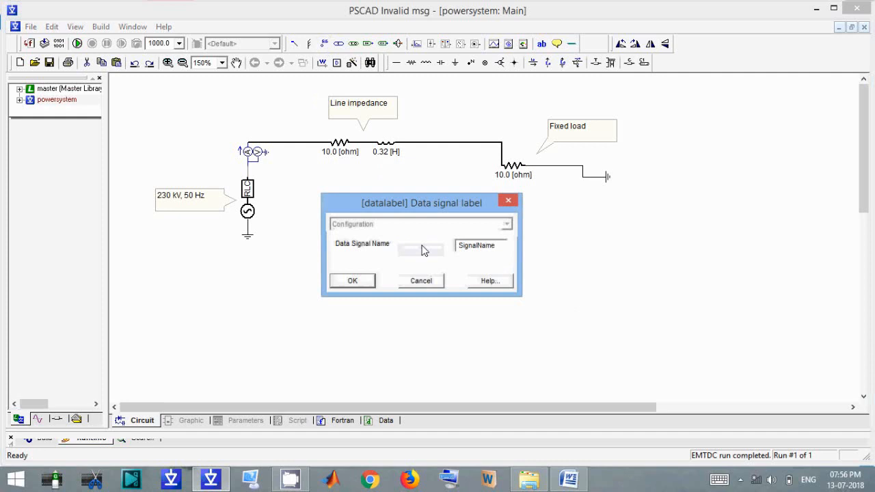
double_click(483, 245)
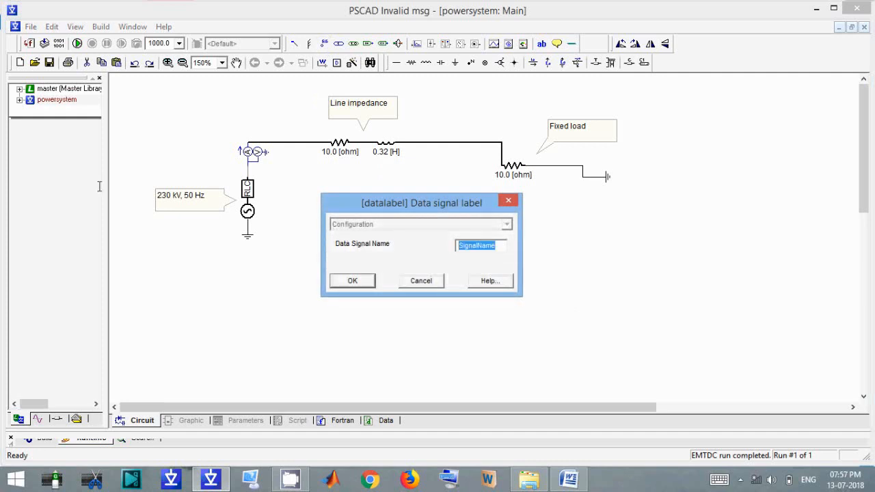
key("BackSpace")
key("Return")
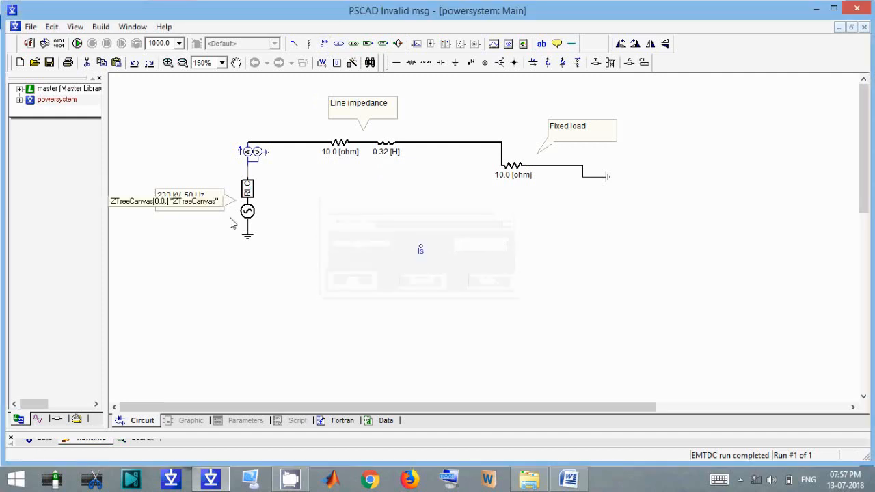
Add an output channel beside the Is label, titled Is, with the title displayed on its icon and unit kA.
left_click(417, 44)
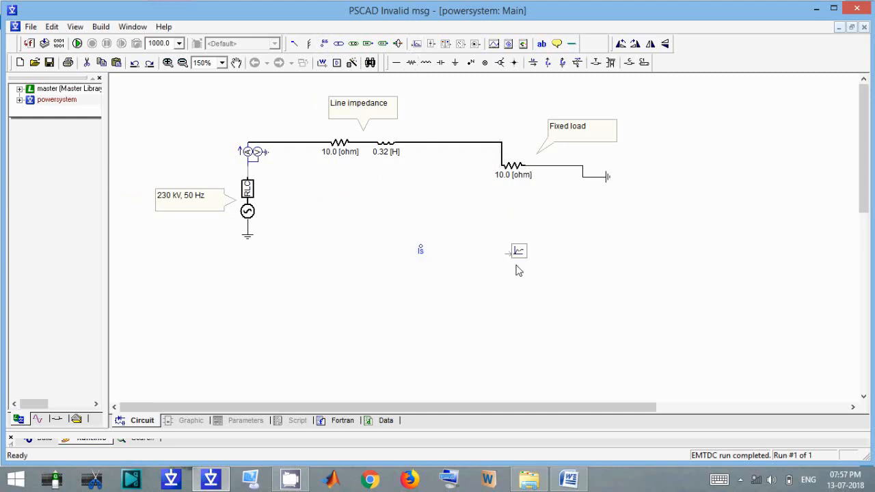
double_click(496, 253)
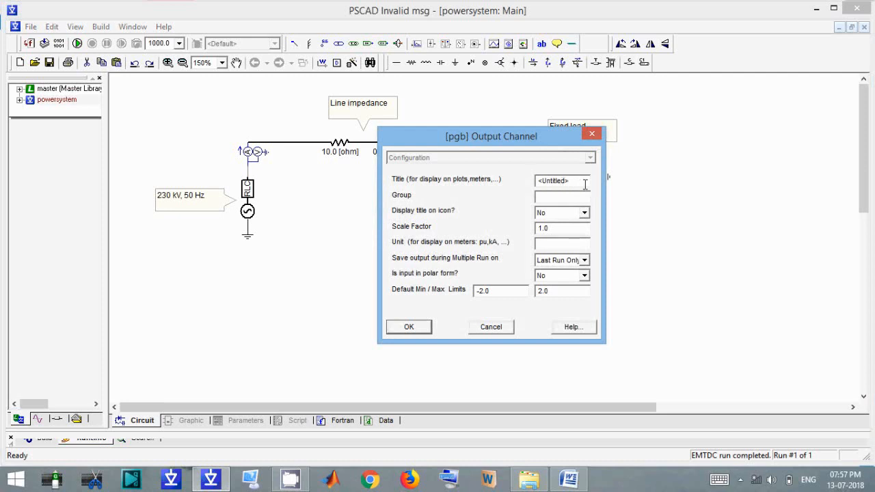
left_click_drag(585, 183, 456, 176)
type("Is")
left_click(584, 215)
left_click(557, 236)
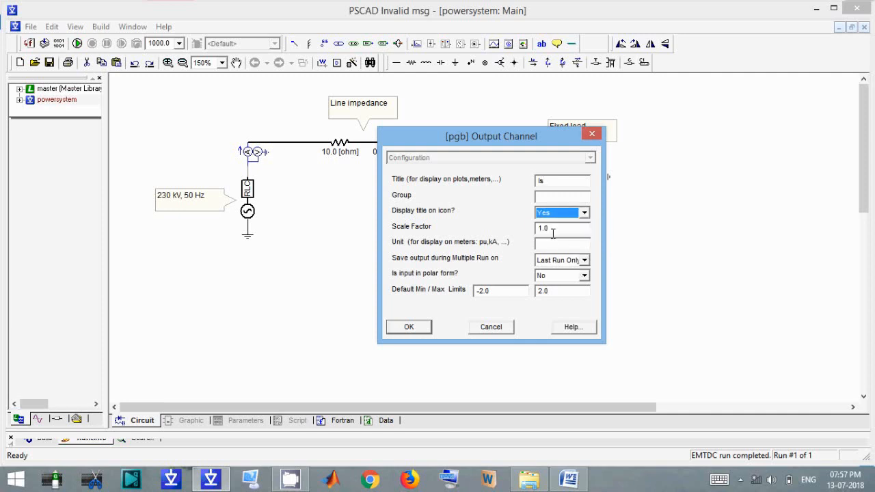
left_click(552, 229)
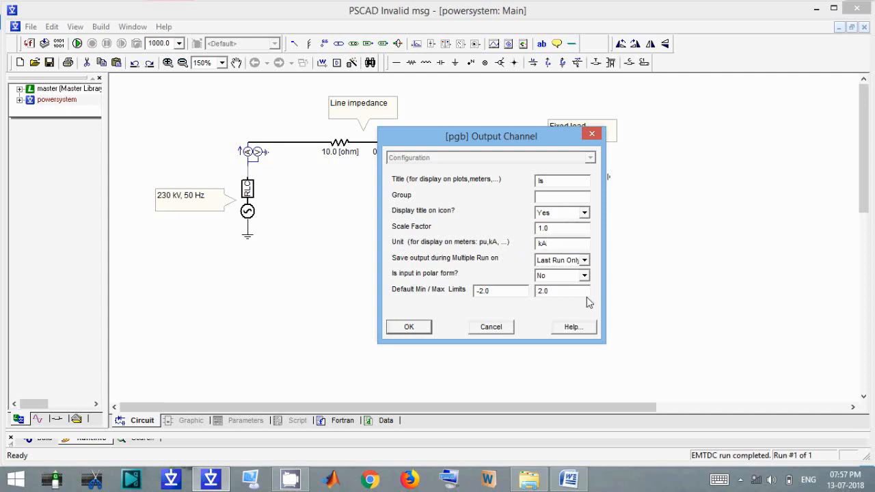
left_click(408, 327)
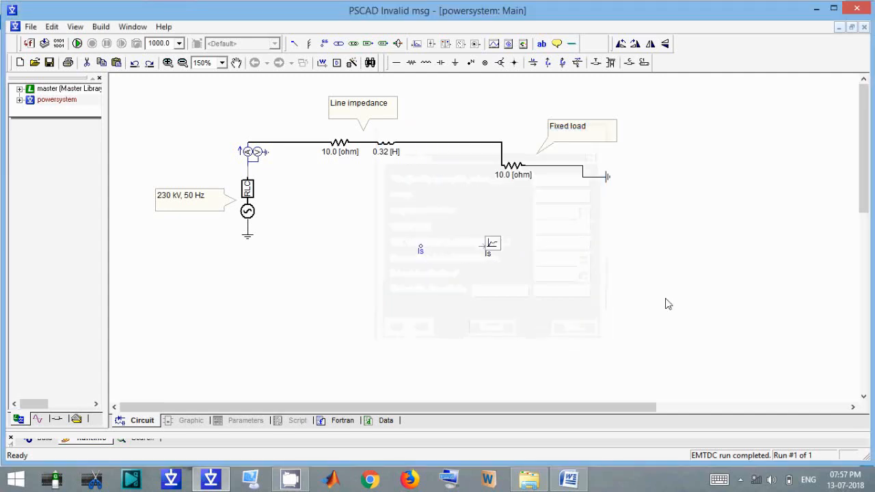
Move the output channel closer to the Is data label and connect the two with a wire.
left_click_drag(491, 248, 468, 249)
left_click(368, 110)
left_click(322, 64)
left_click(420, 247)
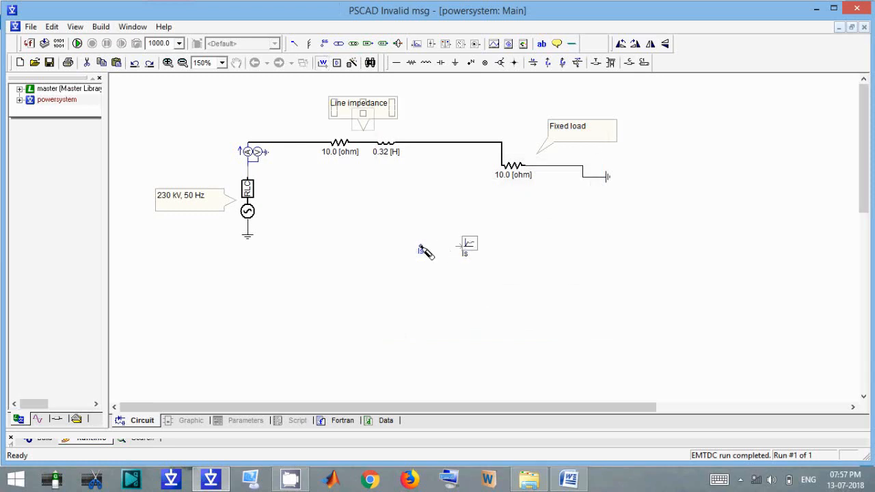
right_click(456, 247)
key("Escape")
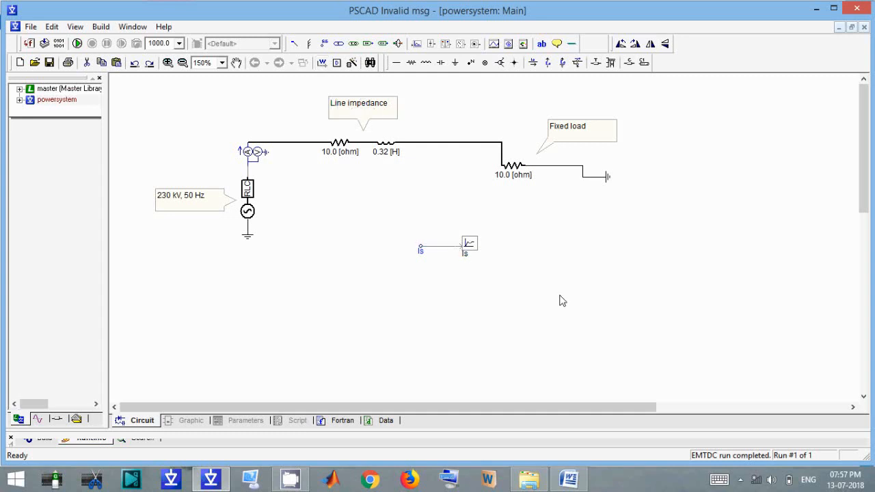
Copy the Is label, wire and output channel, and position the duplicate directly beneath the original.
left_click_drag(498, 281, 350, 209)
key("ctrl+v")
left_click(490, 294)
left_click_drag(518, 315, 417, 270)
left_click_drag(493, 290, 470, 266)
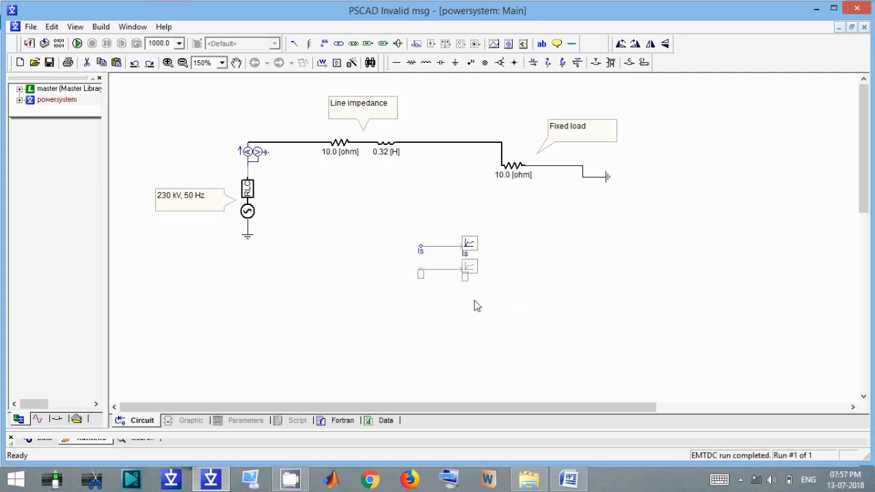
Rename the duplicate's data label and its output channel title to Vs.
double_click(421, 275)
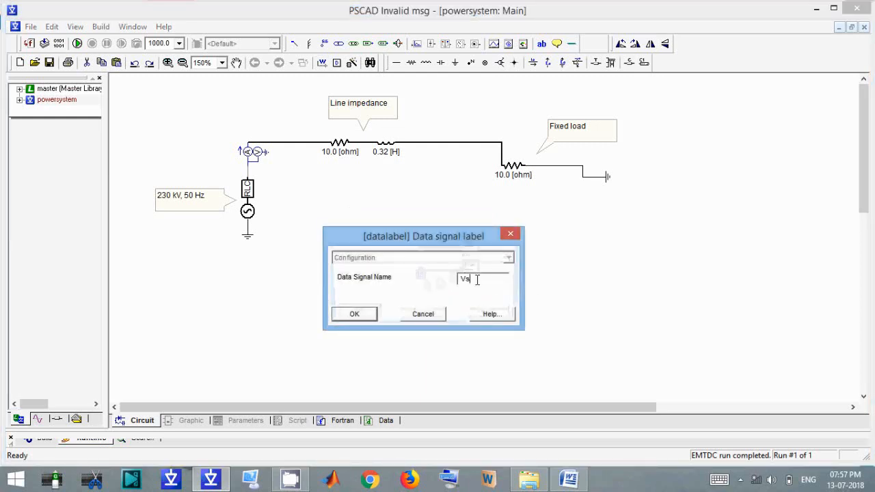
type("Vs")
key("Return")
double_click(464, 268)
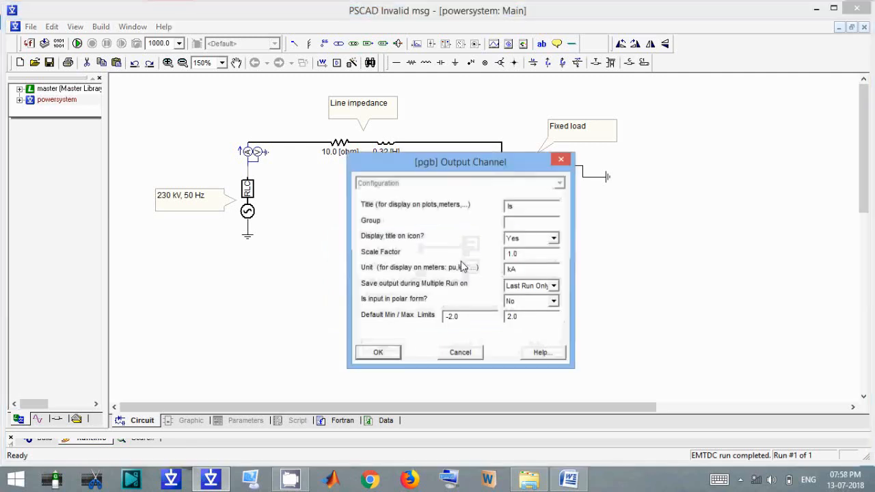
double_click(519, 205)
type("Vs")
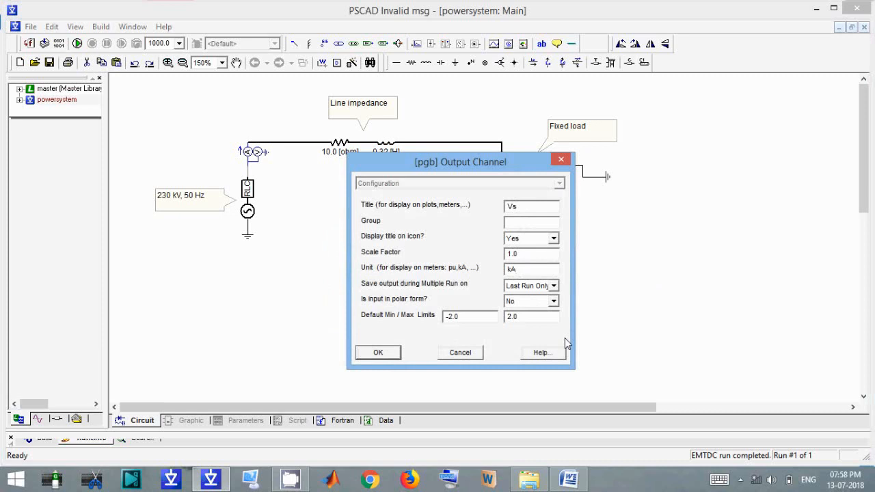
key("Return")
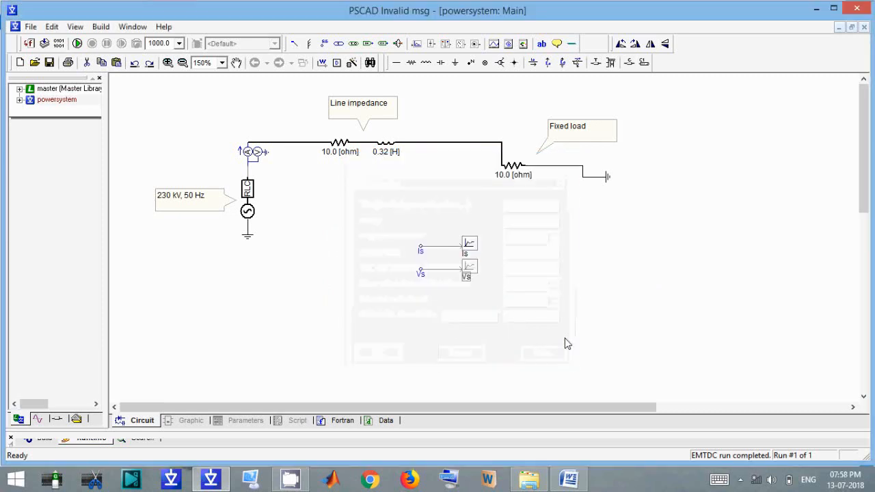
Paste another copy of the Is label and channel beneath the Vs pair and name its data label Ps.
left_click(457, 319)
key("ctrl+v")
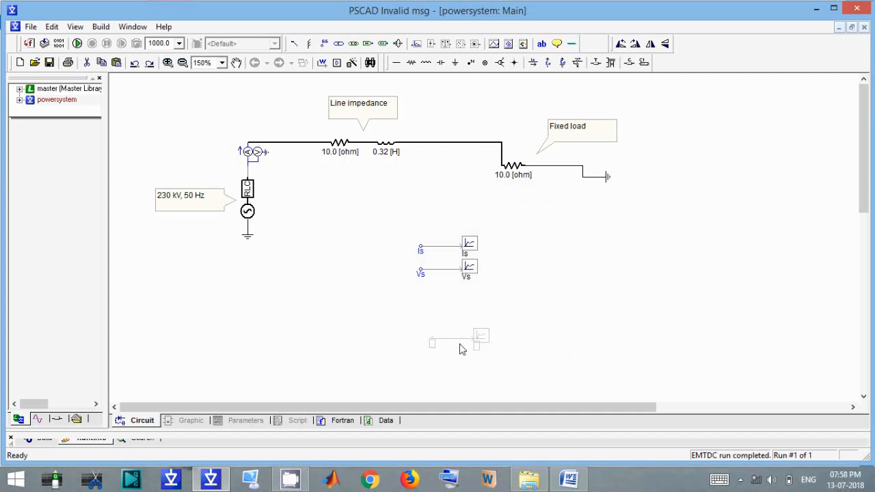
left_click(465, 301)
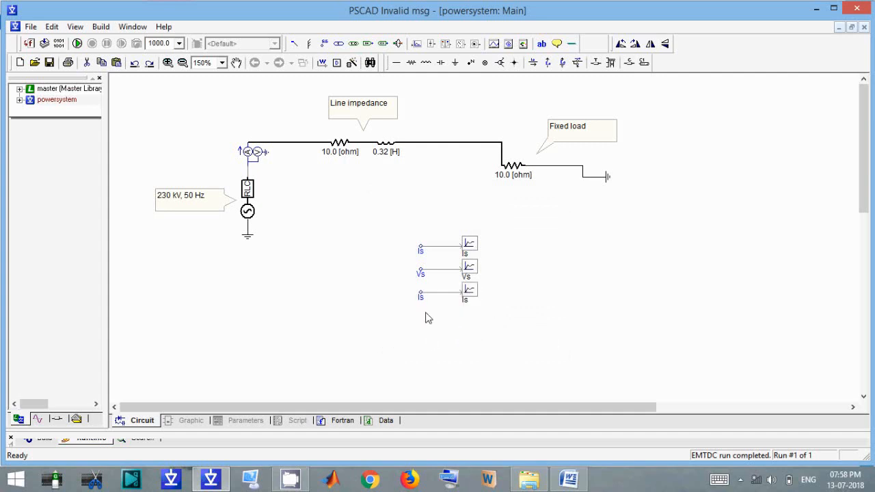
double_click(420, 296)
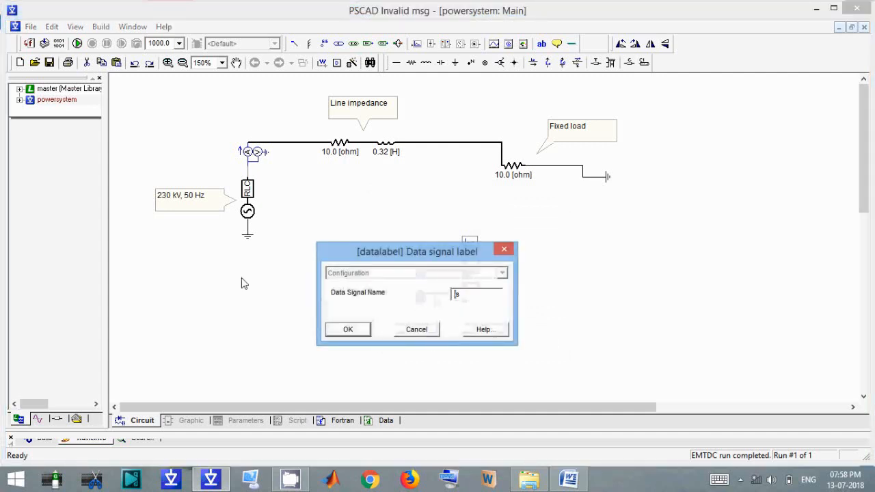
key("Return")
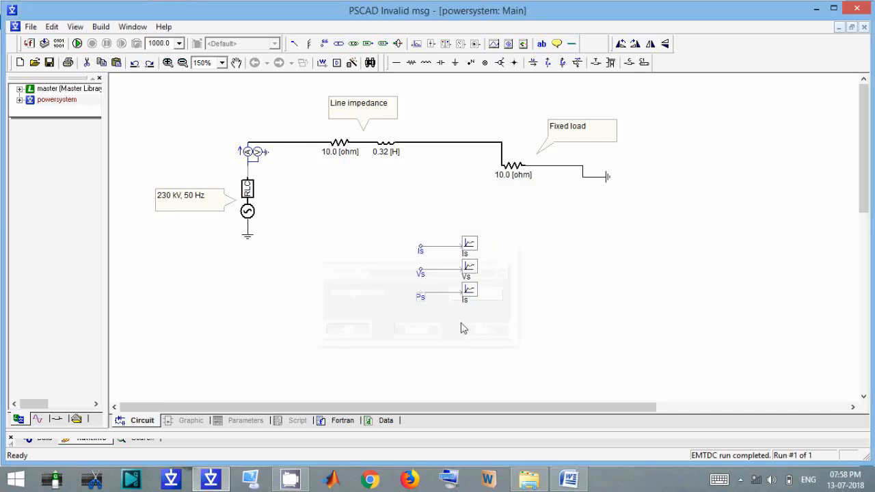
Title the output channel beside the Ps label Ps and replace its kA unit with the power unit.
double_click(470, 290)
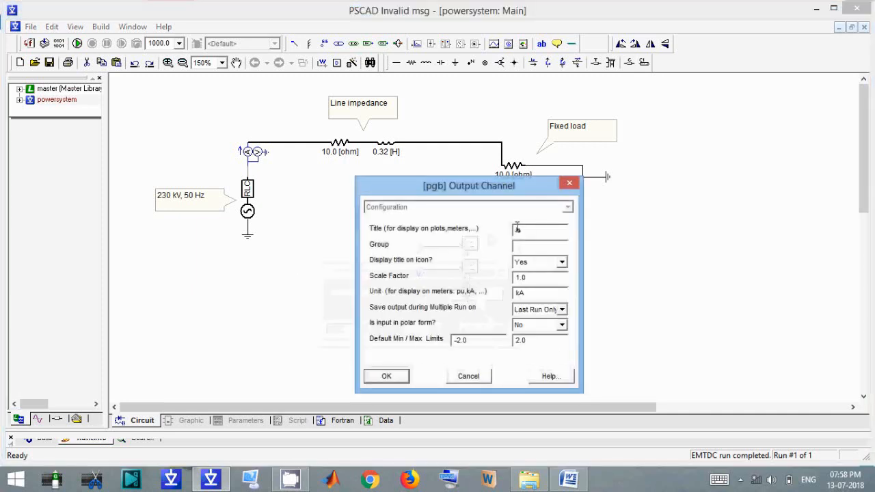
type("P")
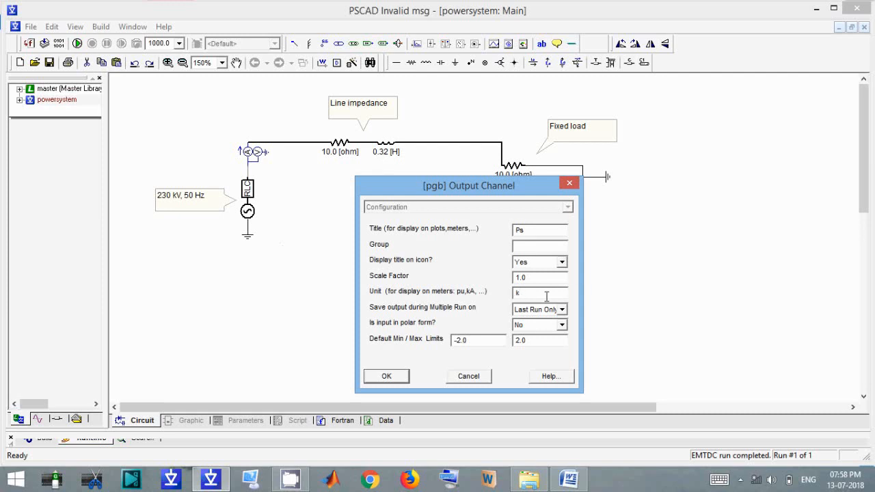
key("Return")
Paste another label and channel pair beneath Ps, and give its output channel the title Qs and unit kVAR.
key("ctrl+v")
left_click_drag(517, 327, 470, 312)
double_click(470, 312)
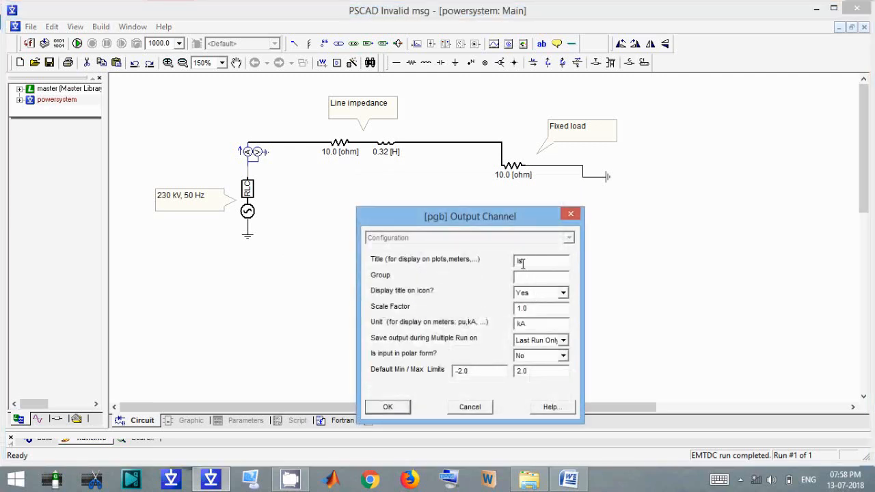
type("Q")
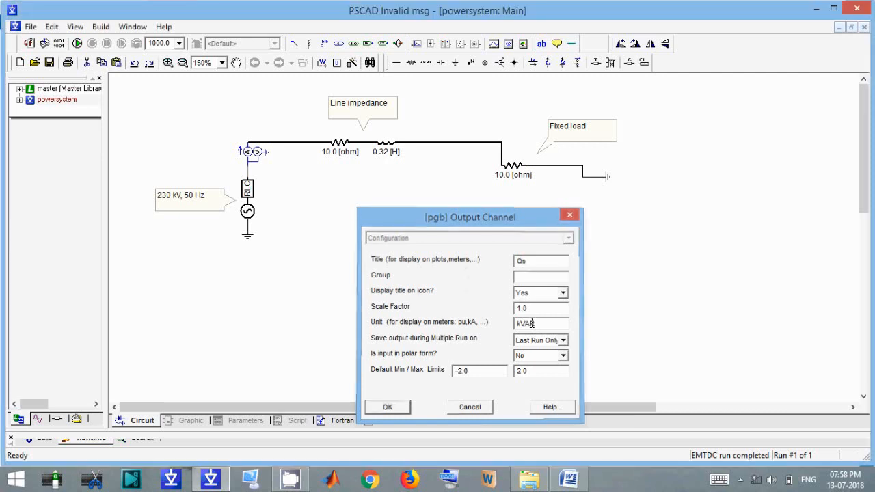
key("Return")
Run the simulation and add an overlay graph showing the Is channel's signal.
left_click(78, 43)
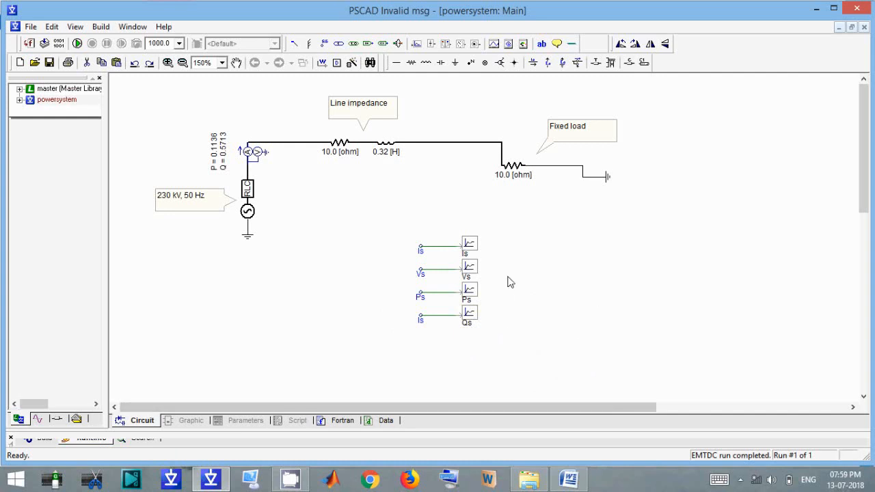
right_click(473, 250)
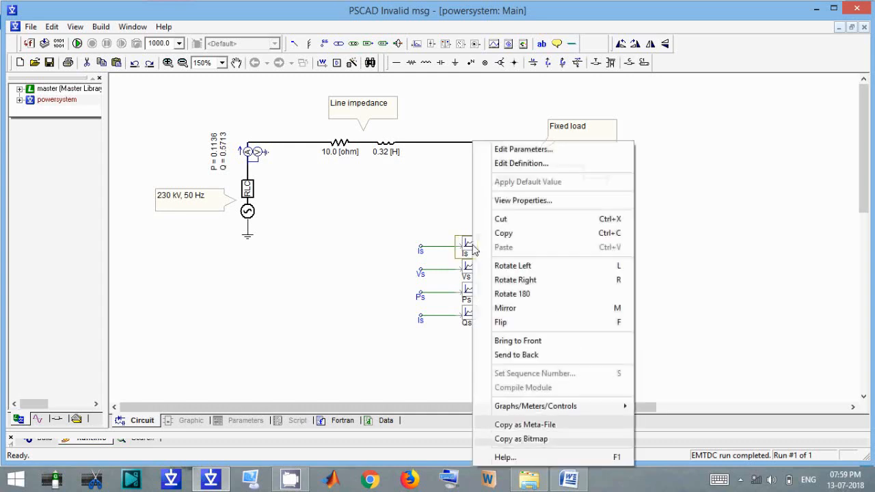
mouse_move(532, 409)
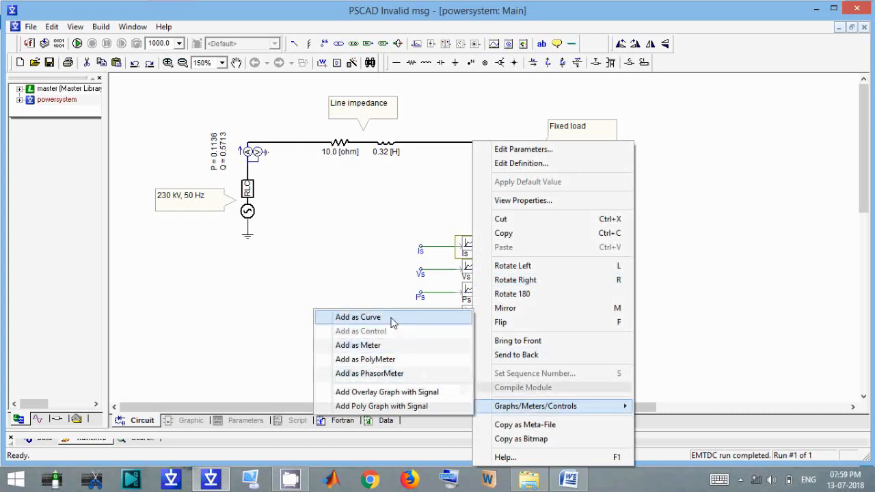
left_click(355, 393)
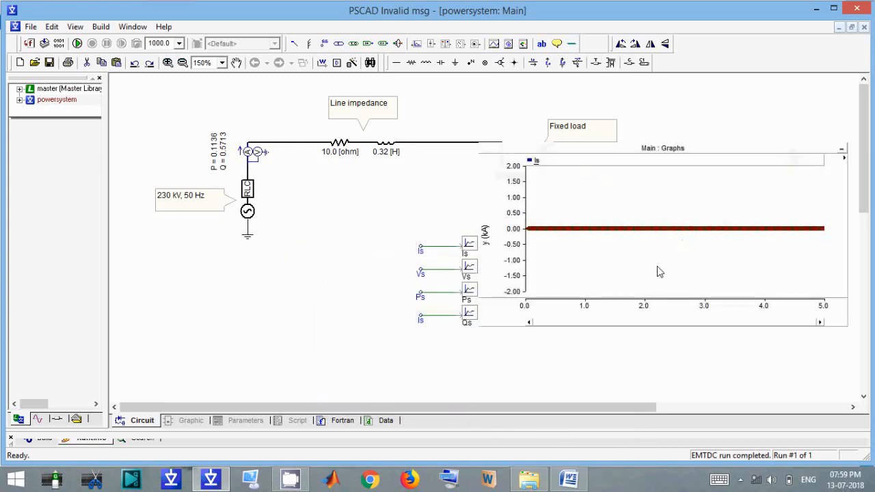
Fit the Is graph's vertical scale and zoom in on a few current cycles between about 1.25 and 1.32 s.
mouse_move(657, 271)
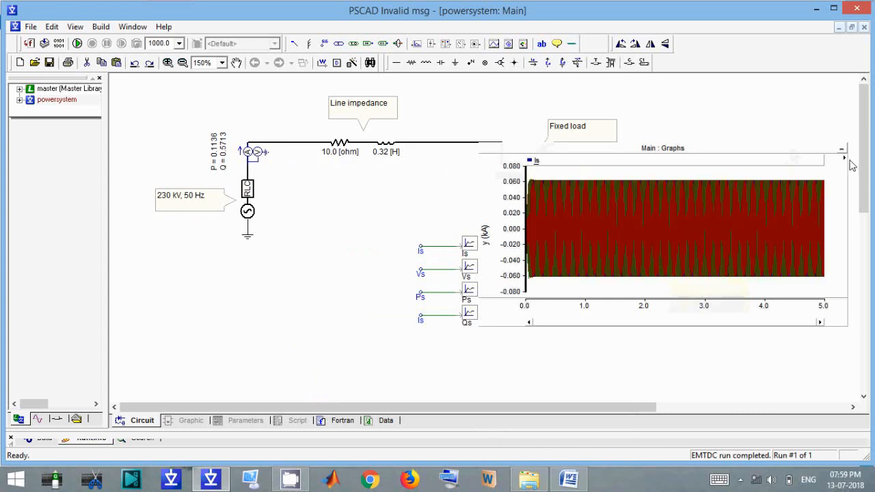
mouse_move(846, 160)
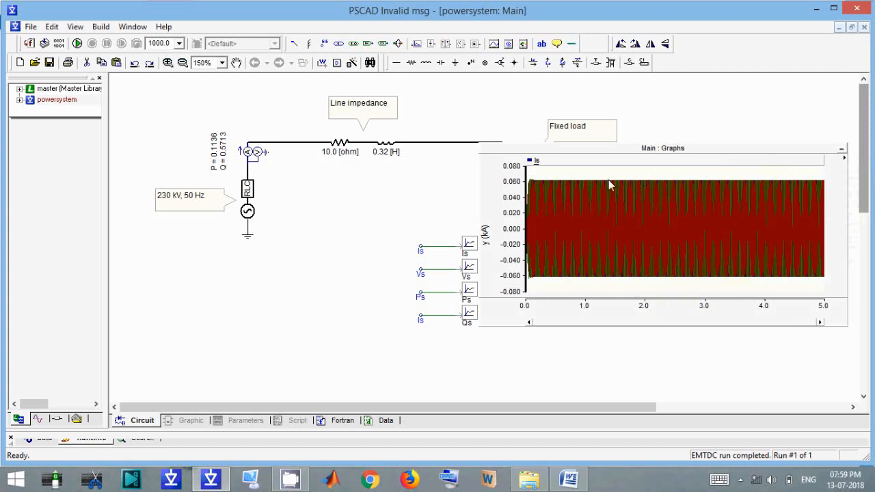
left_click_drag(604, 248, 613, 290)
left_click_drag(582, 177, 655, 295)
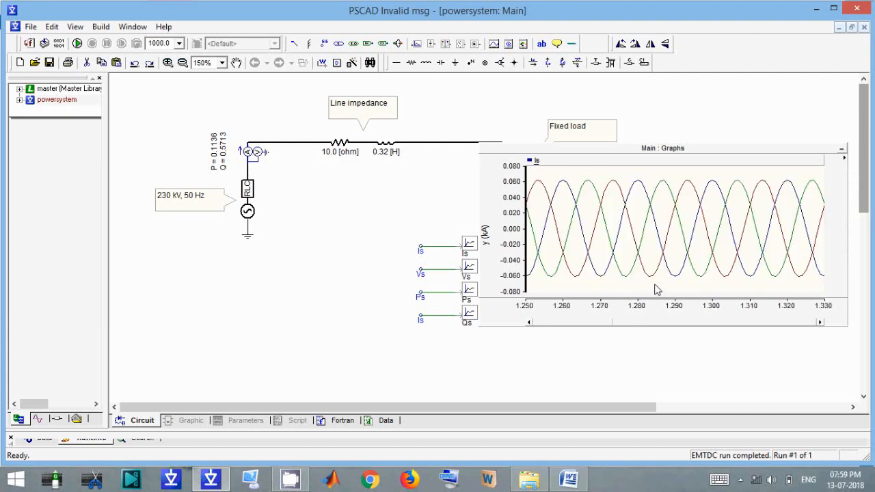
left_click_drag(749, 295, 758, 294)
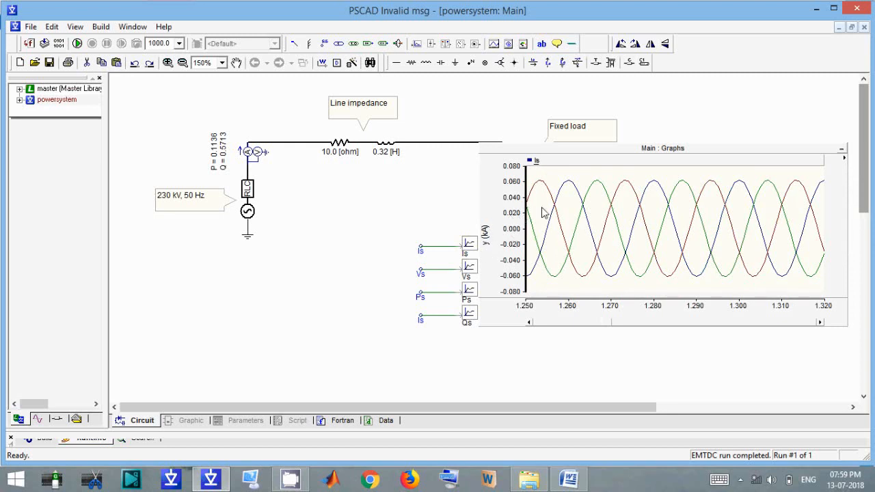
Move the graph frame slightly lower and add a second, empty overlay graph beneath the Is graph.
left_click(664, 150)
key("Delete")
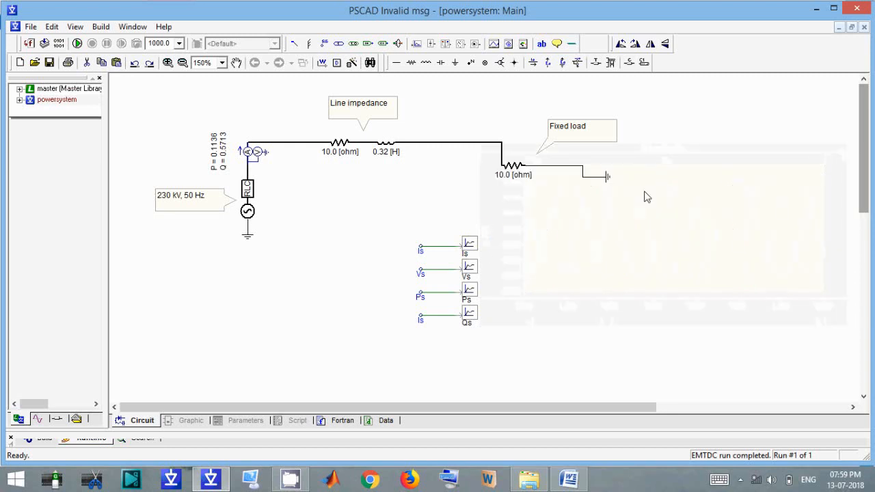
mouse_move(680, 194)
left_mouse_down()
mouse_move(684, 206)
mouse_move(672, 194)
left_mouse_up()
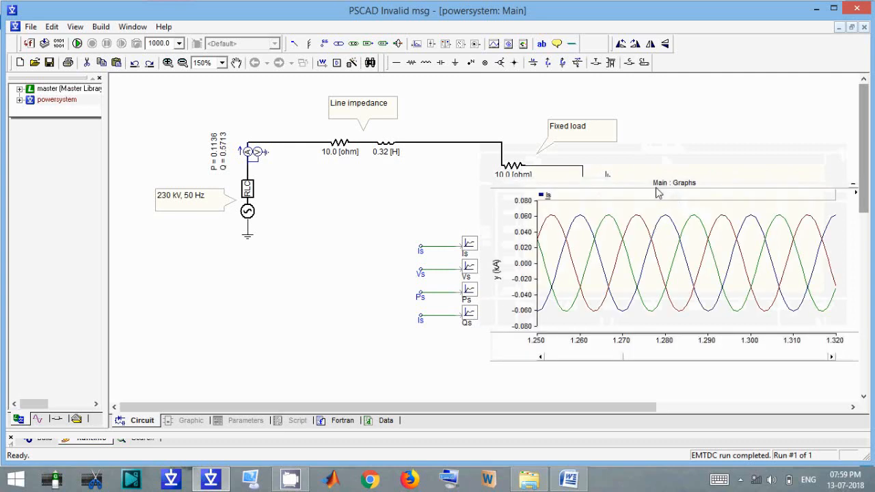
right_click(632, 190)
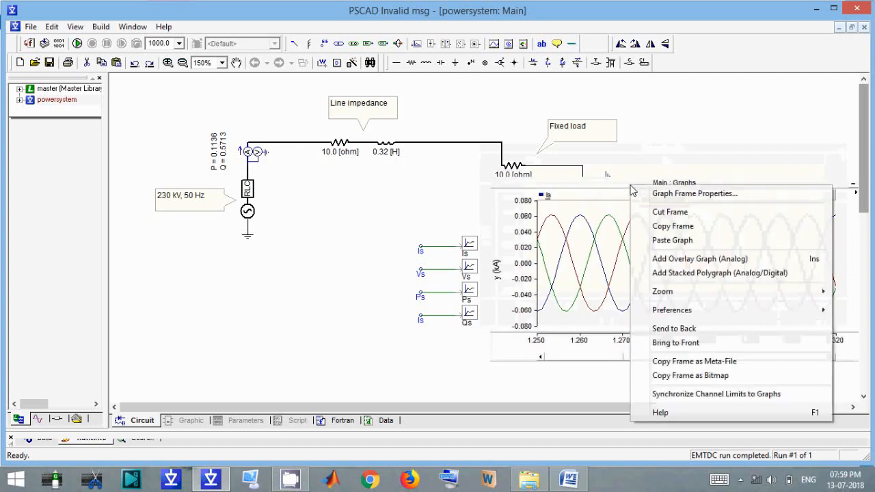
right_click(617, 184)
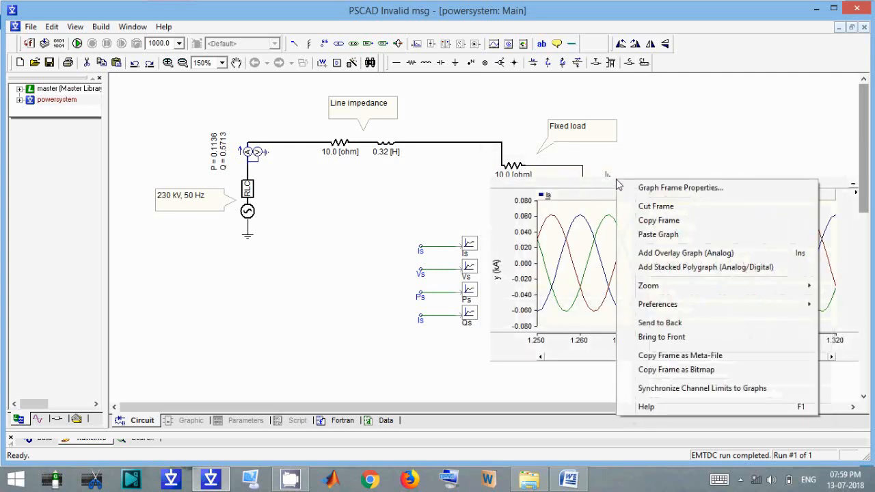
right_click(586, 181)
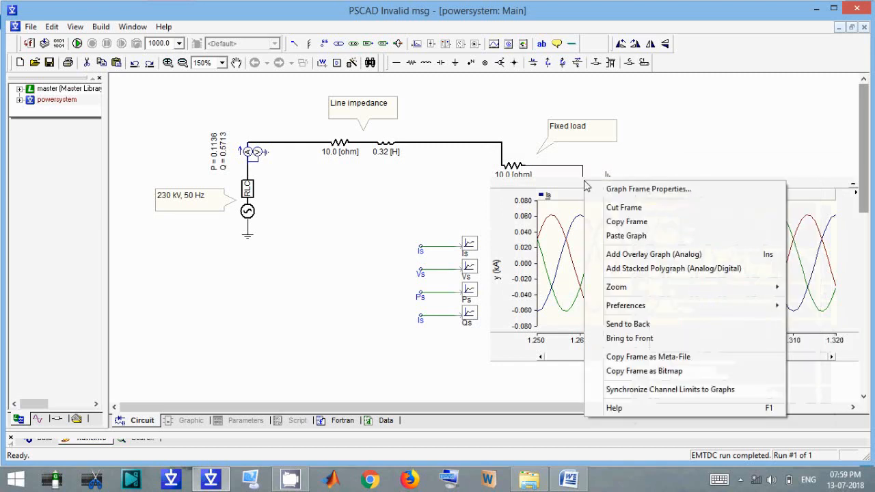
left_click(636, 254)
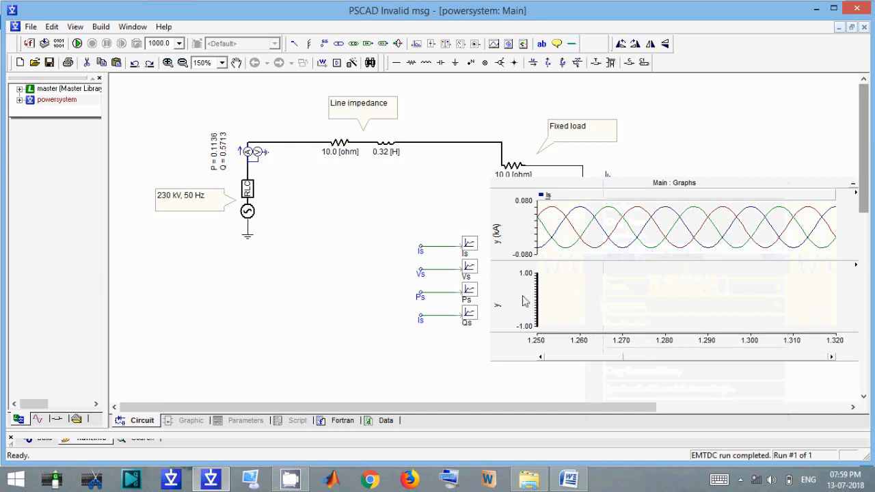
Copy the Vs output channel as a curve and paste it into the empty lower graph.
right_click(470, 269)
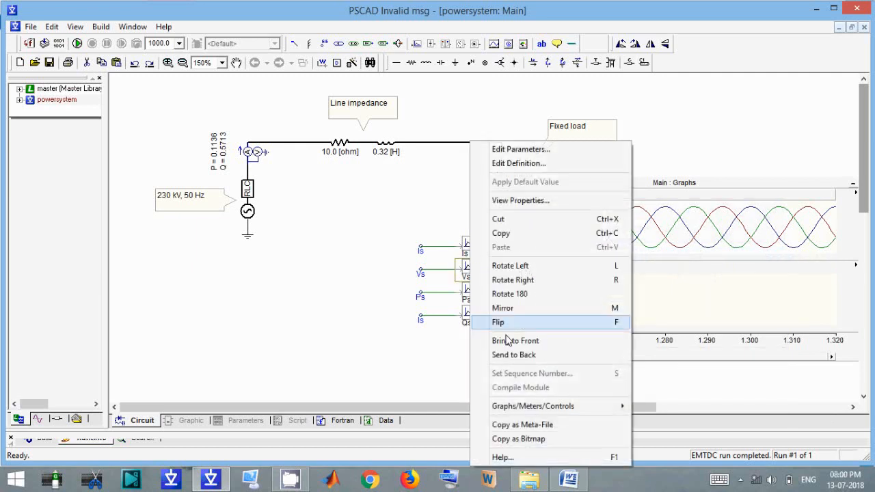
mouse_move(532, 407)
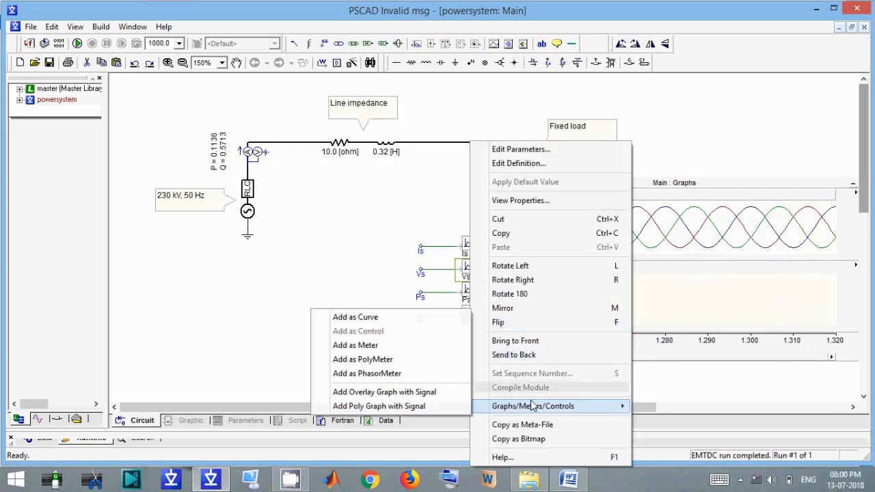
left_click(391, 318)
right_click(641, 303)
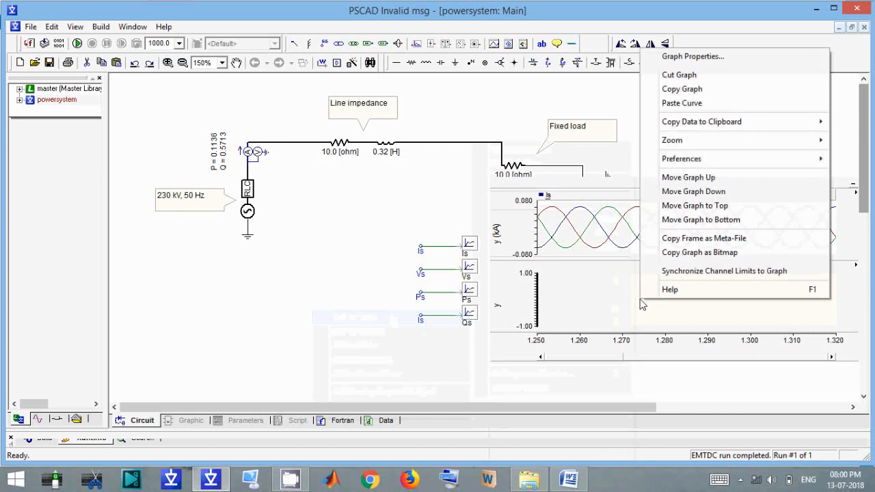
left_click(682, 102)
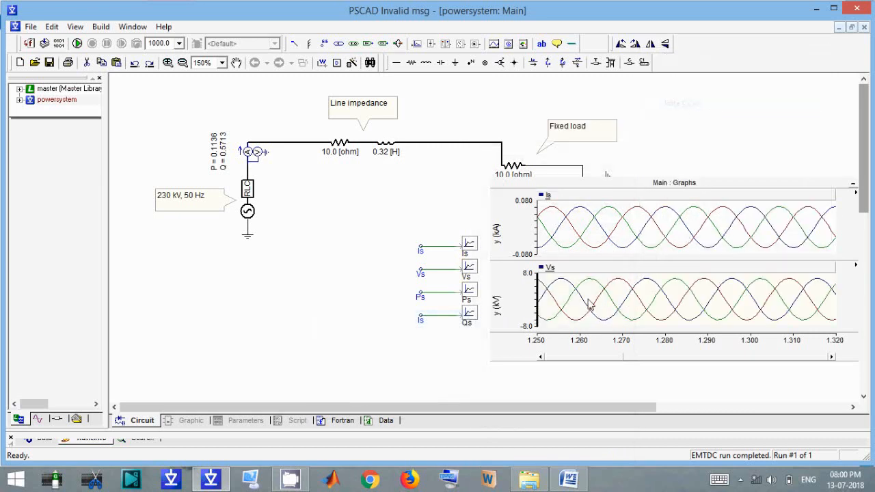
Show the full time range, then zoom in to examine the Vs waveforms between about 1.87 and 1.95 s.
mouse_move(582, 292)
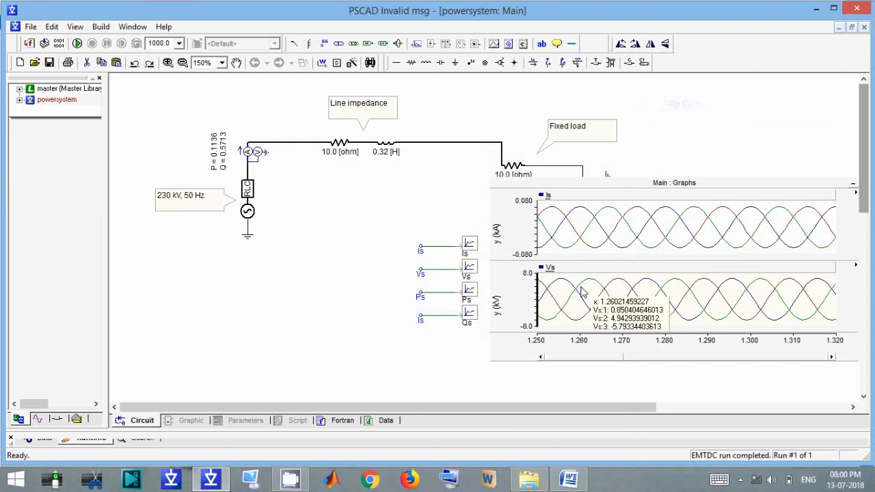
key("x")
left_click_drag(645, 320, 662, 330)
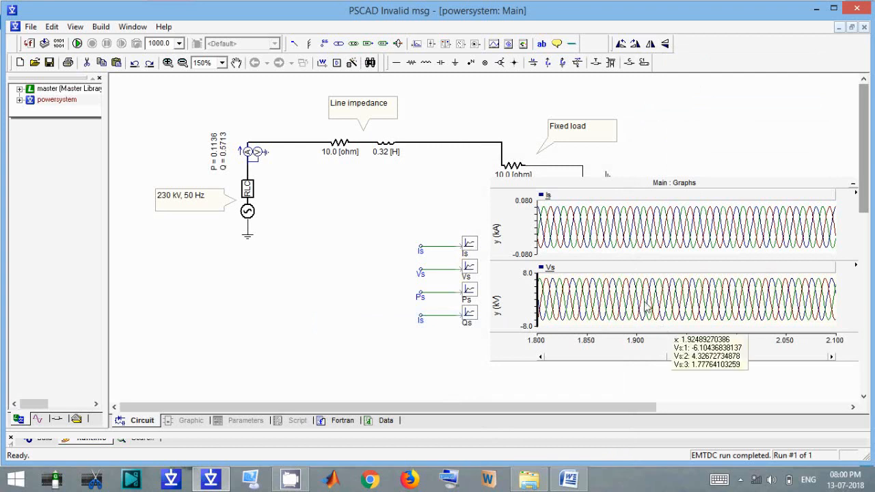
left_click_drag(614, 281, 682, 329)
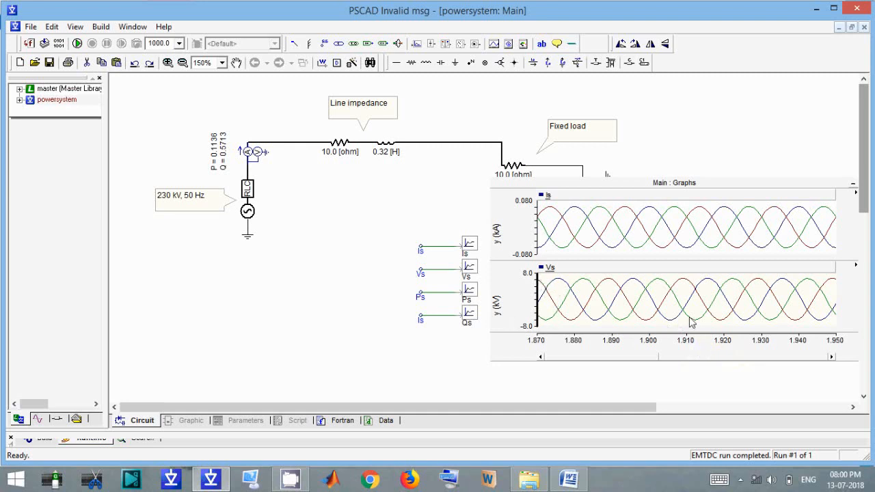
mouse_move(691, 323)
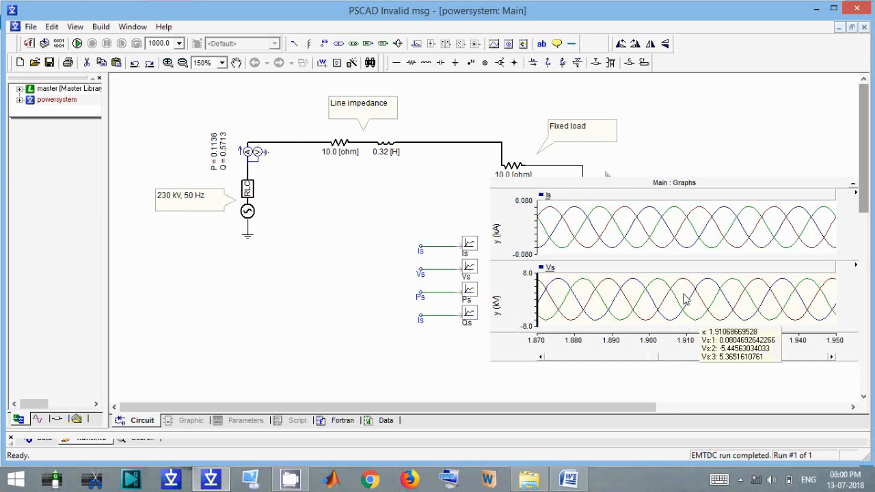
Move the graph frame up to the upper edge of the circuit page, clear of the space below.
mouse_move(665, 296)
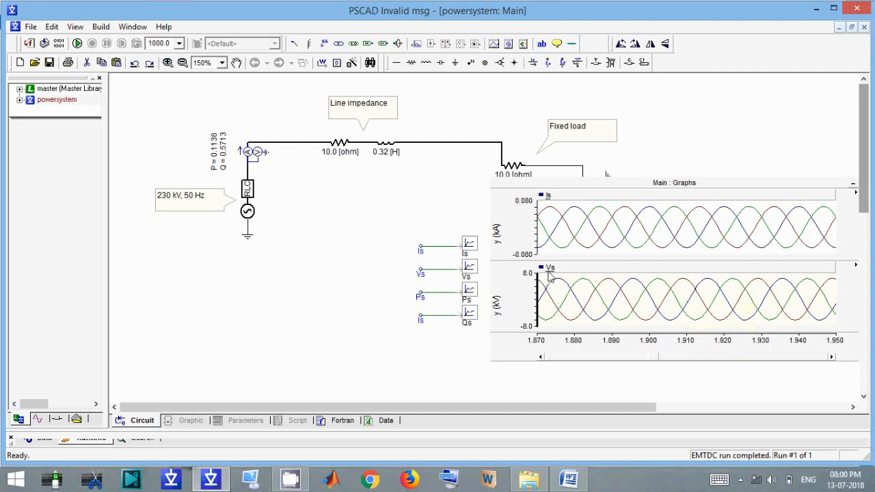
left_click_drag(658, 192, 639, 180)
left_click_drag(662, 117, 658, 90)
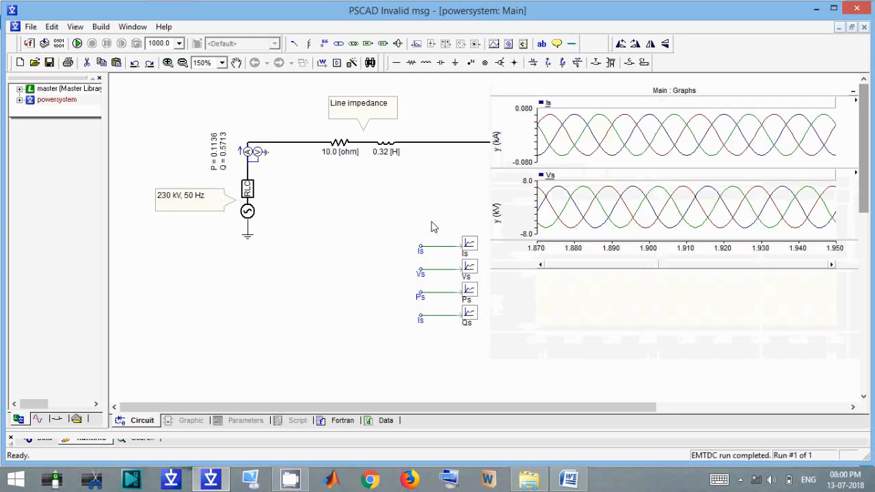
Set the three-phase voltage source's impedance type to Ideal (R=0).
double_click(247, 205)
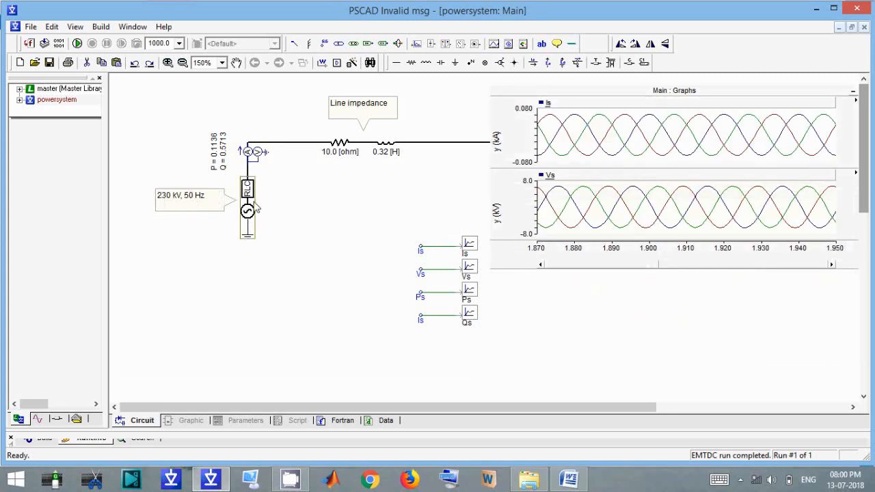
key("Down")
key("Down")
key("Up")
key("Up")
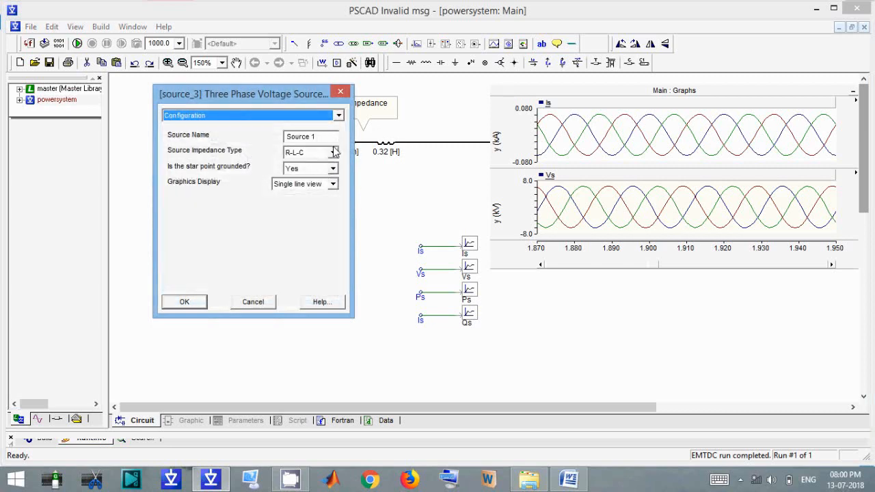
left_click(335, 152)
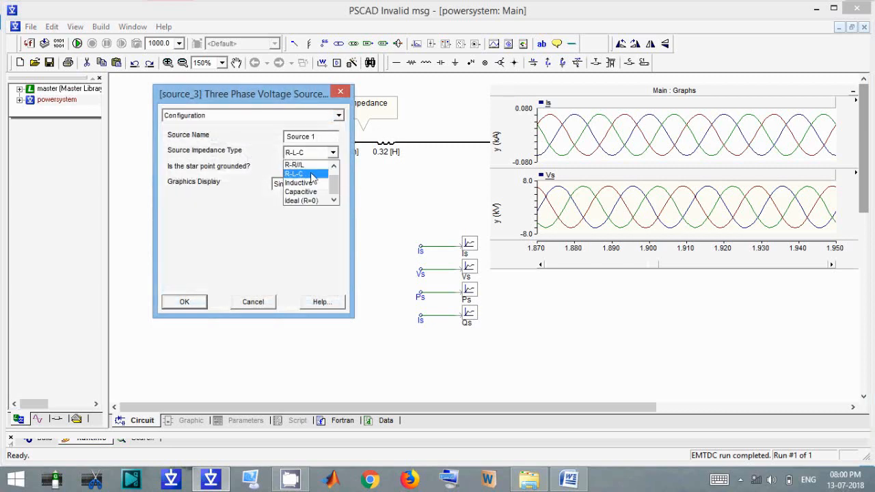
left_click(317, 201)
left_click(184, 301)
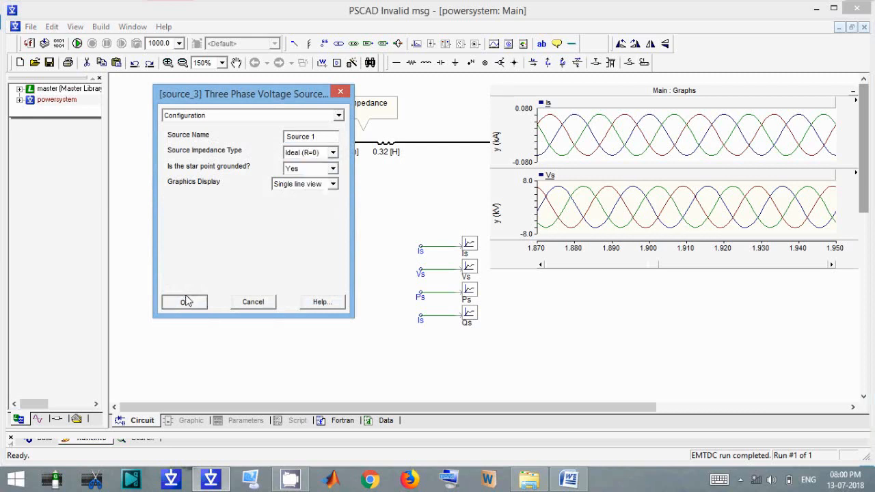
Rerun the simulation and rescale the graphs to inspect the Is and Vs curves from about 1.70 to 2.00 s.
left_click(77, 44)
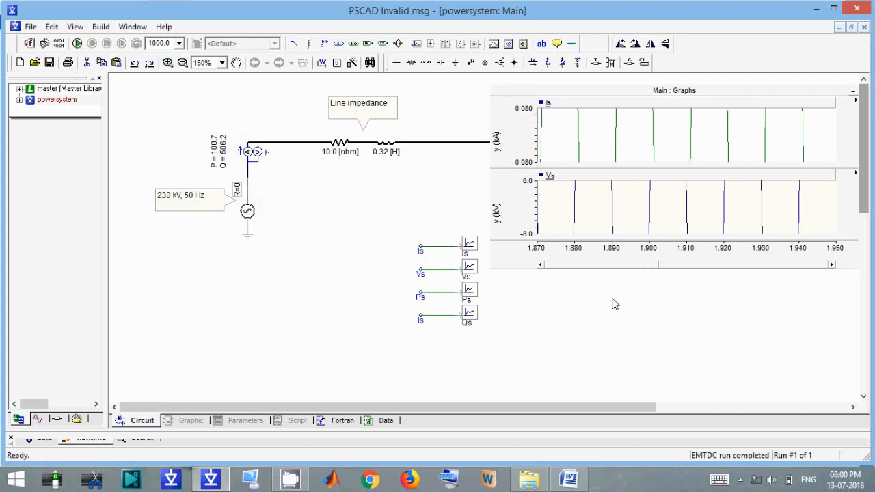
left_click(604, 193)
key("r")
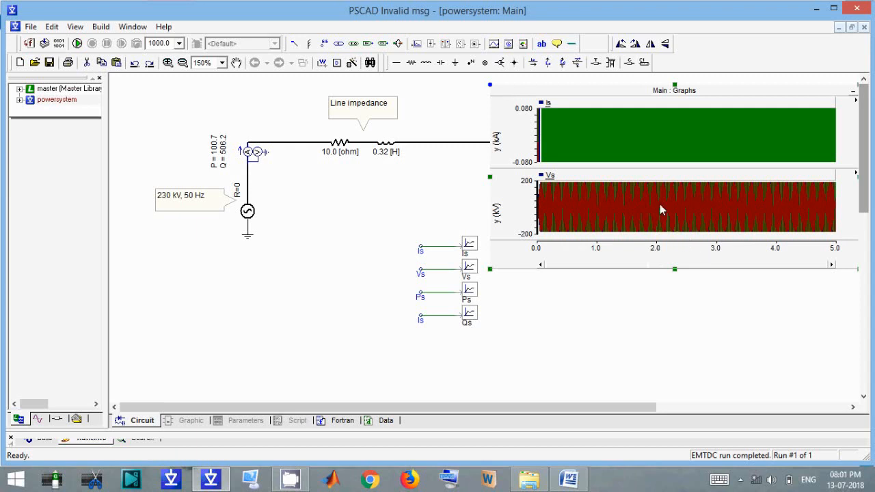
left_click_drag(638, 181, 657, 253)
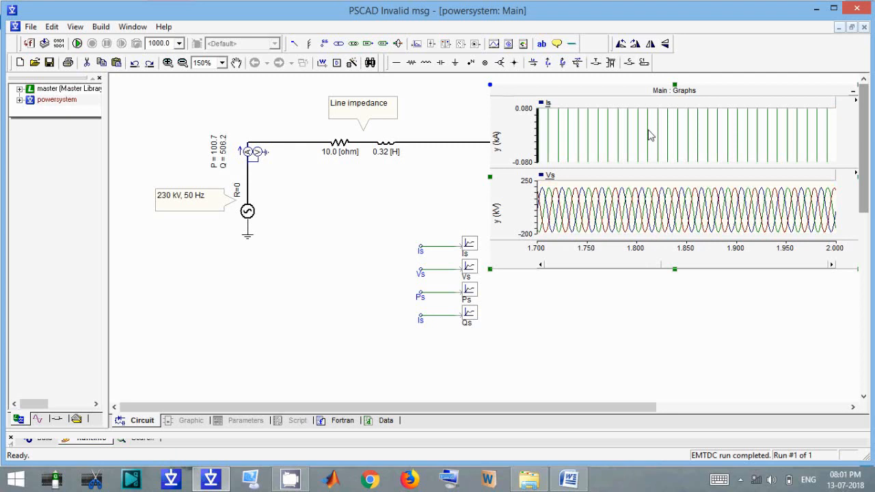
Reset the graphs to the full time range, then zoom in to examine the Is and Vs curves from about 1.81 to 1.87 s.
key("r")
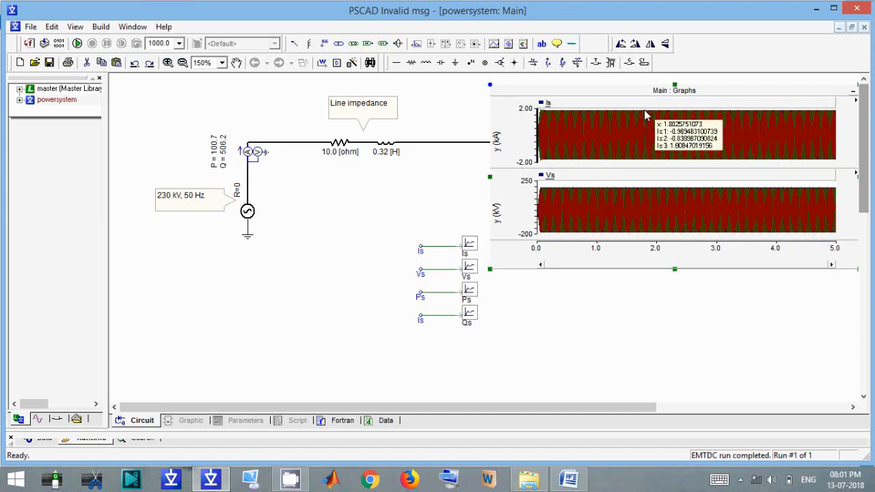
left_click_drag(663, 151, 654, 168)
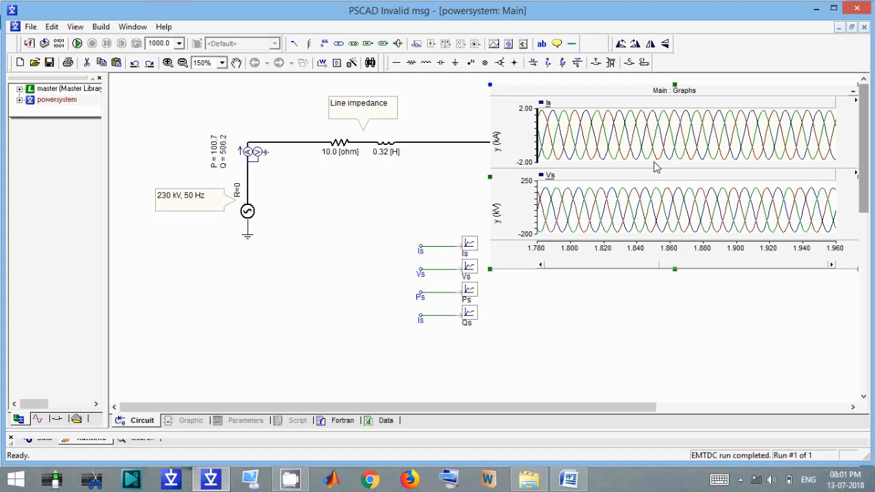
mouse_move(602, 212)
left_click_drag(589, 186, 679, 238)
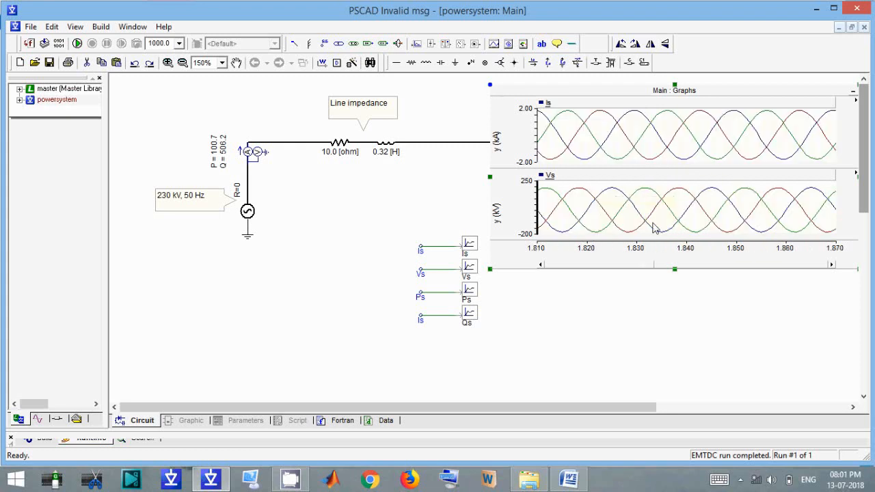
mouse_move(609, 209)
Add two more overlay graphs to the graph frame and stretch the frame downward to fit all four.
right_click(620, 96)
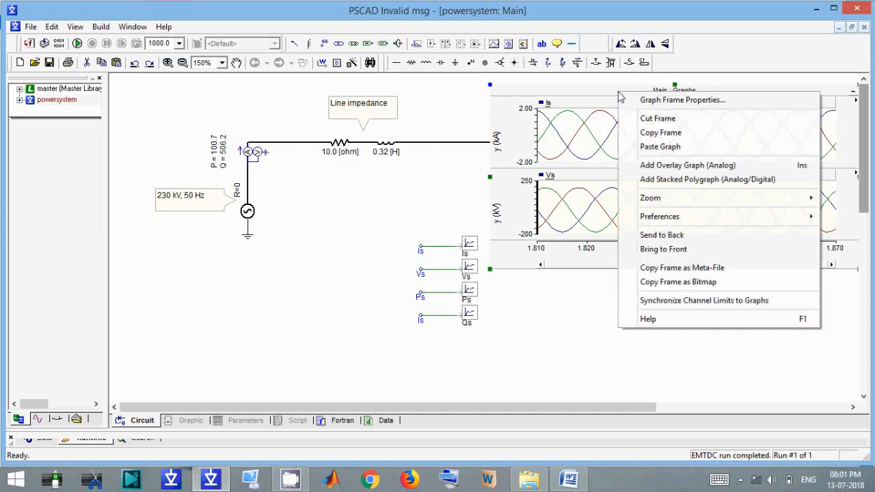
left_click(677, 170)
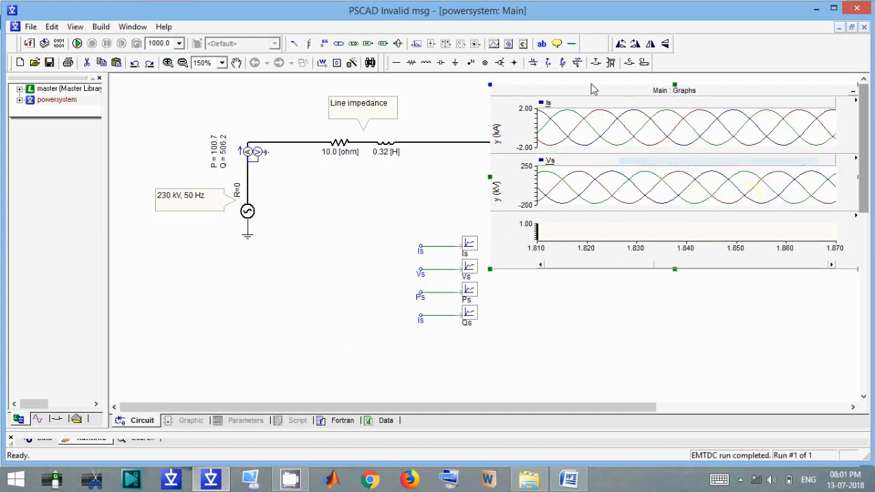
right_click(594, 89)
left_click(649, 164)
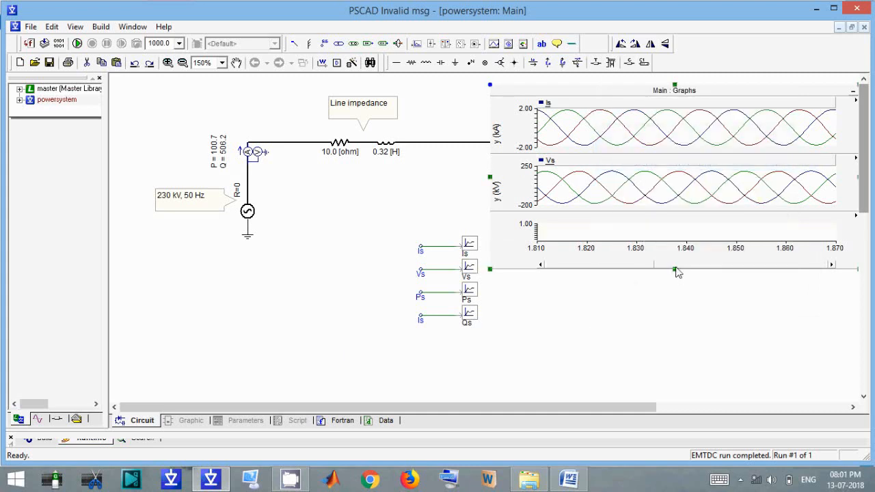
left_click_drag(675, 272, 679, 396)
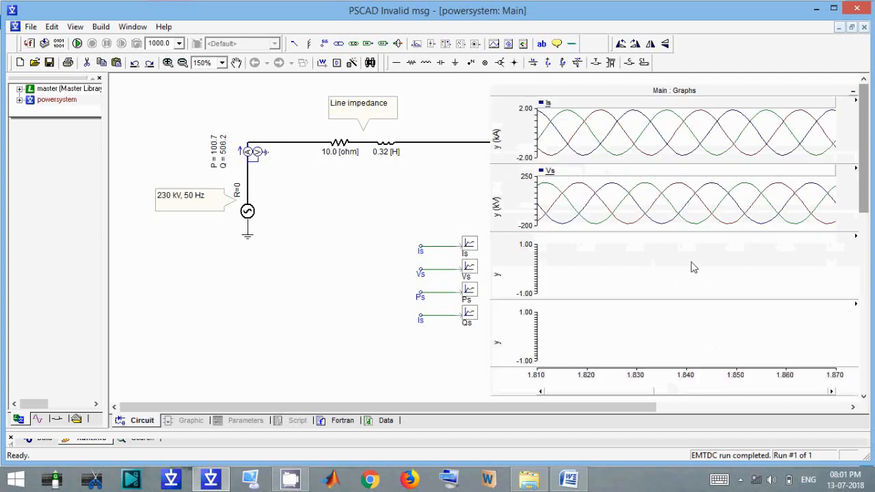
Add the Ps output channel as a curve in the third graph.
right_click(466, 294)
mouse_move(552, 409)
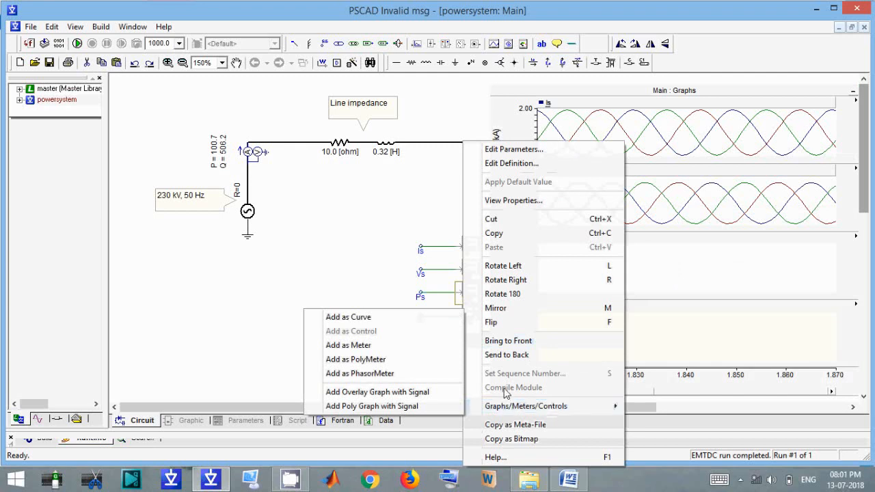
right_click(614, 275)
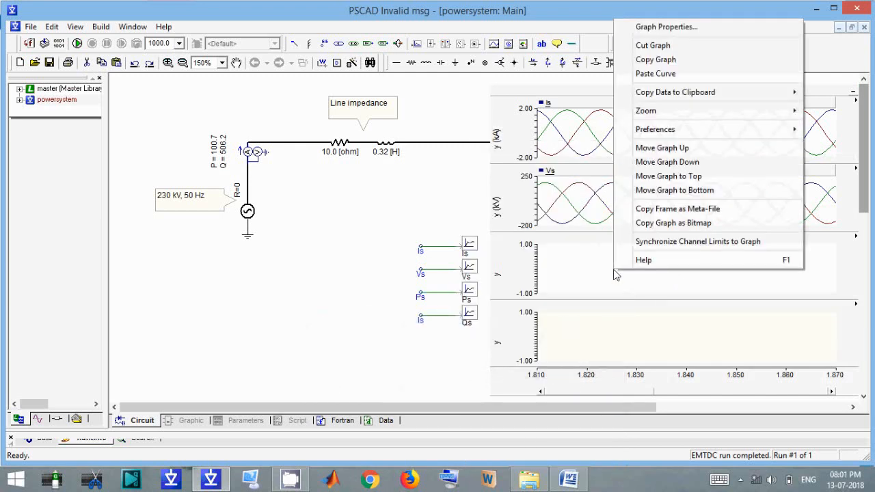
left_click(650, 73)
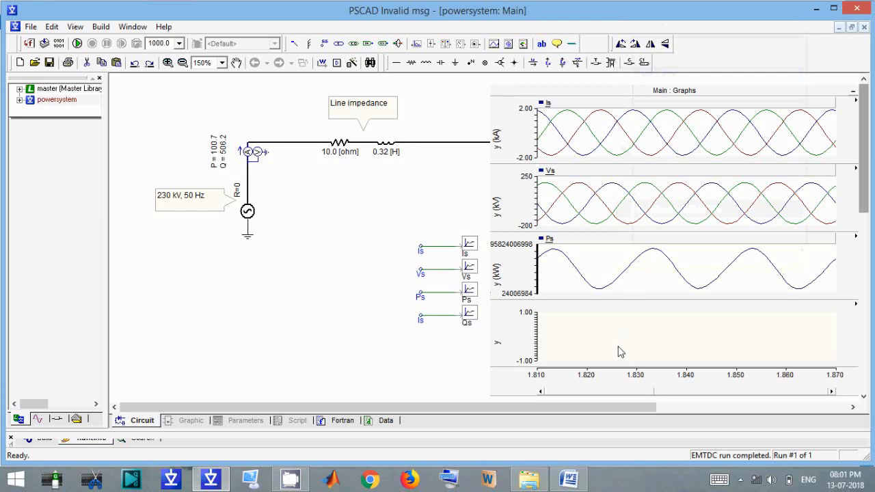
Add the Qs output channel as a curve in the fourth graph.
mouse_move(621, 353)
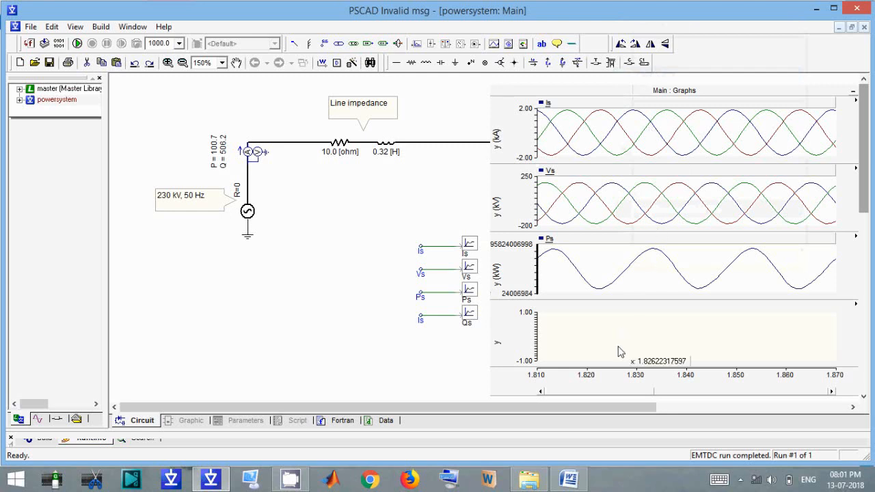
left_click(472, 314)
right_click(475, 316)
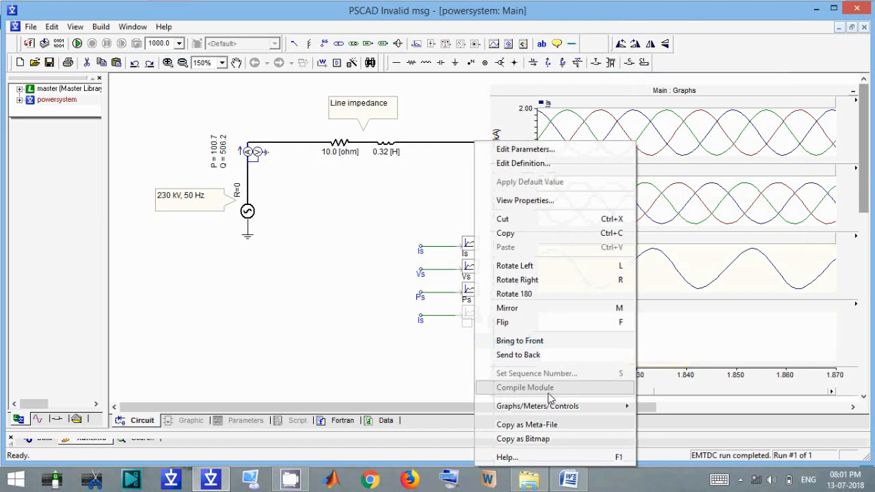
mouse_move(558, 410)
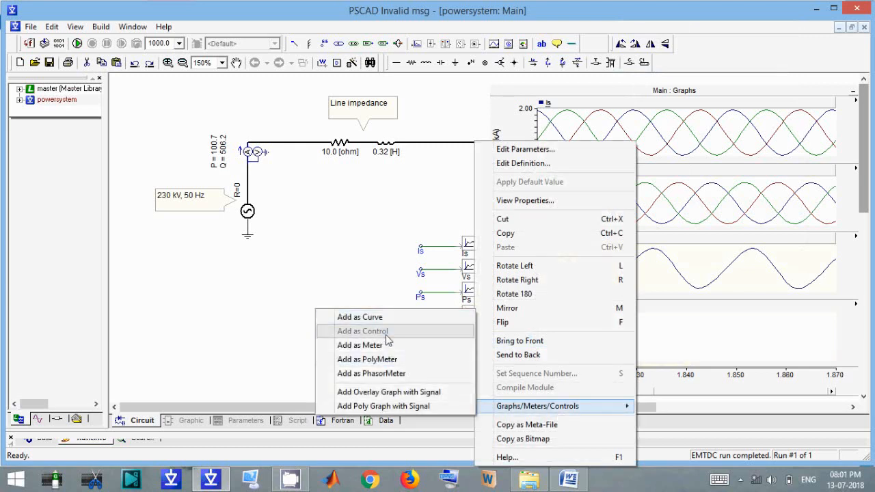
left_click(360, 318)
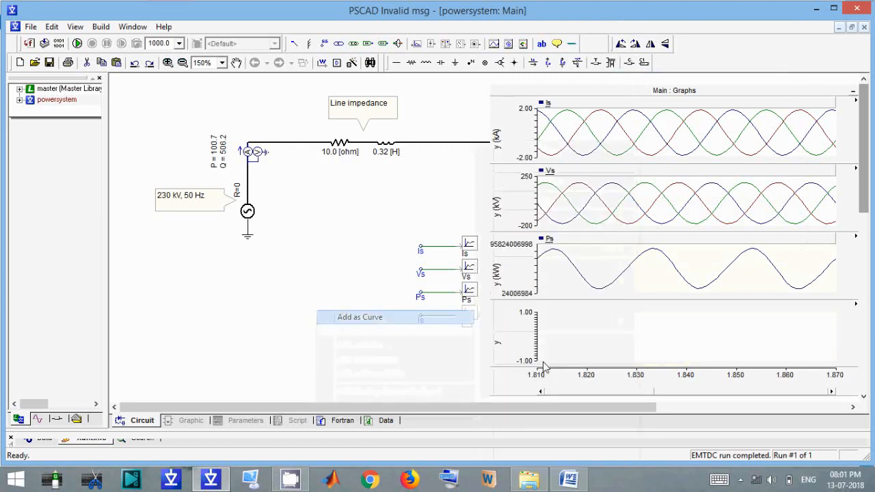
right_click(650, 335)
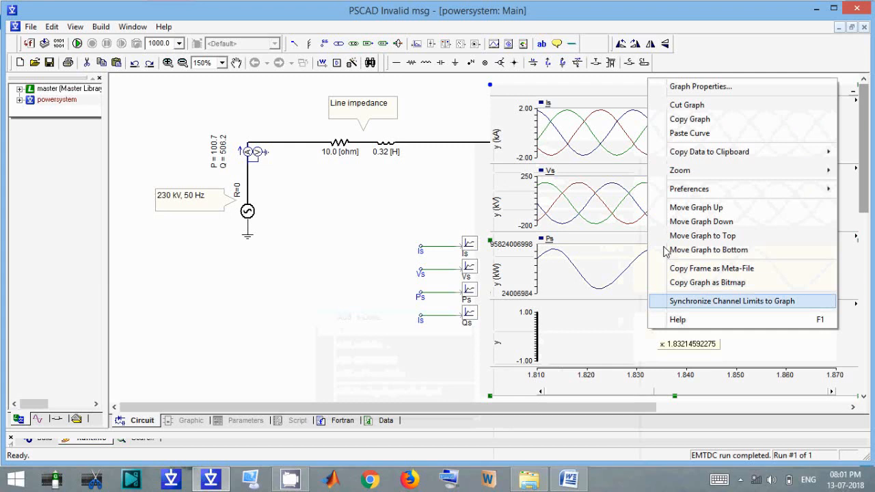
left_click(691, 131)
mouse_move(698, 273)
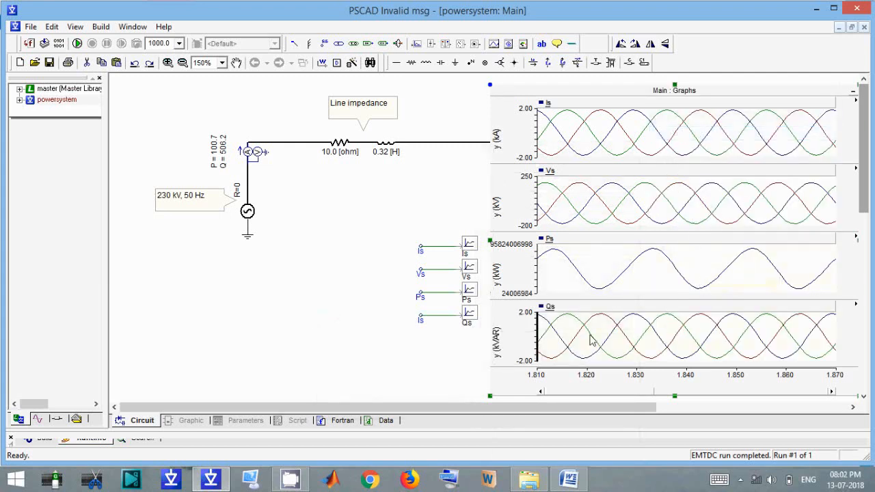
Set the data signal name of the label feeding the Qs channel to Qs and rerun the simulation.
double_click(422, 320)
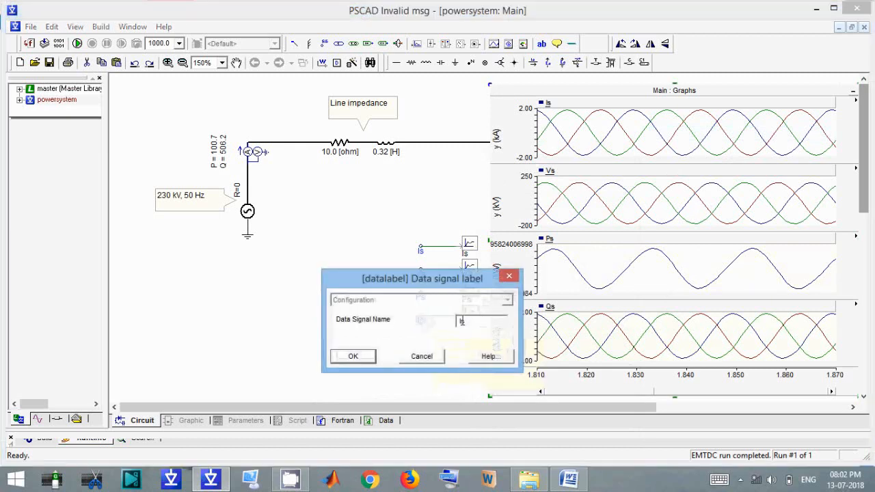
type("Qs")
left_click(366, 361)
left_click(78, 43)
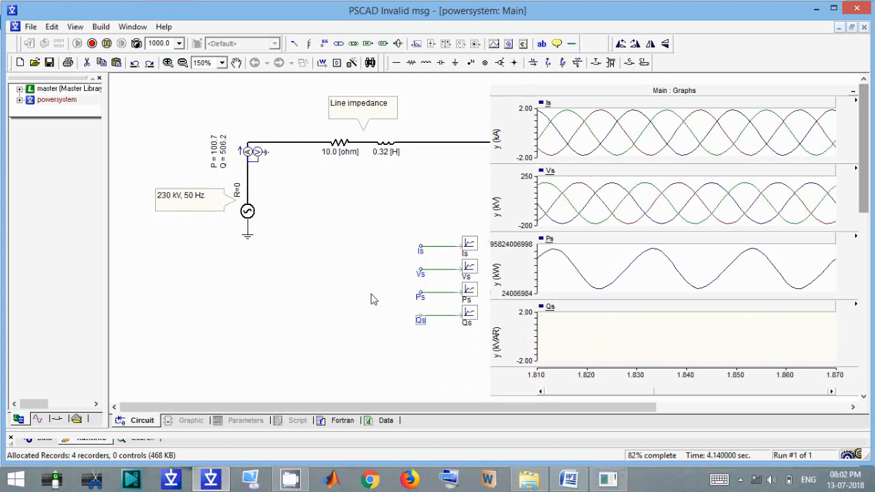
Rescale all four graphs to their full extents to inspect the Is, Vs, Ps and Qs curves.
left_click(854, 105)
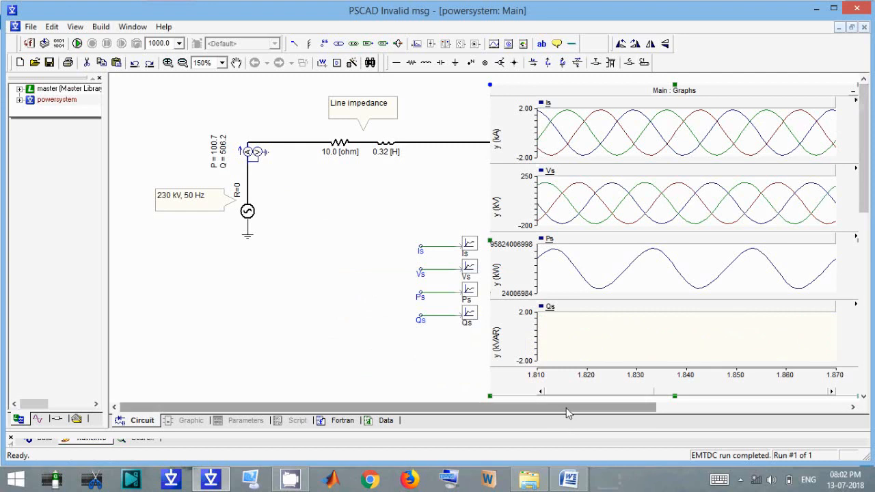
left_click_drag(568, 408, 619, 409)
mouse_move(792, 102)
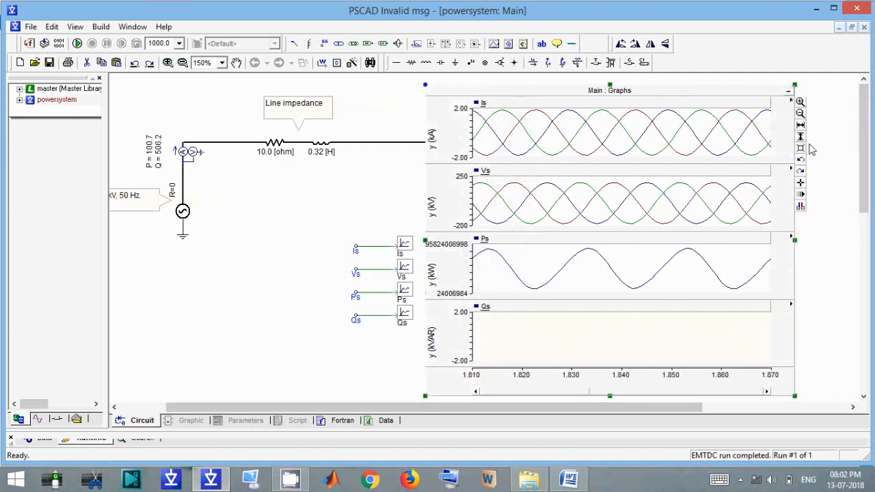
left_click(801, 149)
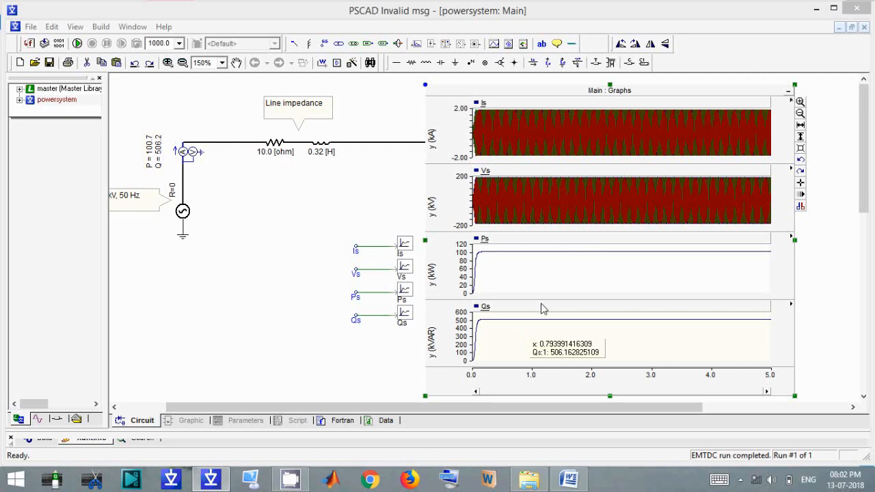
Move the graph frame sideways on the circuit page to uncover the Fixed load note and resistor.
key("Delete")
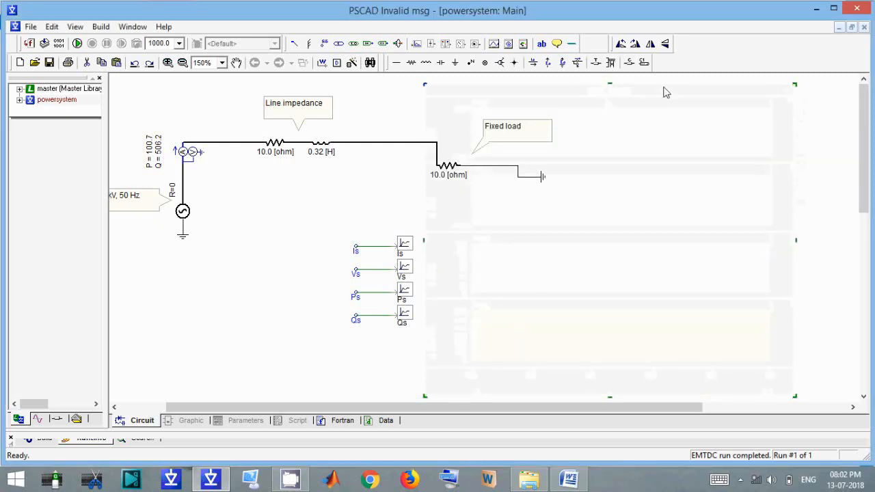
key("ctrl+z")
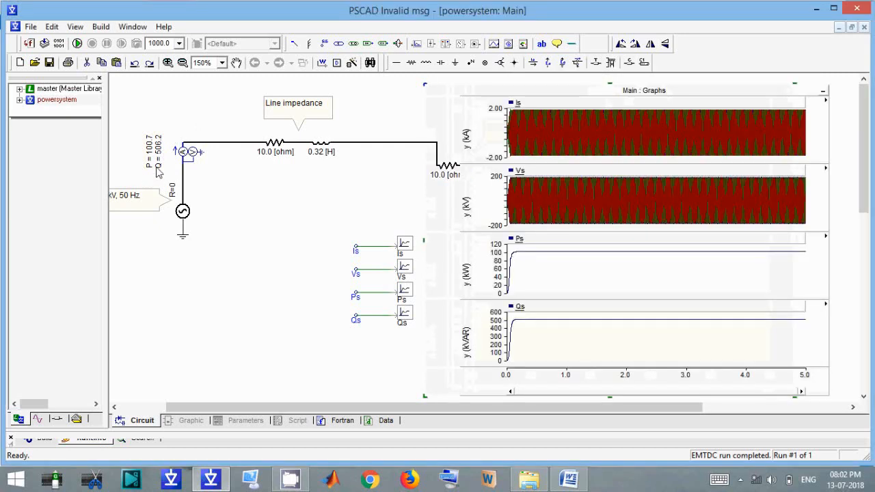
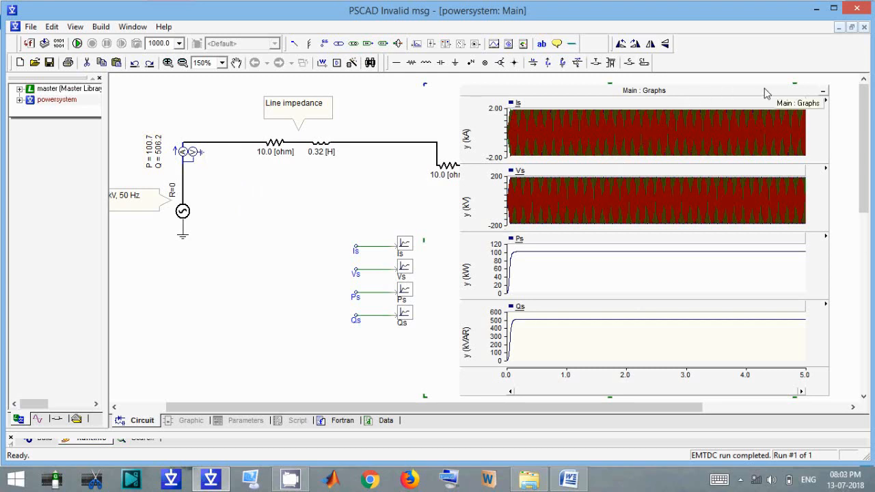
left_click_drag(771, 96, 837, 104)
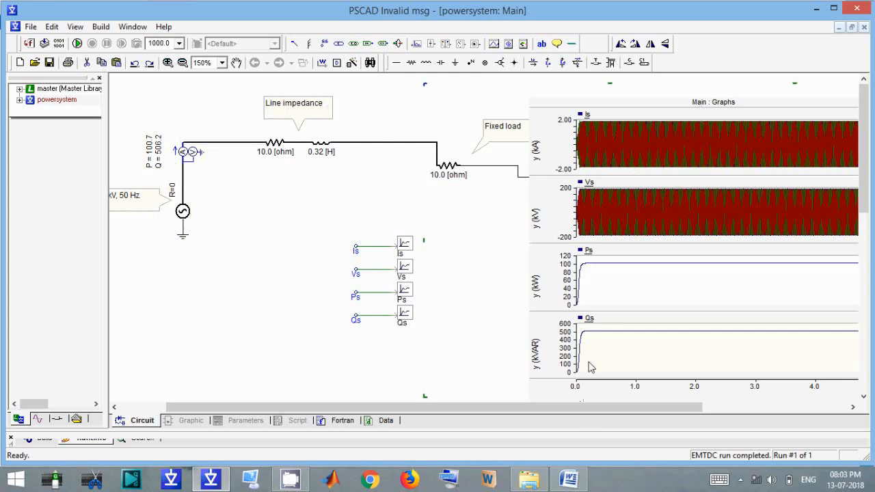
Switch to the Word tutorial outline and review the items on plotting current, voltage and power and on using a variable load.
left_click(569, 480)
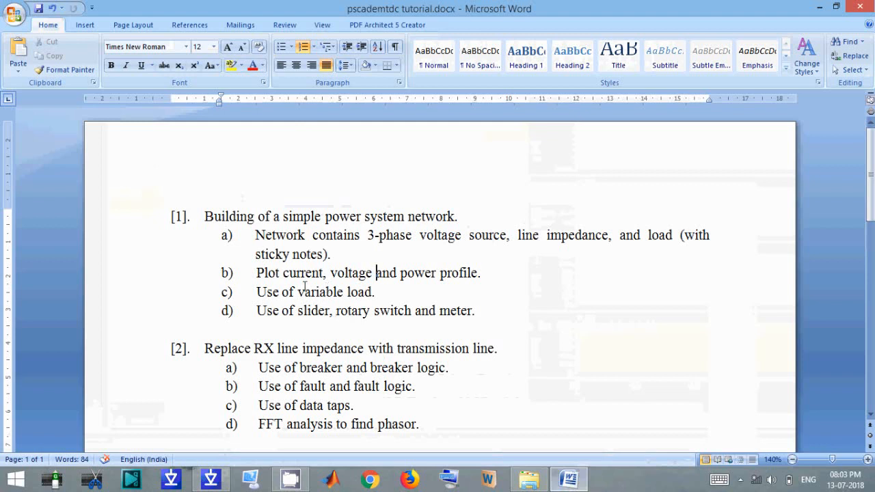
left_click_drag(491, 273, 262, 272)
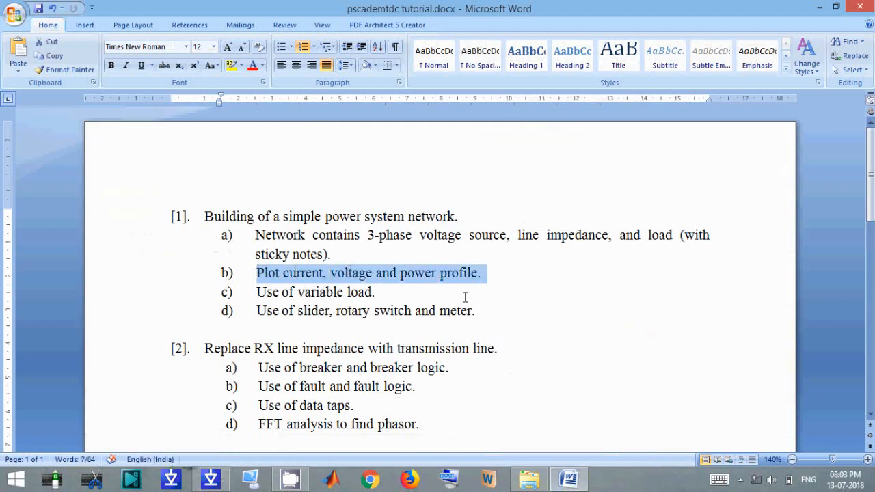
left_click(433, 287)
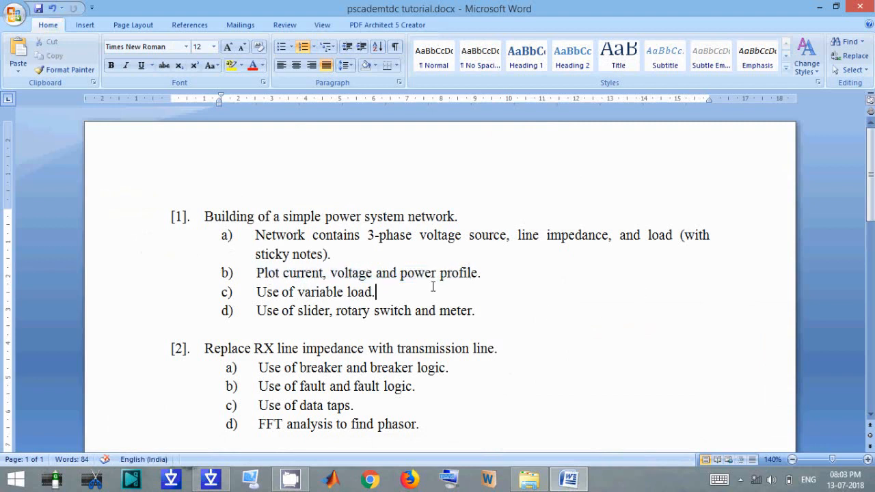
left_click_drag(385, 292, 260, 288)
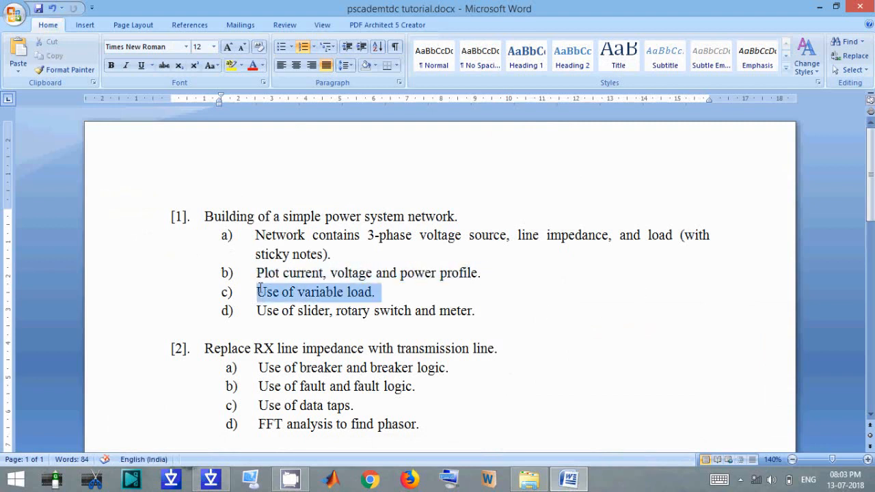
Return to PSCAD and move the graph frame down below the fixed load branch.
left_click(569, 483)
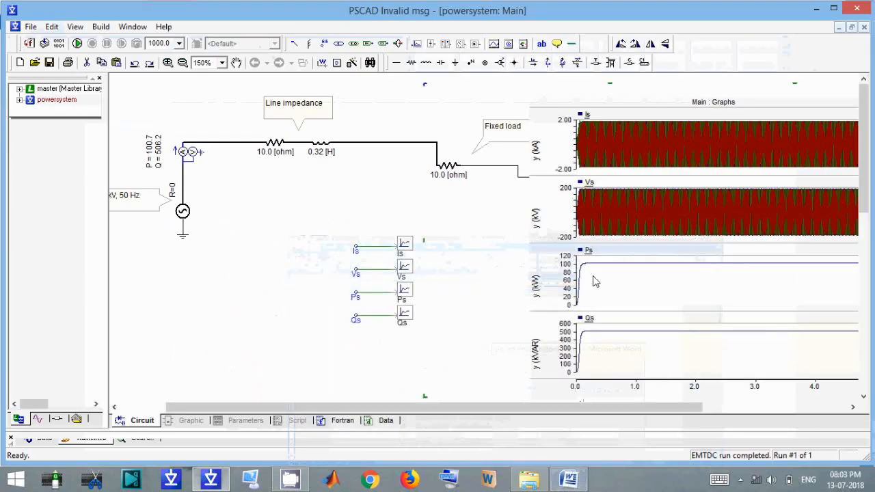
left_click_drag(639, 112, 650, 203)
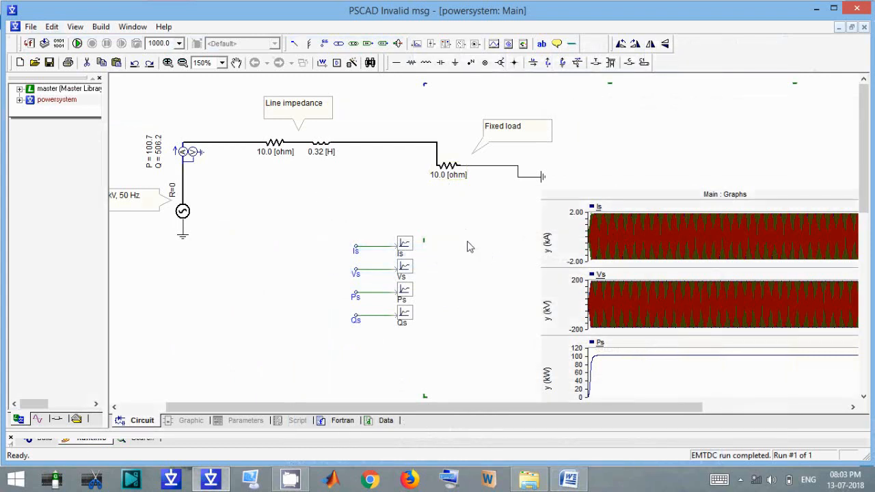
Copy the variable resistor from the master library's Passive page and return to the powersystem circuit.
double_click(52, 90)
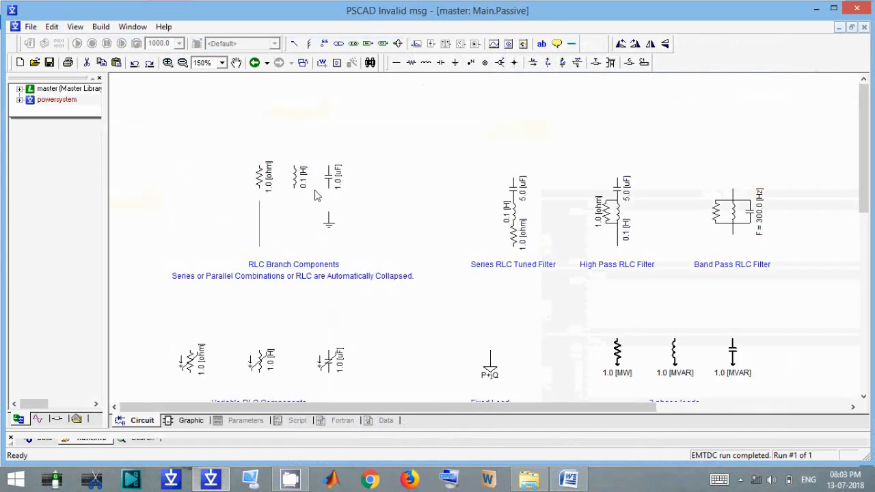
scroll(435, 130, "down", 3)
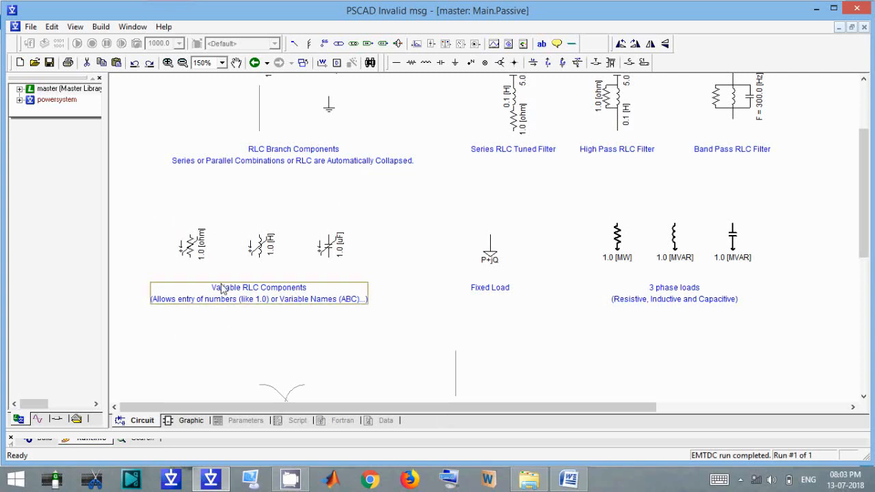
right_click(197, 253)
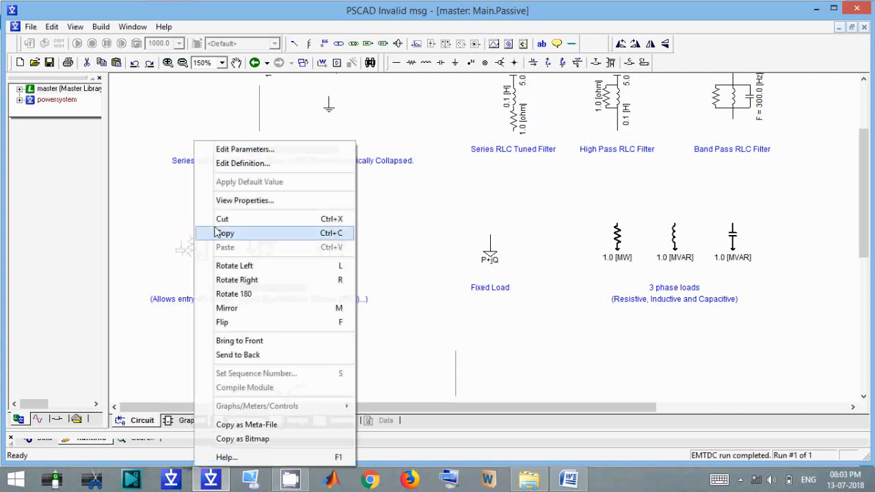
left_click(225, 234)
double_click(65, 100)
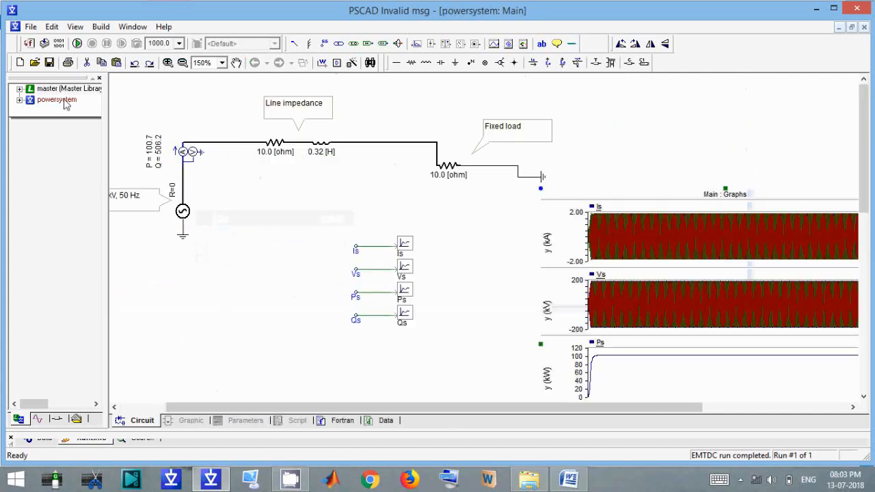
Paste the variable resistor onto the circuit page and delete the fixed 10 ohm load resistor from the load branch.
right_click(350, 187)
left_click(385, 211)
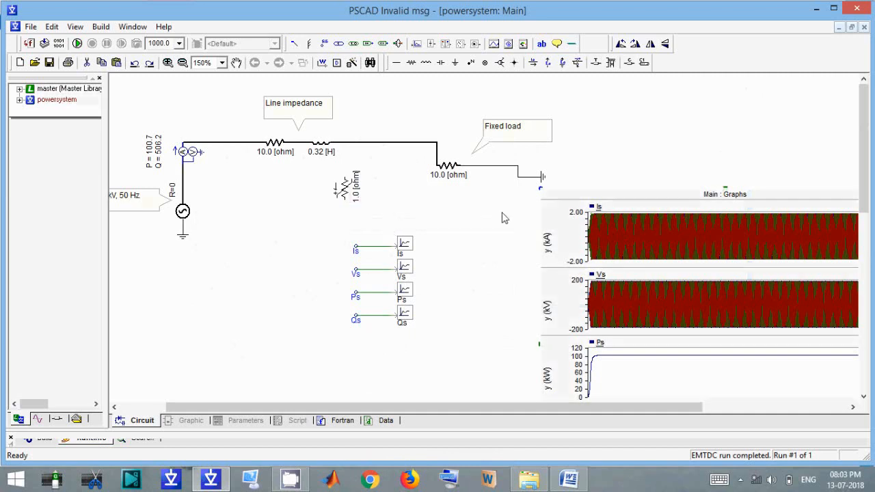
left_click(460, 179)
key("Delete")
Rotate the variable resistor to horizontal and fit it into the gap in the load branch before the ground.
left_click(352, 192)
left_click_drag(350, 191, 431, 214)
key("ctrl+r")
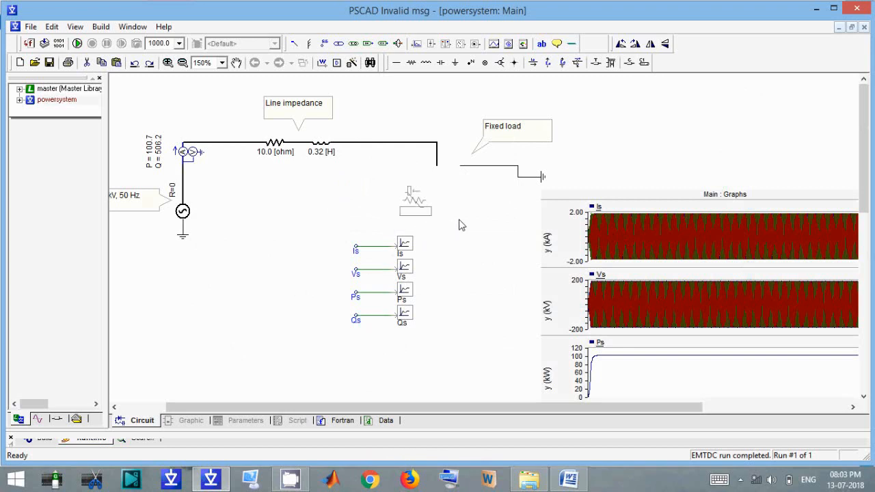
key("r")
key("r")
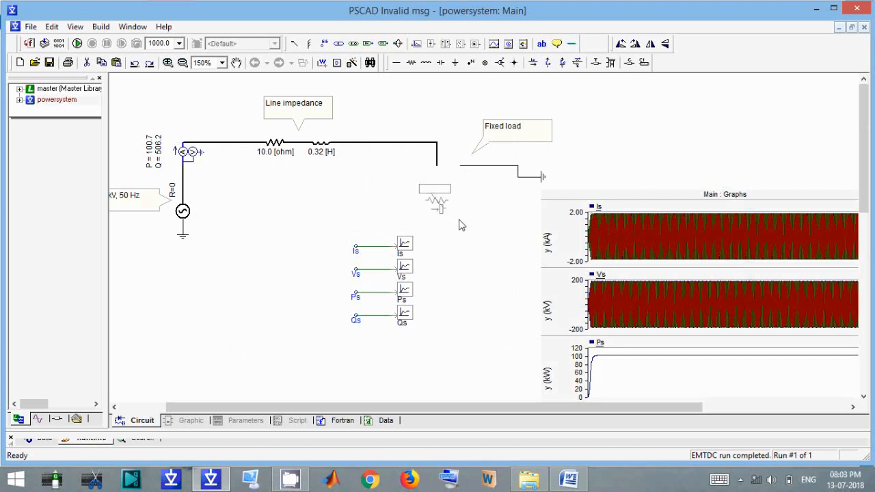
left_click(461, 221)
left_click_drag(437, 202, 452, 172)
left_click(475, 248)
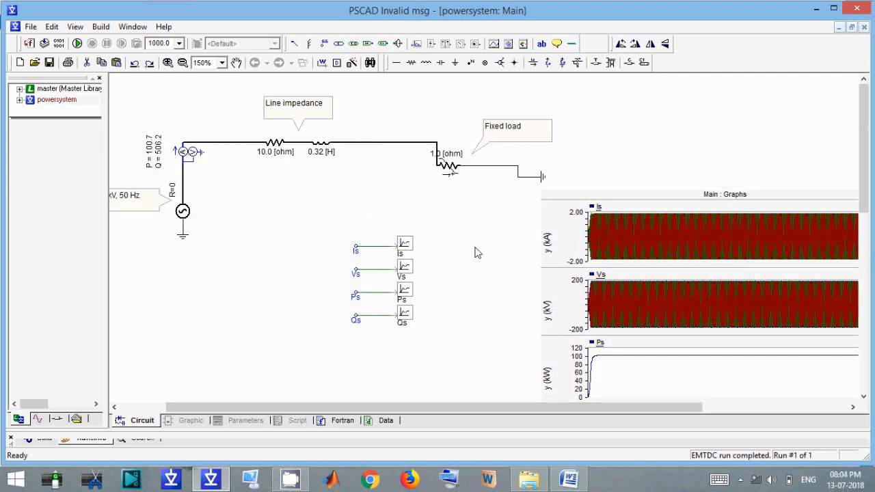
Set the variable resistor's resistance to the variable name R.
double_click(441, 169)
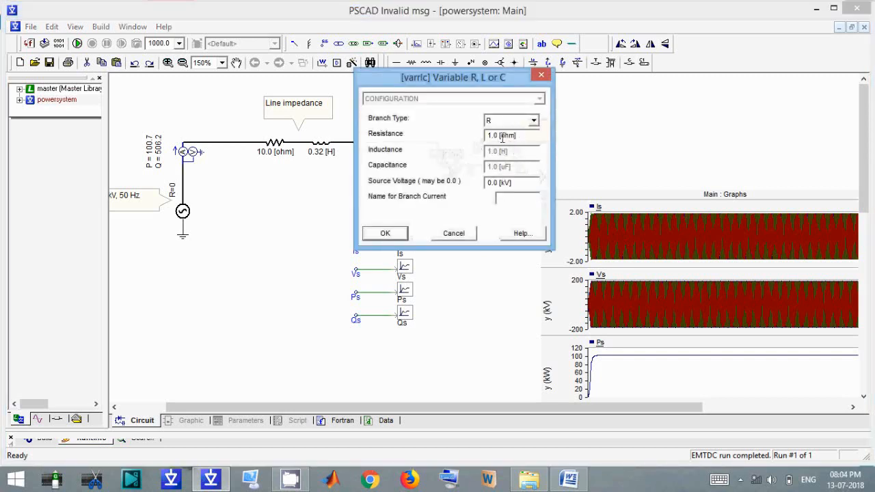
left_click_drag(522, 138, 432, 136)
type("R")
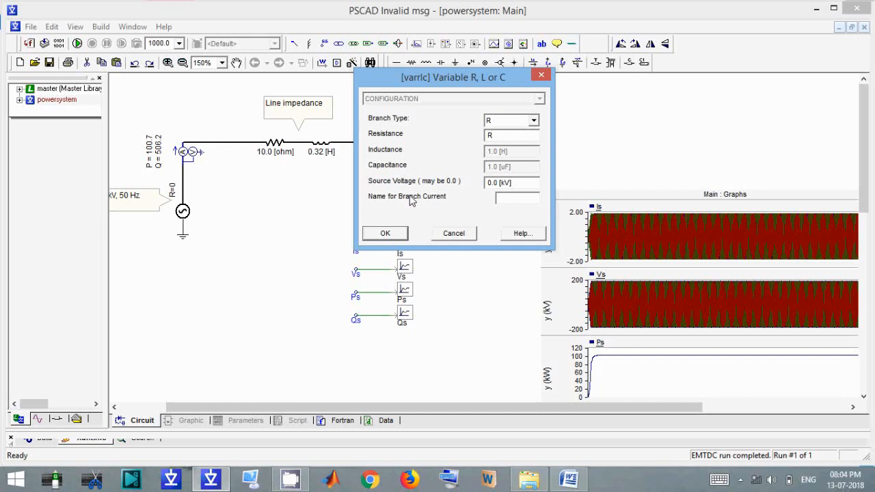
left_click(398, 236)
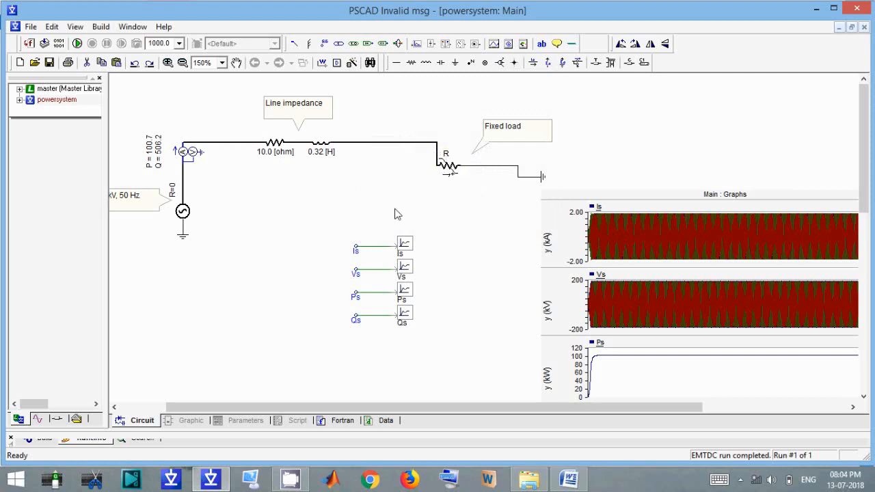
Review the Word outline item on the slider, rotary switch and meter, and return to PSCAD.
left_click(568, 479)
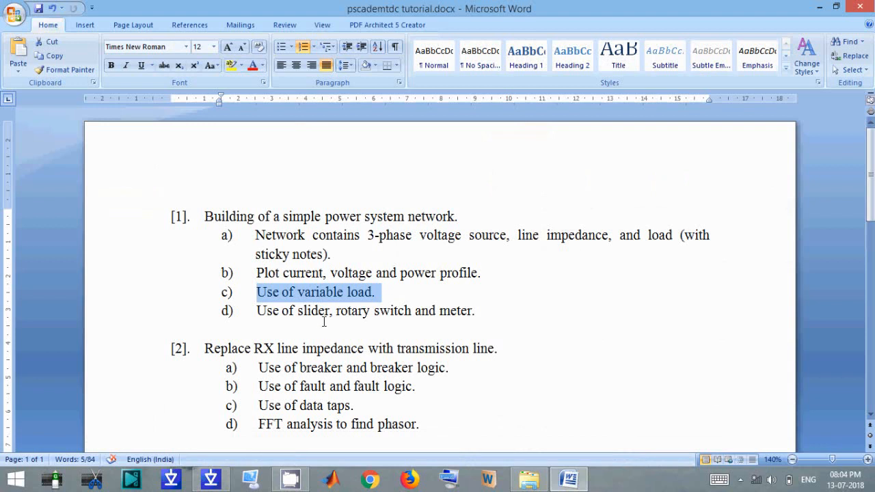
left_click(333, 311)
left_click_drag(331, 311, 413, 312)
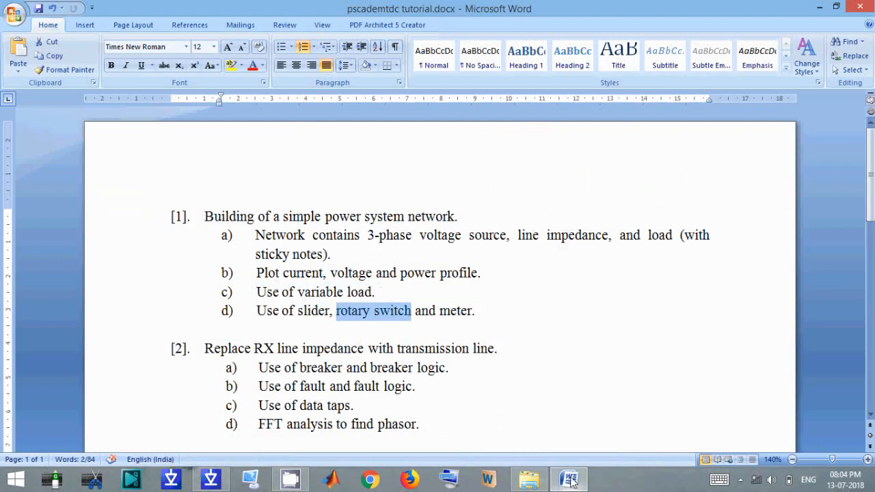
left_click(570, 480)
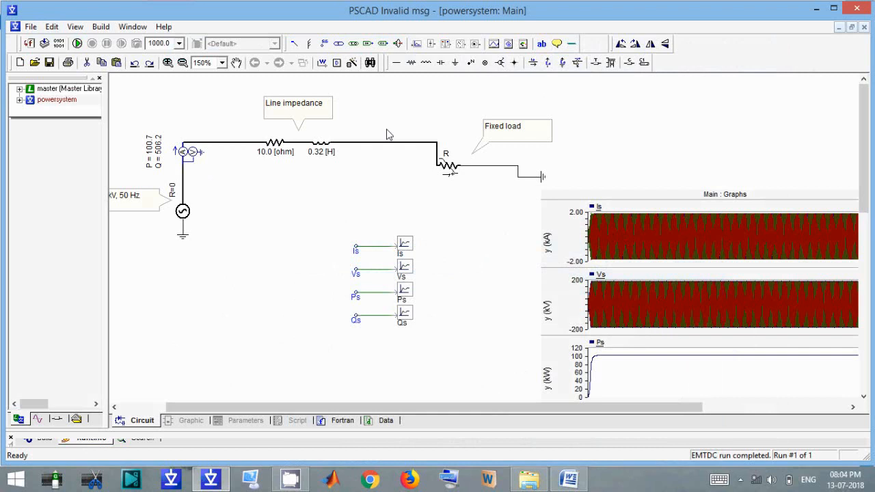
Place a slider and a rotary dial on the circuit page above the output channels.
left_click(432, 45)
left_click(379, 200)
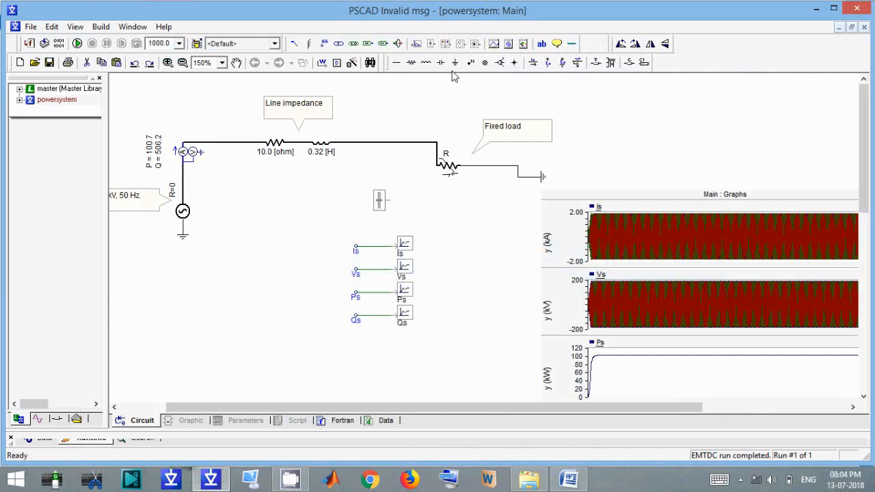
left_click(475, 45)
left_click(432, 211)
left_click_drag(397, 198, 359, 182)
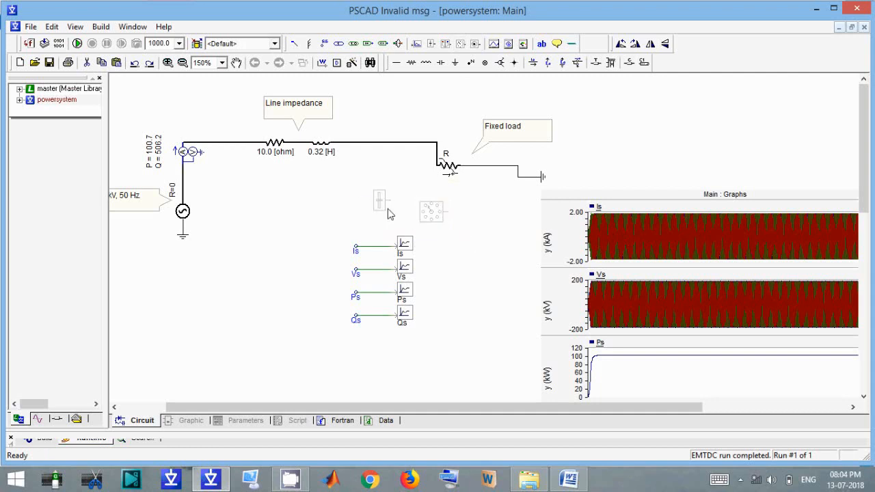
Examine the master library's I/O devices and the dial's rotary switch parameters, and return to the powersystem circuit.
double_click(76, 89)
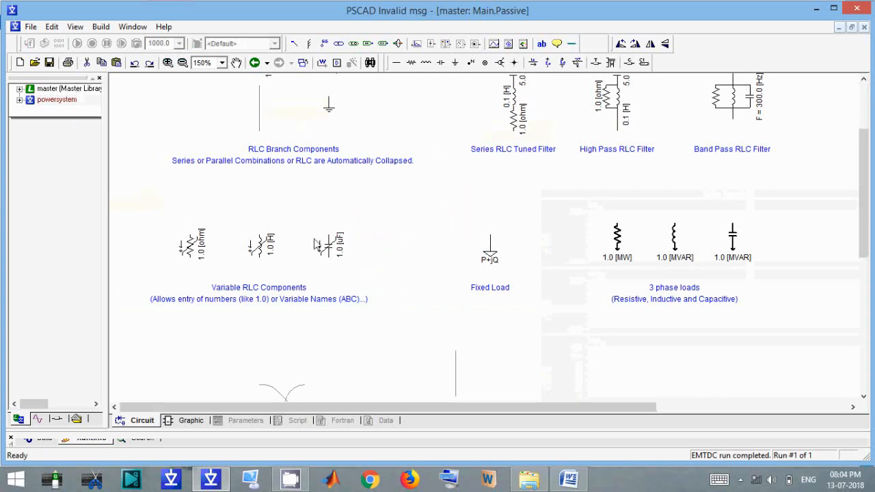
double_click(401, 223)
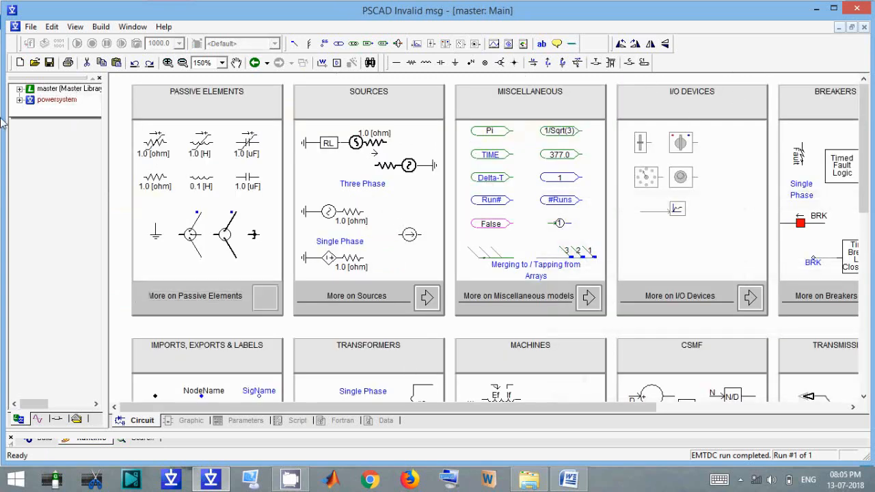
left_click(688, 293)
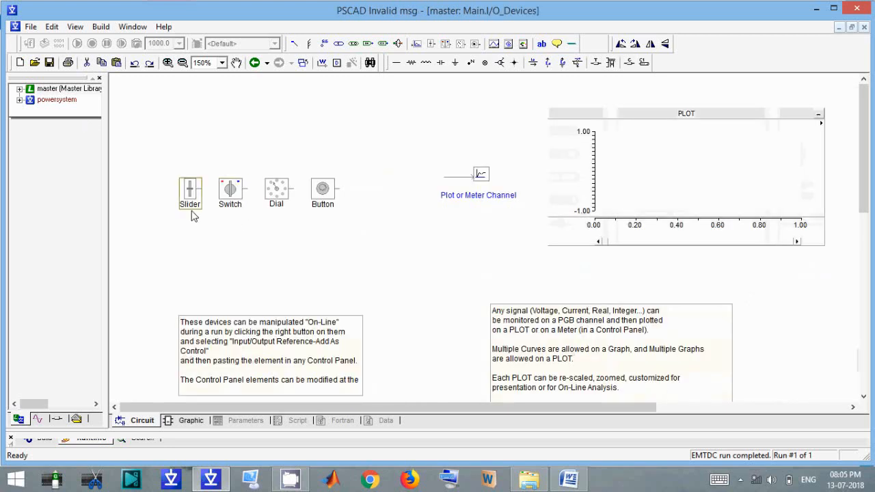
double_click(278, 193)
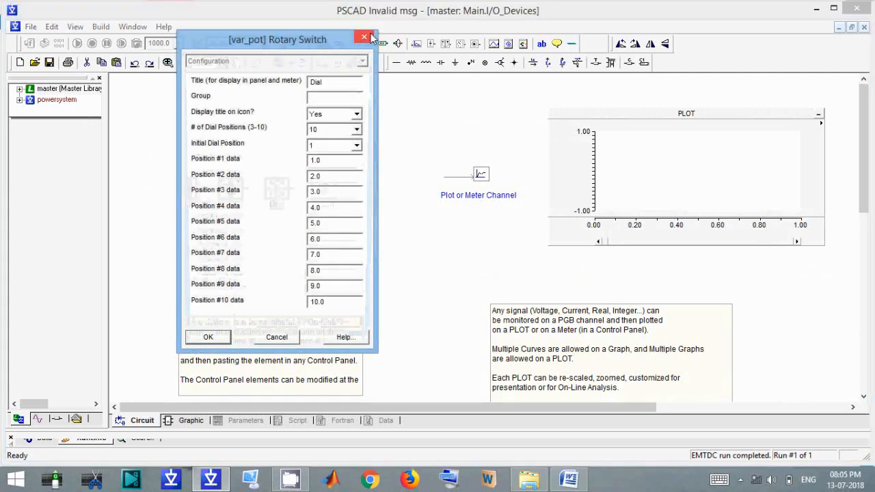
left_click(371, 39)
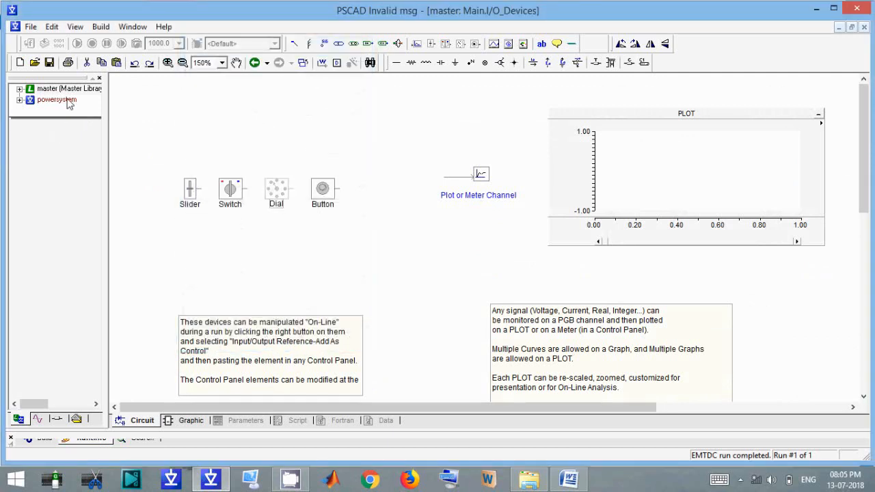
double_click(65, 101)
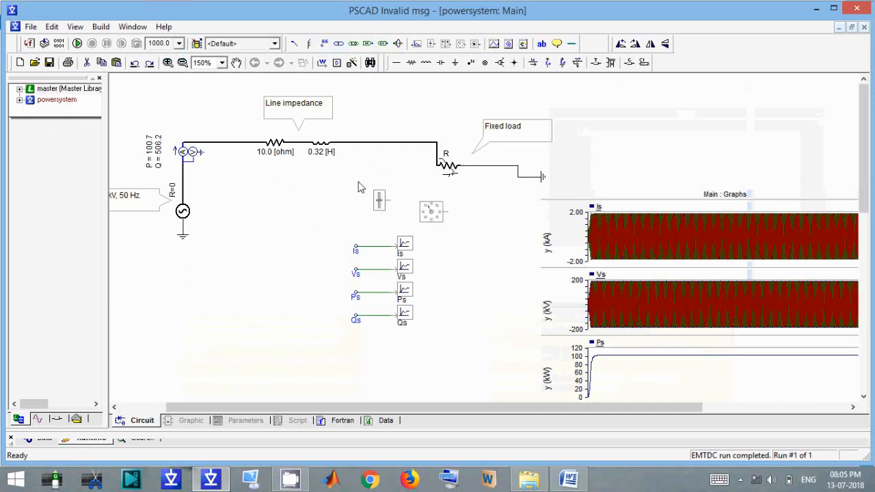
Delete the dial from the circuit page and move the slider below the voltage source's ground.
key("Delete")
left_click_drag(381, 200, 185, 282)
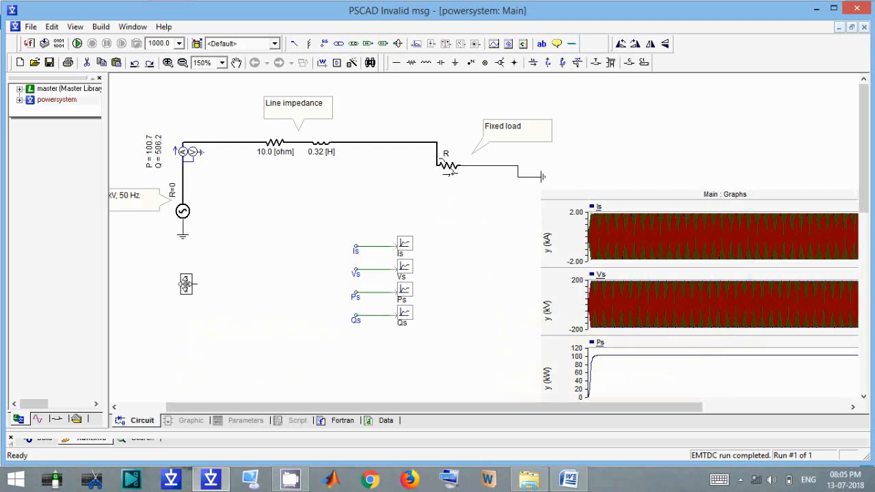
Review the R, L and C branch type options of the variable resistor, keeping R.
double_click(453, 169)
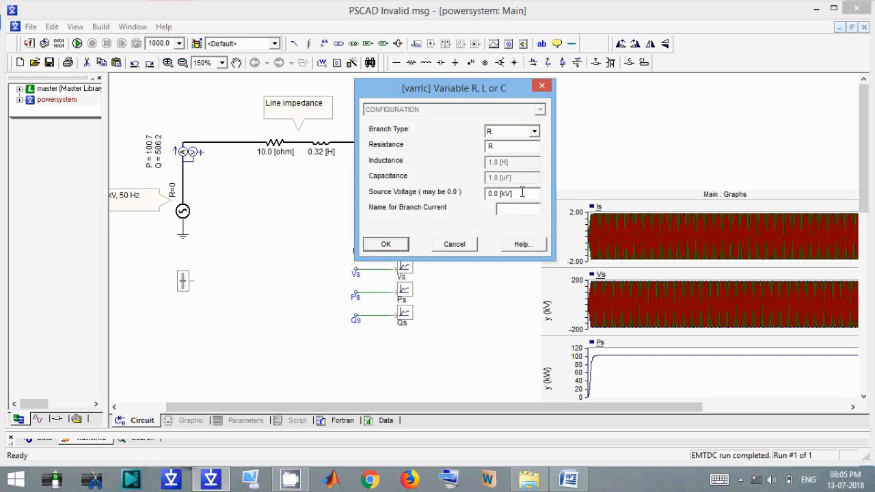
left_click(535, 132)
left_click(536, 133)
left_click(535, 134)
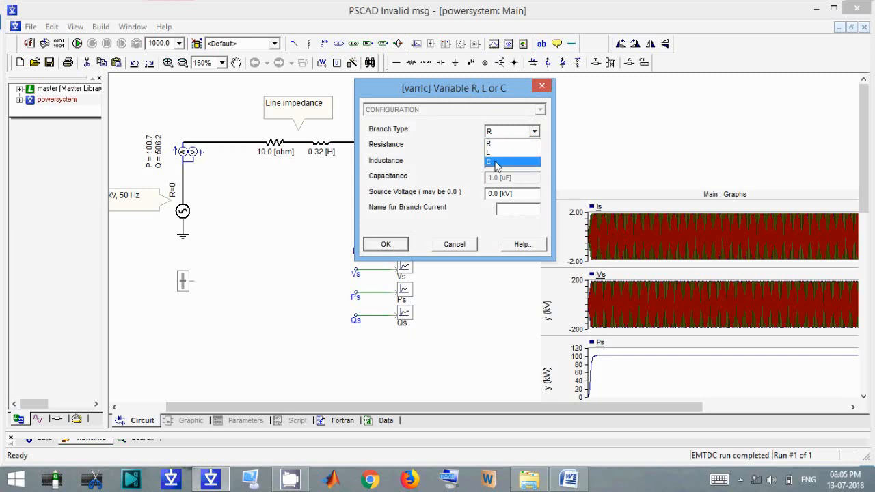
left_click(460, 140)
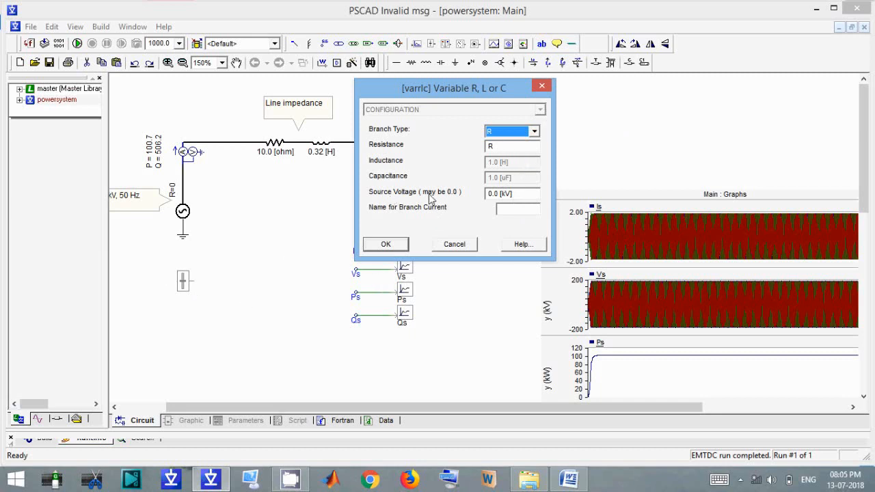
left_click(400, 253)
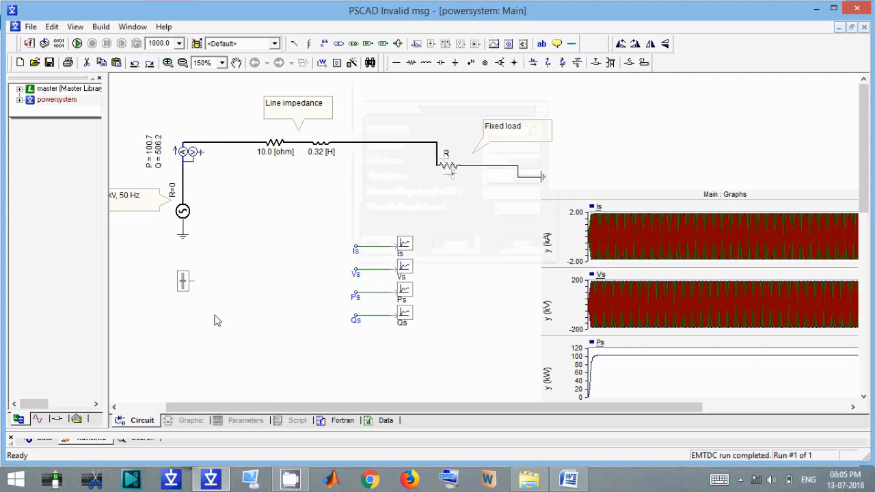
Title the variable input slider R and set its title to display on the icon.
double_click(186, 287)
left_click_drag(268, 233, 157, 230)
type("R")
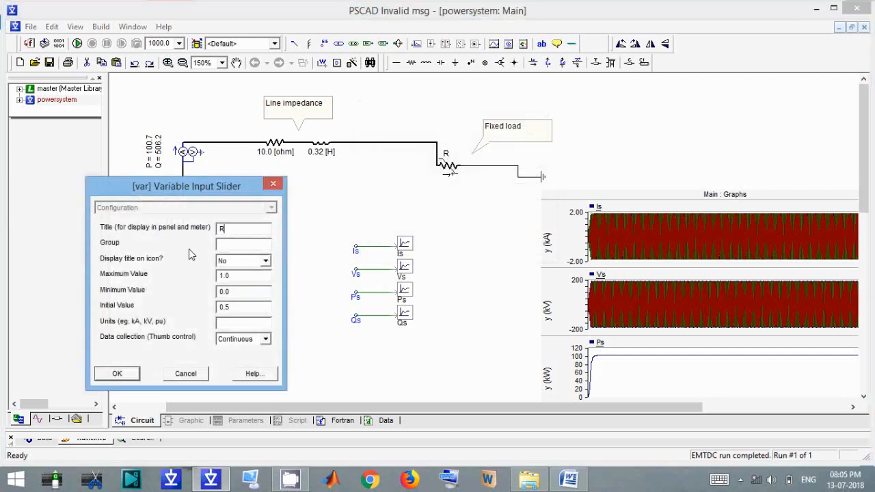
left_click(248, 268)
left_click(240, 282)
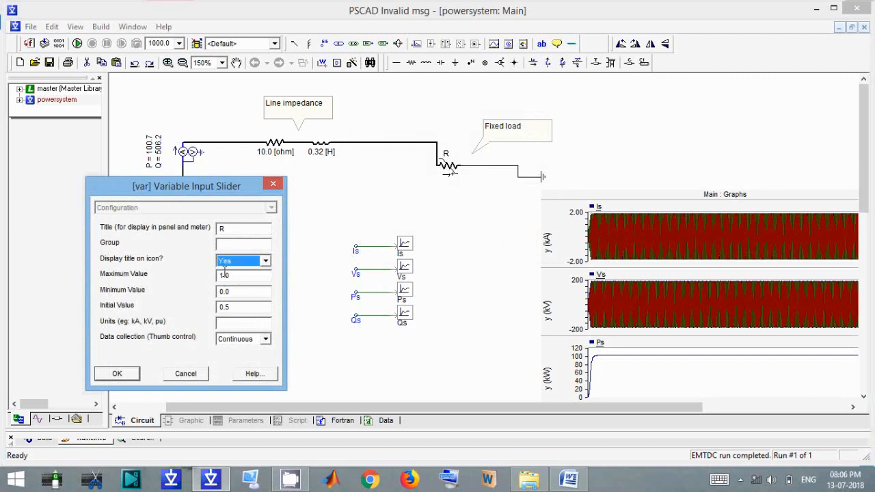
Set the slider's maximum value to 50 and fill in its minimum value and units.
left_click_drag(239, 276, 102, 264)
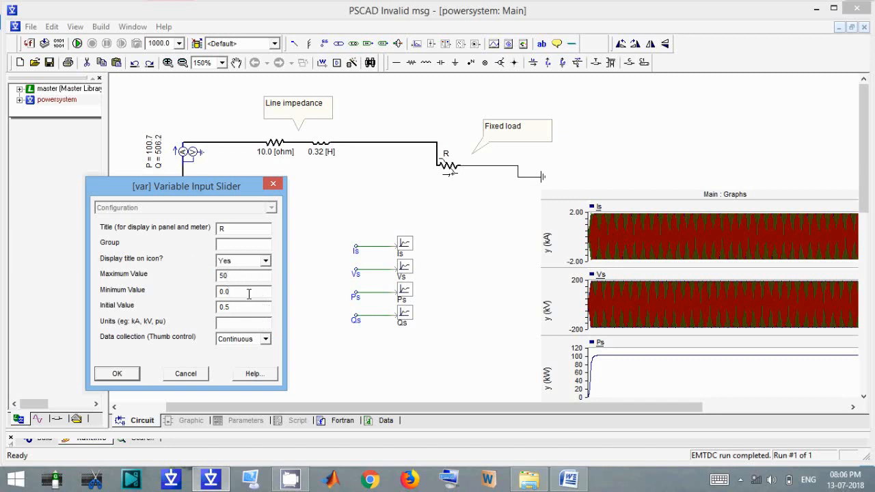
left_click_drag(162, 292, 106, 295)
type("hm")
left_click(128, 376)
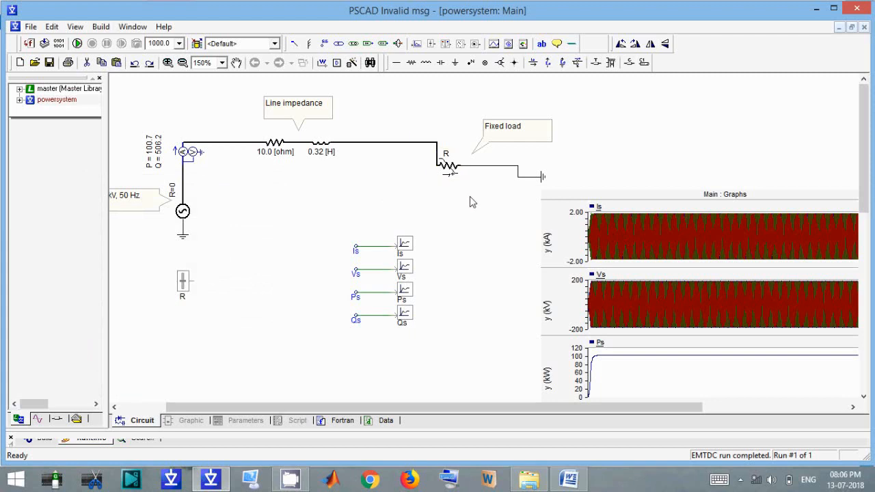
Place a data signal label beside the slider and name it R.
left_click(324, 43)
left_click(243, 289)
left_click(244, 289)
double_click(249, 285)
double_click(330, 284)
type("R")
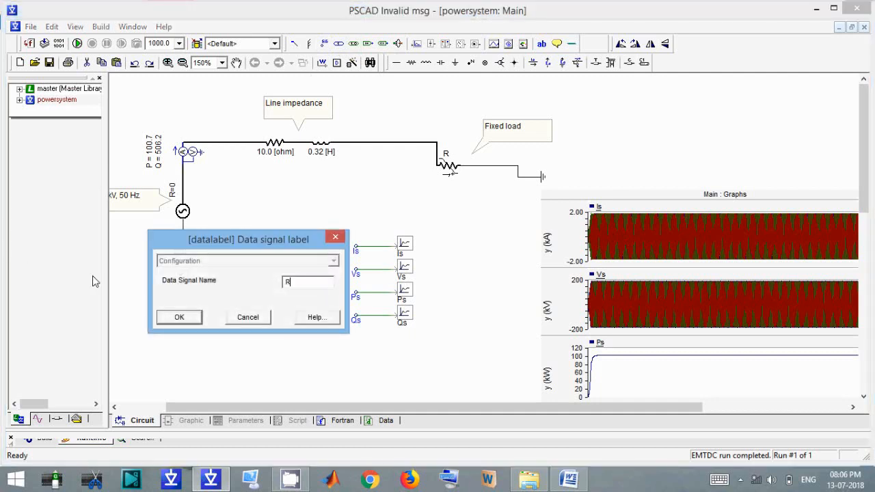
left_click(180, 318)
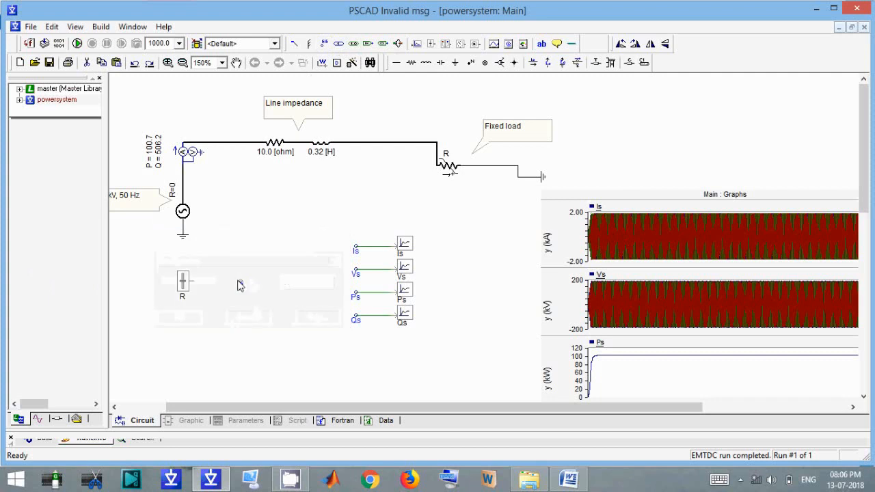
left_click(309, 44)
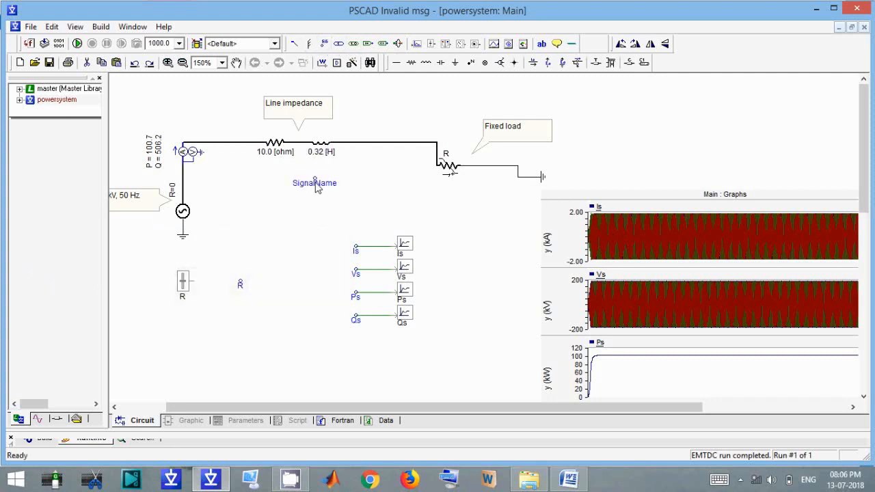
left_click(346, 217)
key("Delete")
Wire the slider's output to the data signal label R.
left_click(323, 63)
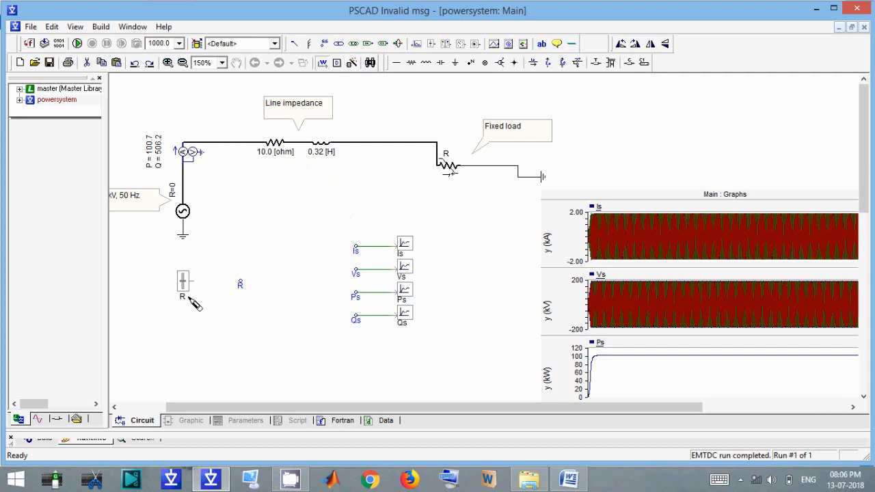
left_click(195, 281)
right_click(239, 281)
left_click(253, 355)
Add a control panel to the circuit page, enlarge it and position it between label R and the output channels.
left_click(523, 45)
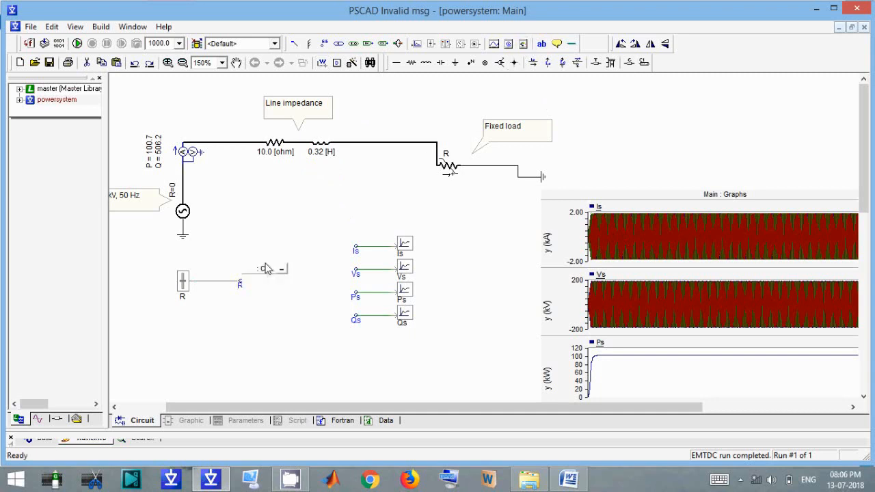
left_click(291, 219)
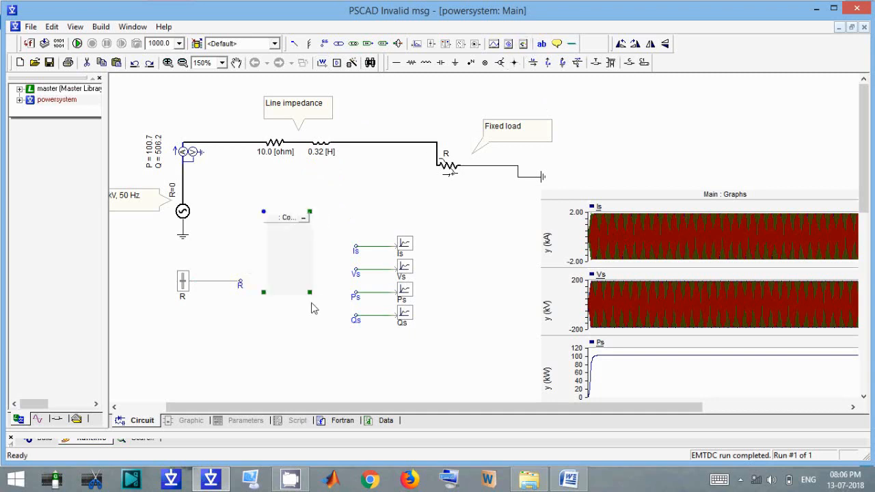
left_click_drag(313, 294, 348, 351)
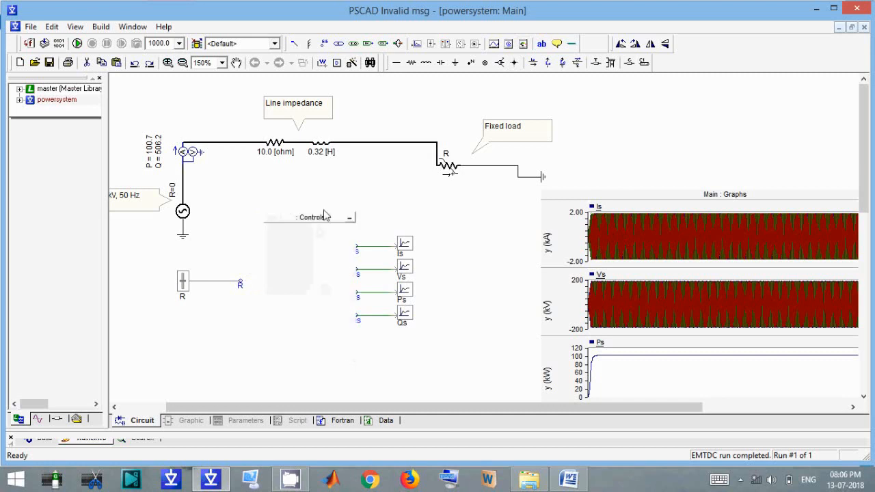
mouse_move(314, 223)
left_mouse_down()
mouse_move(296, 231)
mouse_move(302, 220)
left_mouse_up()
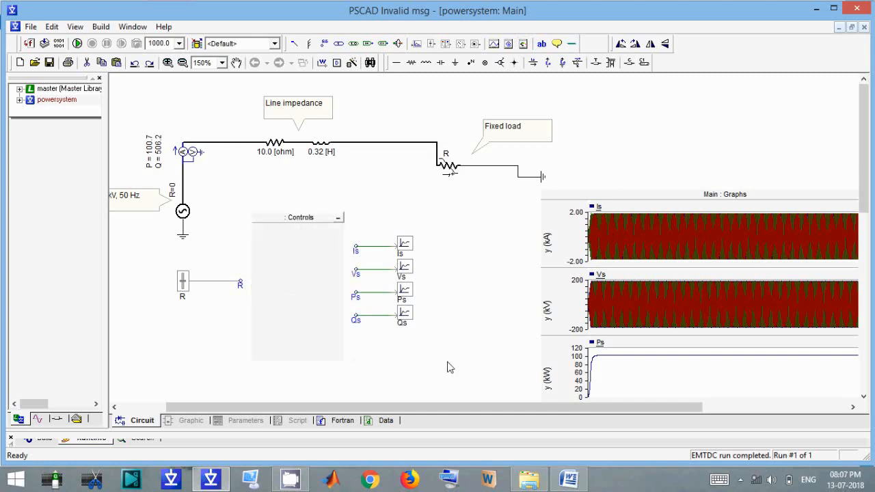
Add the slider R to the control panel as a control and set it to about 9.94.
left_click(181, 278)
right_click(182, 278)
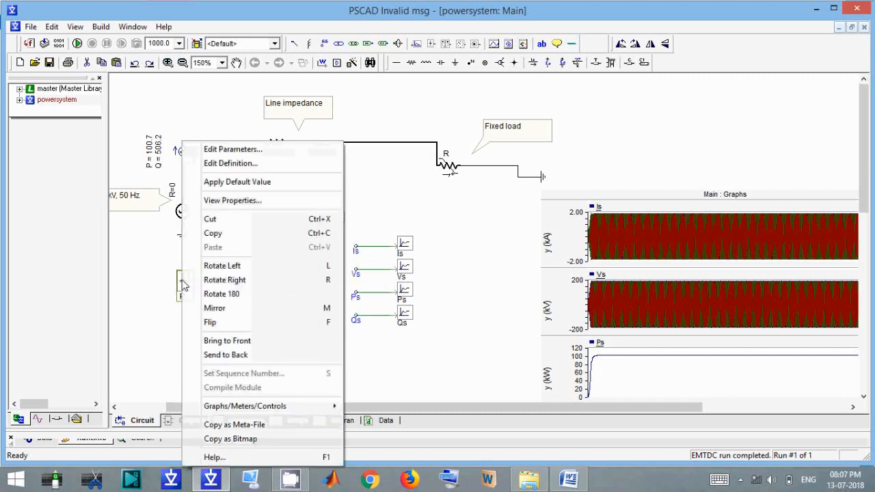
mouse_move(296, 413)
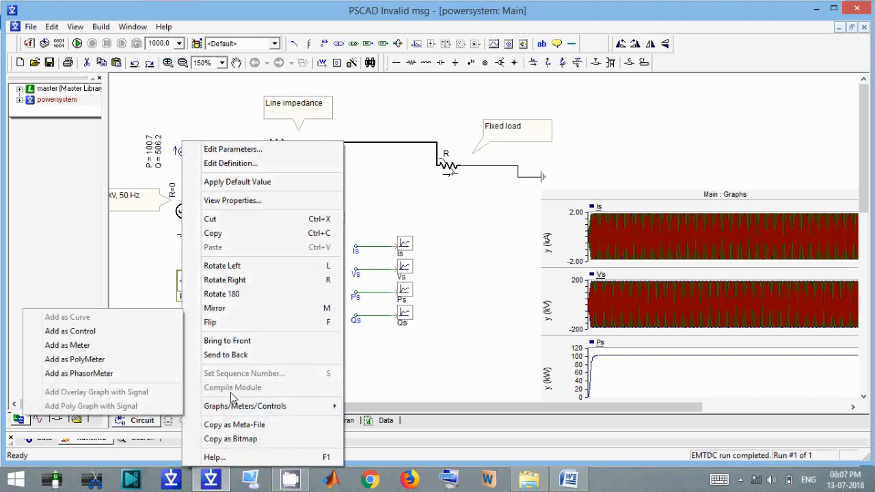
left_click(102, 332)
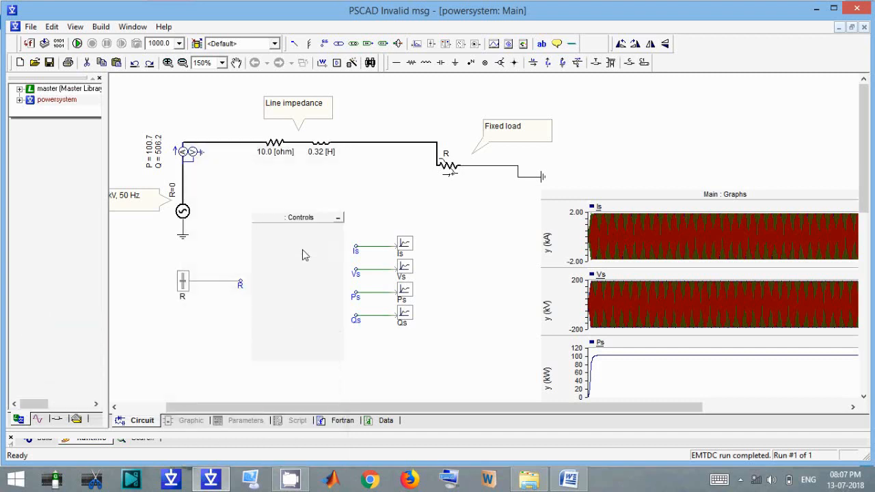
right_click(304, 254)
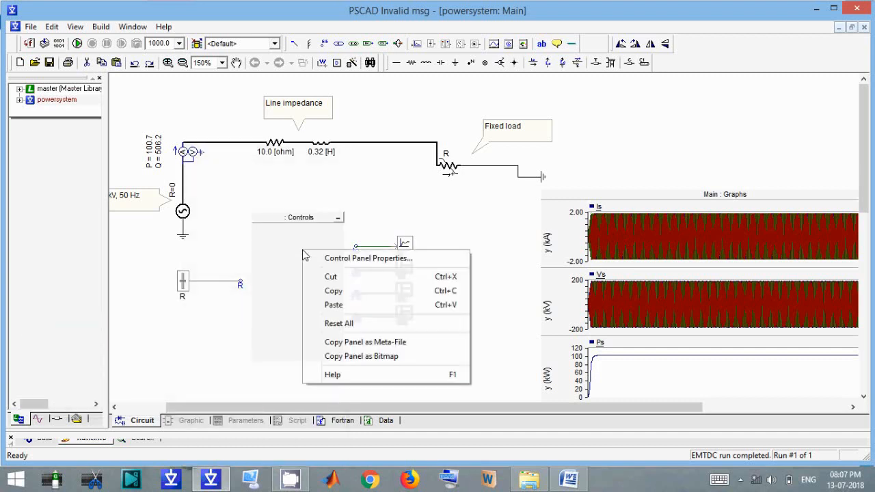
left_click(330, 305)
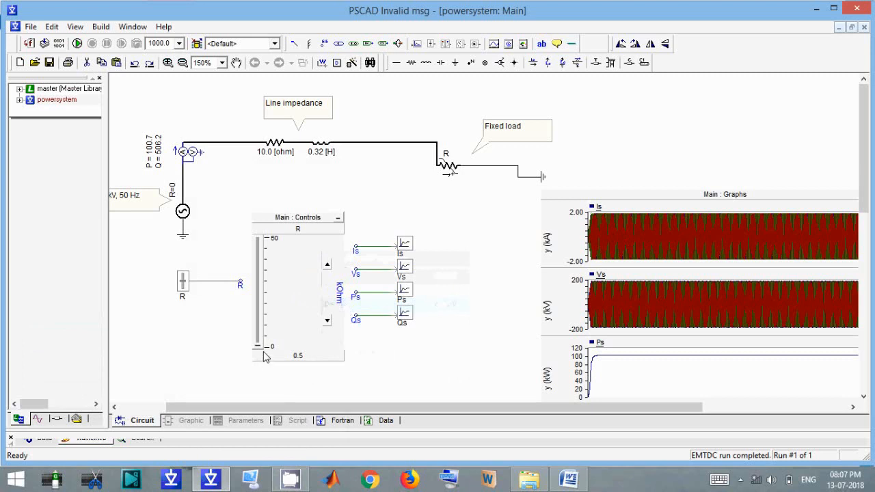
left_click_drag(258, 347, 262, 328)
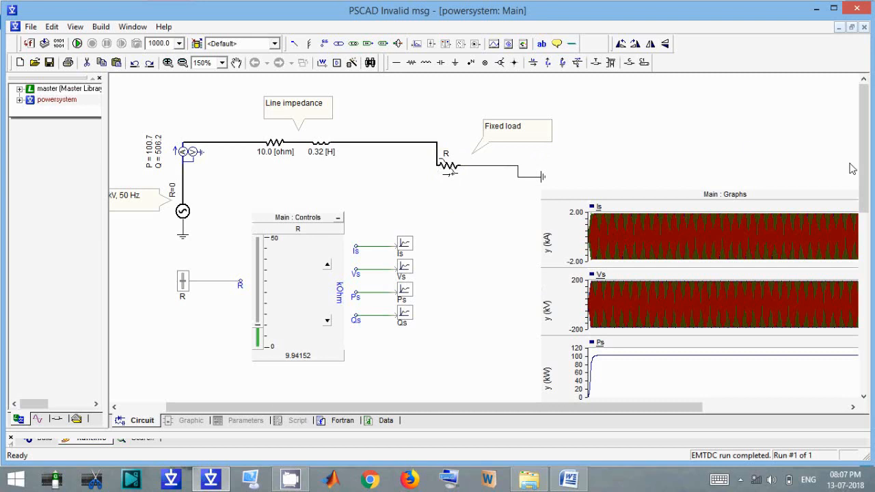
Change the load's sticky note text to "Variable load".
scroll(863, 169, "down", 1)
left_click(508, 106)
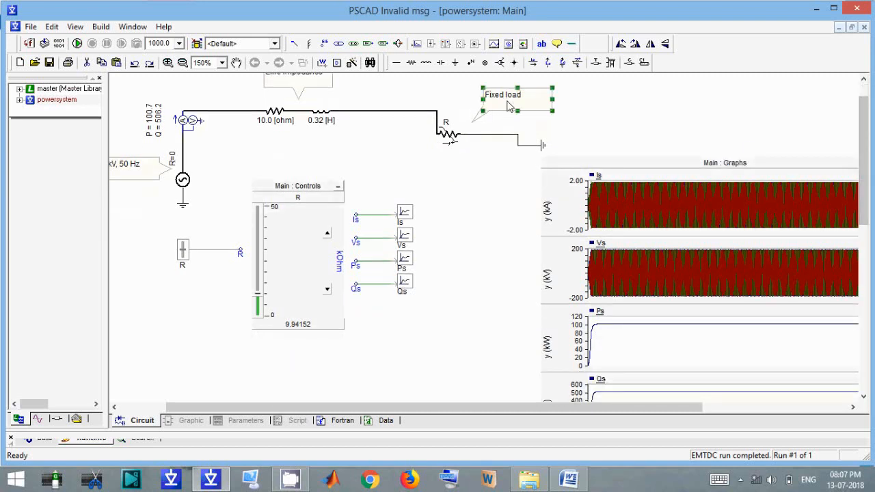
double_click(508, 106)
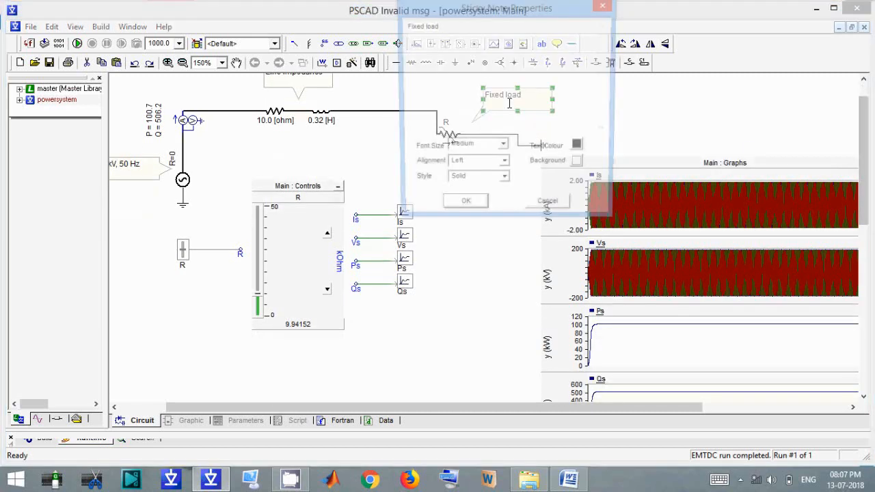
double_click(423, 26)
type("Variable")
key("Return")
key("BackSpace")
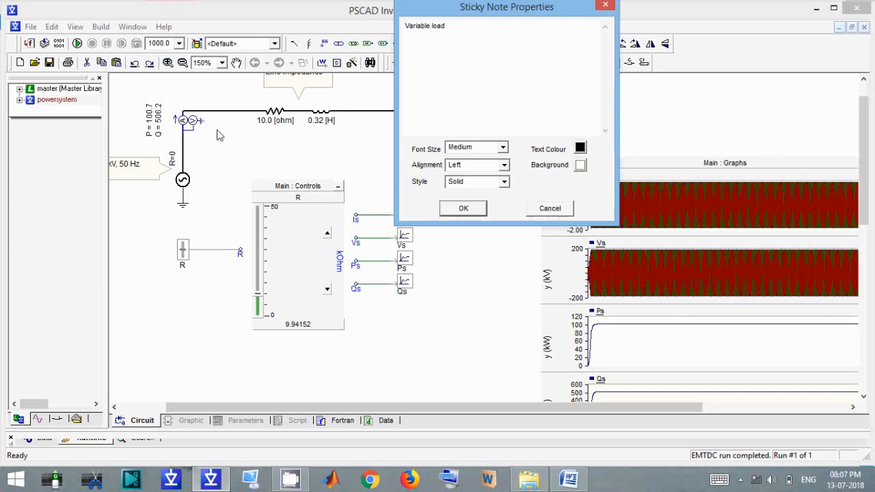
left_click(473, 208)
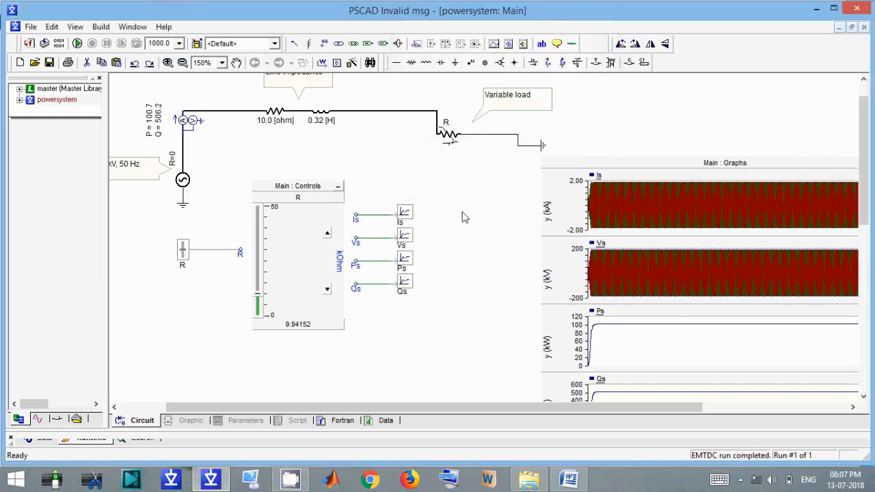
Run the simulation once at the present slider setting and again with slider R raised to about 36.84.
scroll(457, 206, "down", 1)
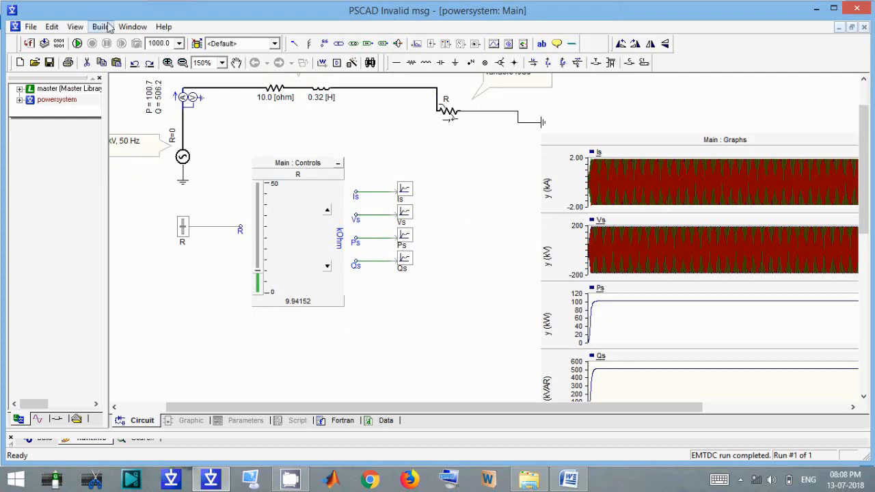
left_click(77, 43)
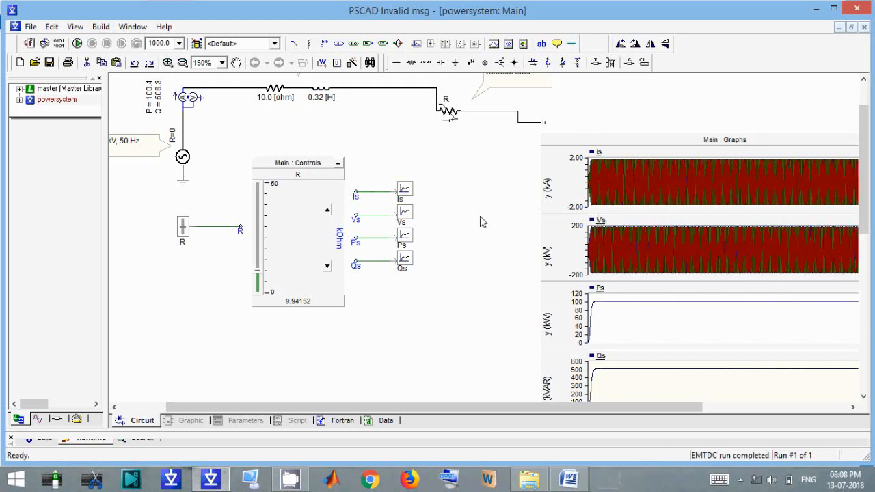
left_click_drag(261, 279, 260, 213)
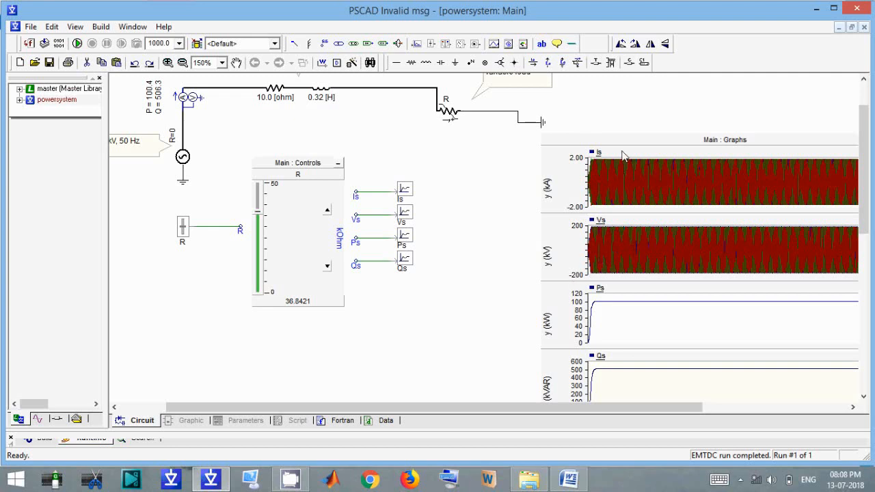
left_click(77, 43)
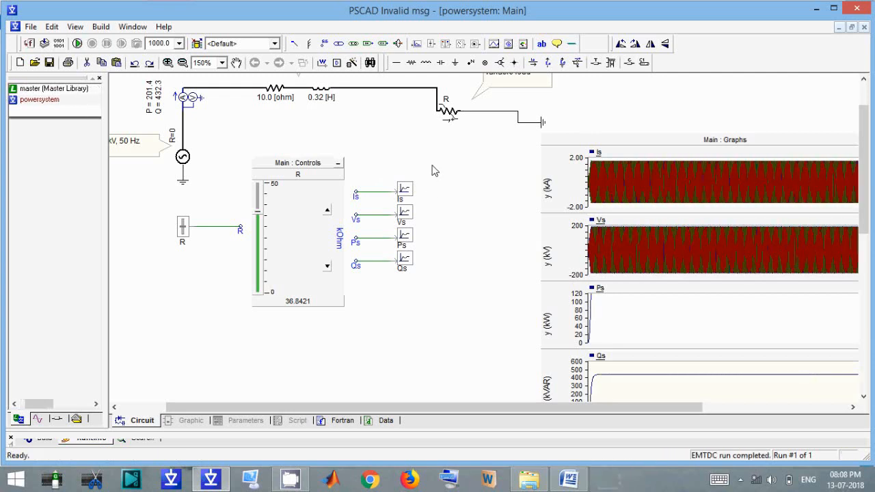
Rescale and zoom in on the Ps graph to examine how the curve rises over about the first 0.4 s.
scroll(468, 198, "down", 1)
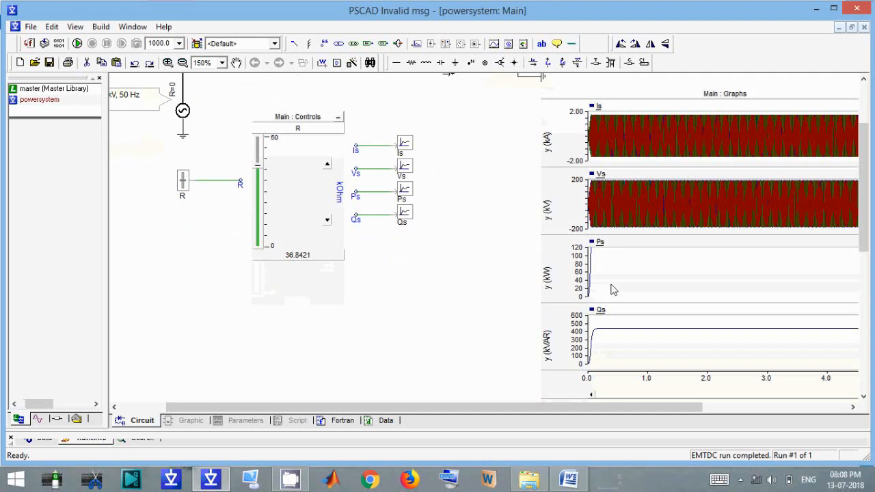
scroll(601, 278, "up", 2)
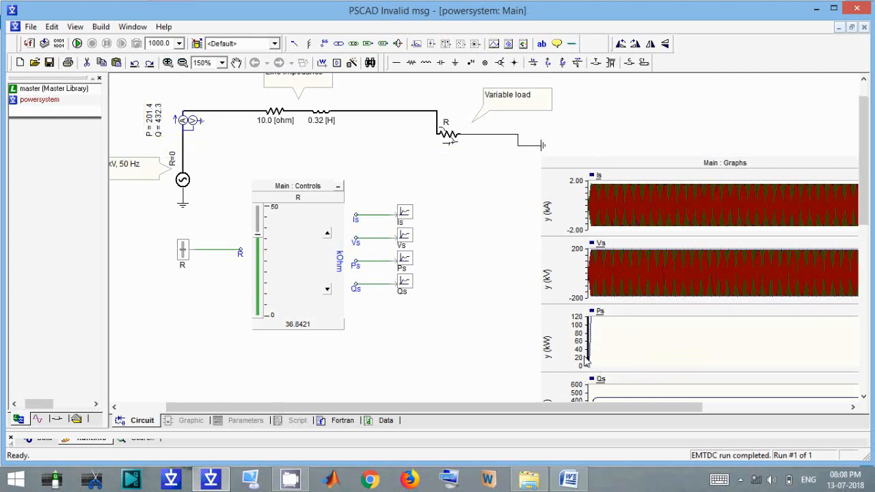
scroll(410, 303, "down", 3)
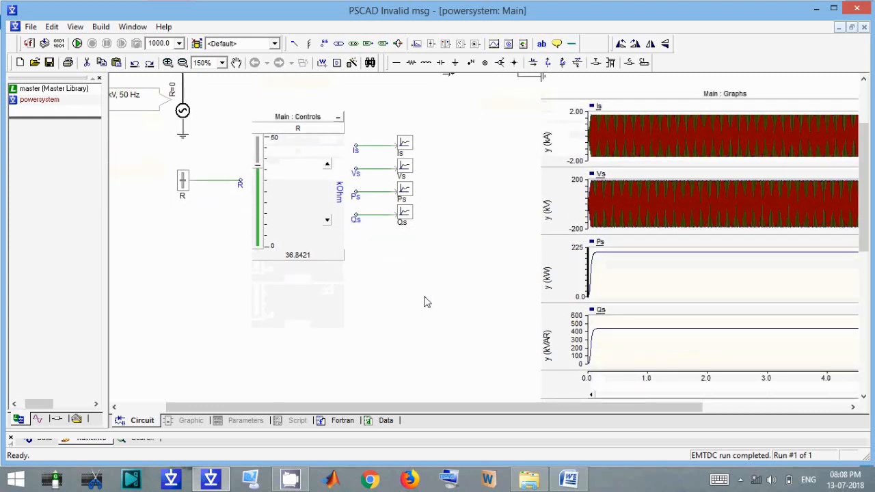
left_click_drag(699, 267, 584, 248)
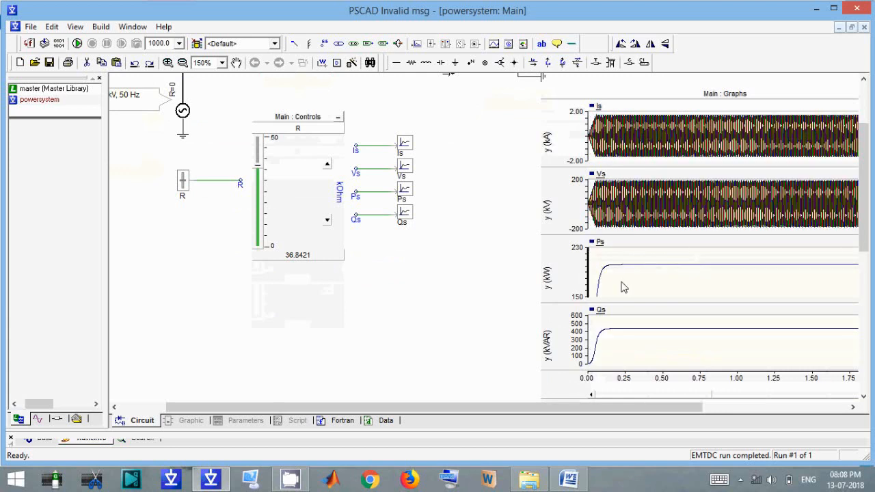
left_click_drag(655, 286, 563, 248)
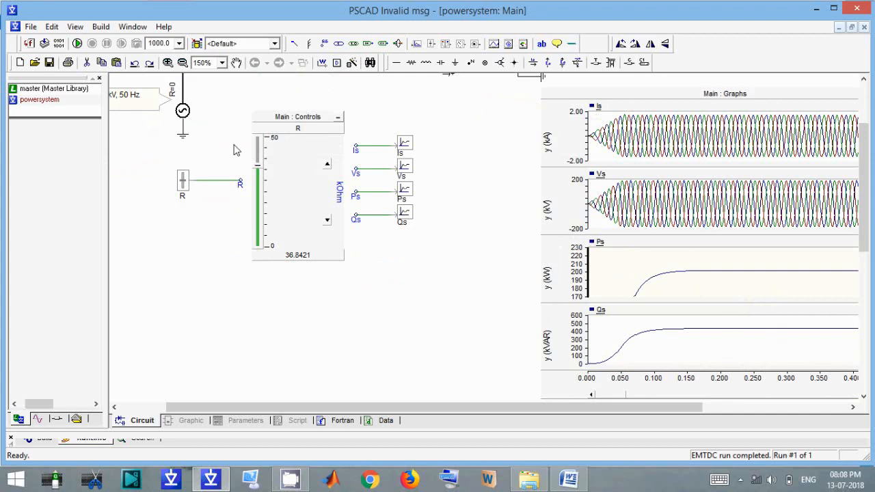
Replace the slider with a rotary switch wired to the data signal label R, below the source.
scroll(205, 154, "up", 2)
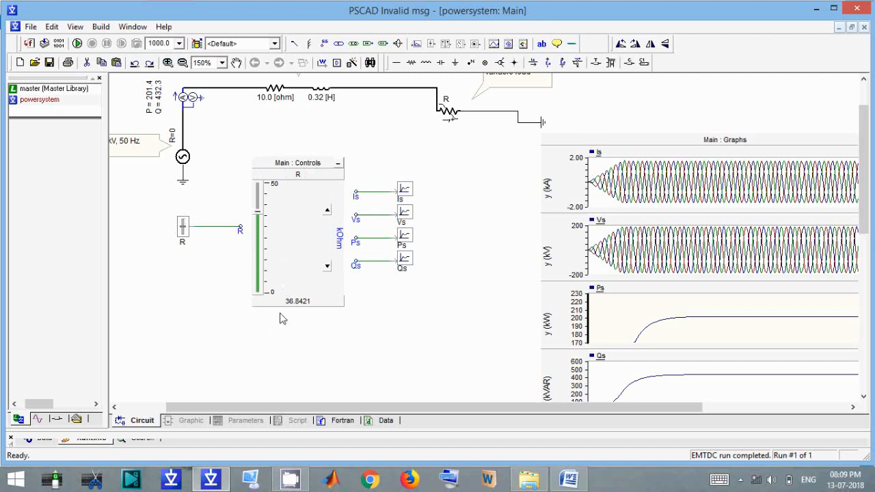
left_click(461, 44)
left_click_drag(167, 193, 218, 270)
key("Delete")
left_click_drag(190, 225, 227, 289)
left_click(188, 345)
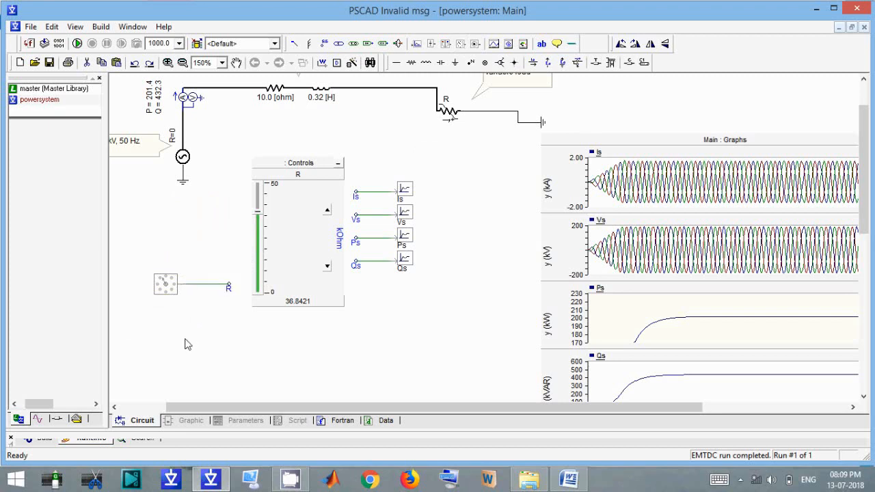
Title the rotary switch R and set its number of dial positions to 5.
double_click(167, 296)
left_click_drag(235, 169, 20, 164)
type("R")
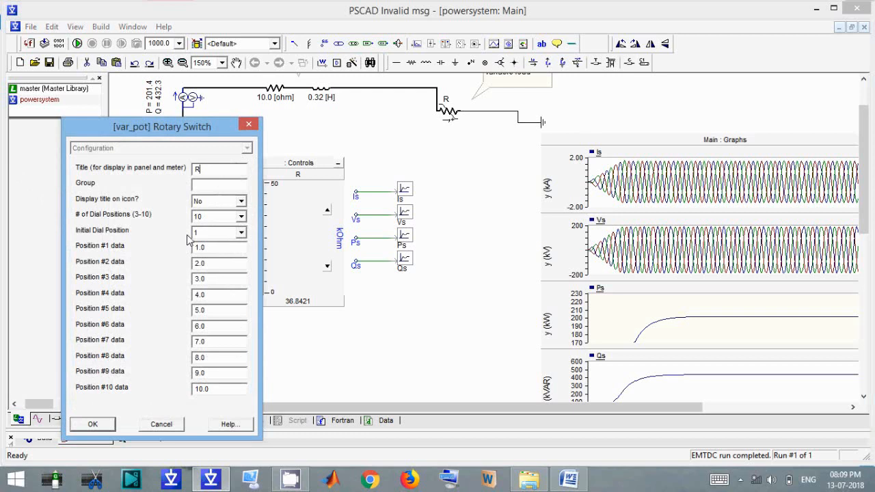
left_click(240, 232)
scroll(241, 250, "down", 2)
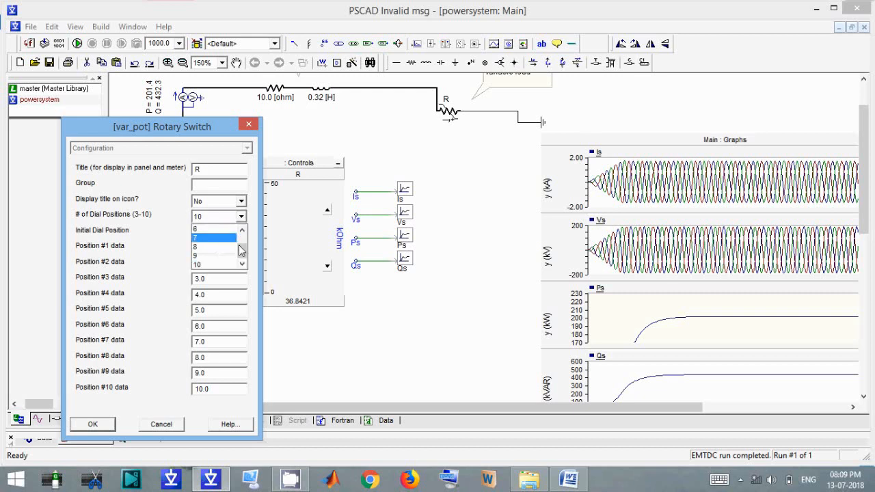
scroll(240, 250, "up", 3)
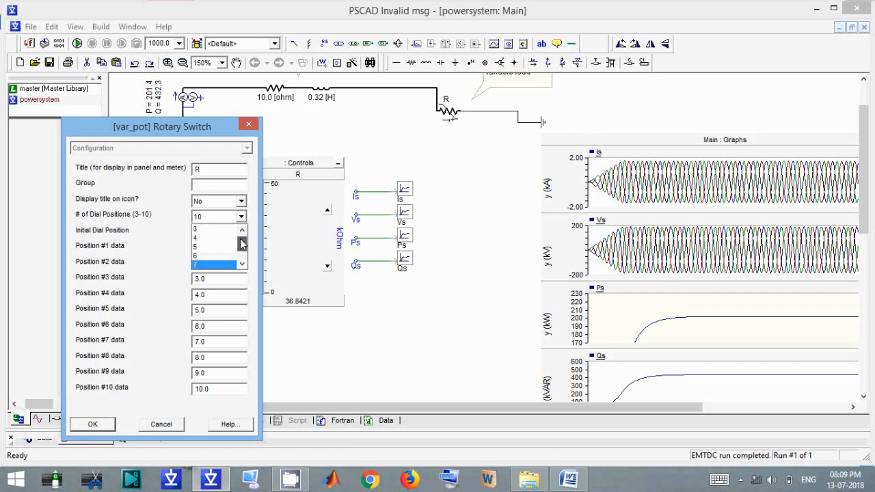
left_click(199, 247)
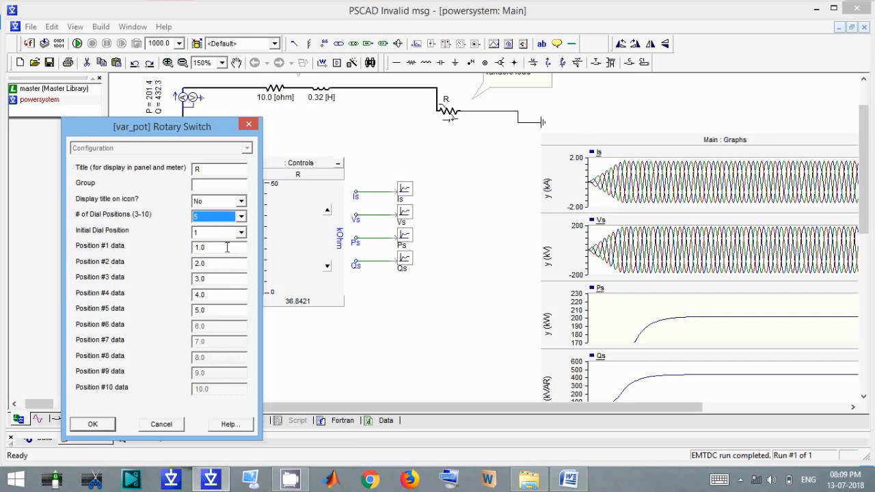
Fill in the data of the rotary switch's five dial positions, starting with 5 and 10, and accept the parameters.
left_click_drag(227, 247, 177, 246)
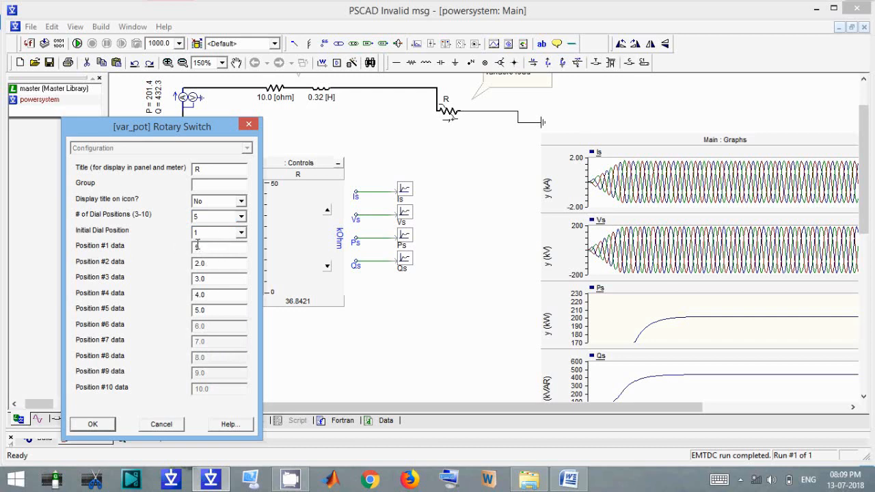
key("Tab")
type("10")
key("Tab")
key("Tab")
left_click_drag(224, 311, 1, 284)
key("Return")
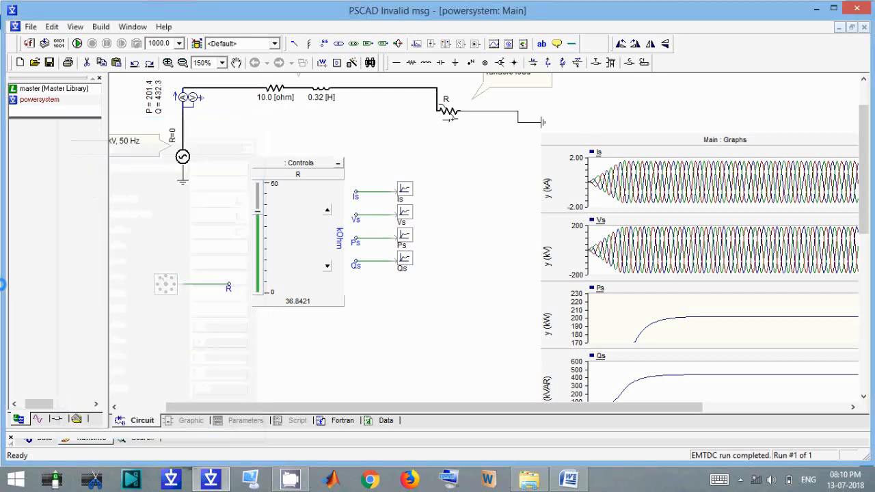
Delete the slider's control panel and place an enlarged new one between label R and the output channels.
left_click(305, 213)
key("Delete")
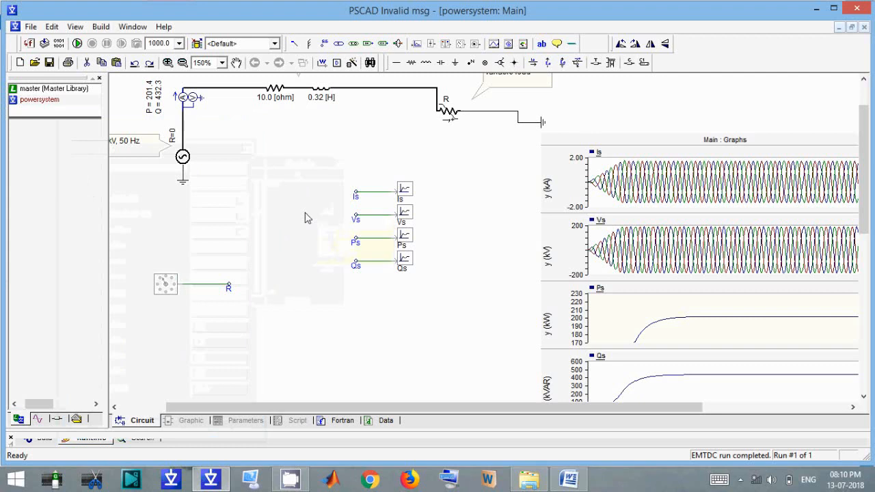
left_click(518, 63)
left_click(270, 195)
left_click_drag(292, 269, 346, 350)
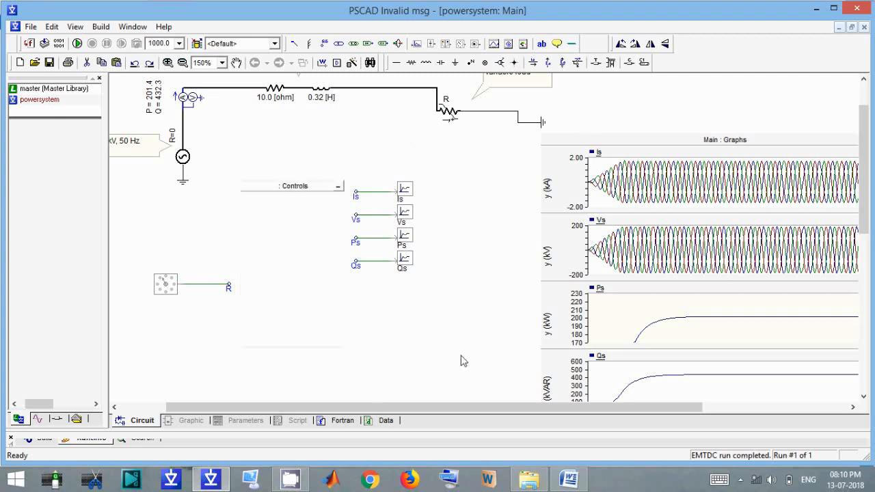
Add the rotary switch to the new control panel as a control and run the simulation at dial position 1.
right_click(171, 289)
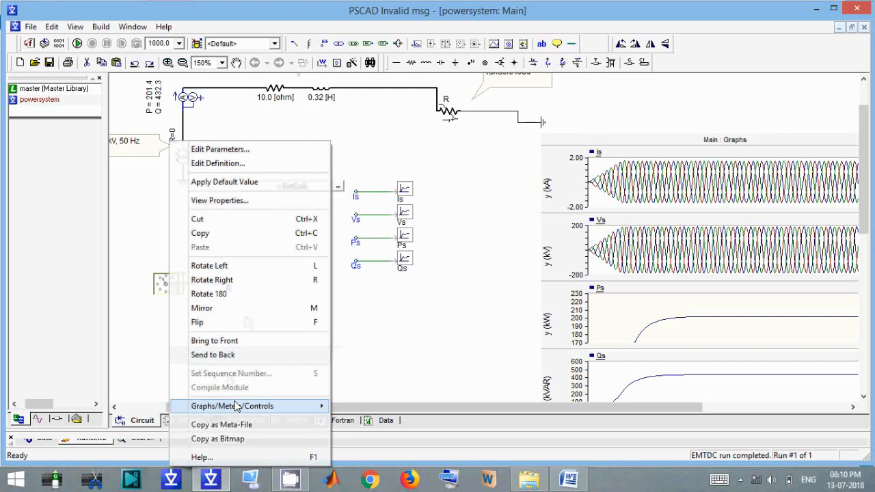
mouse_move(235, 408)
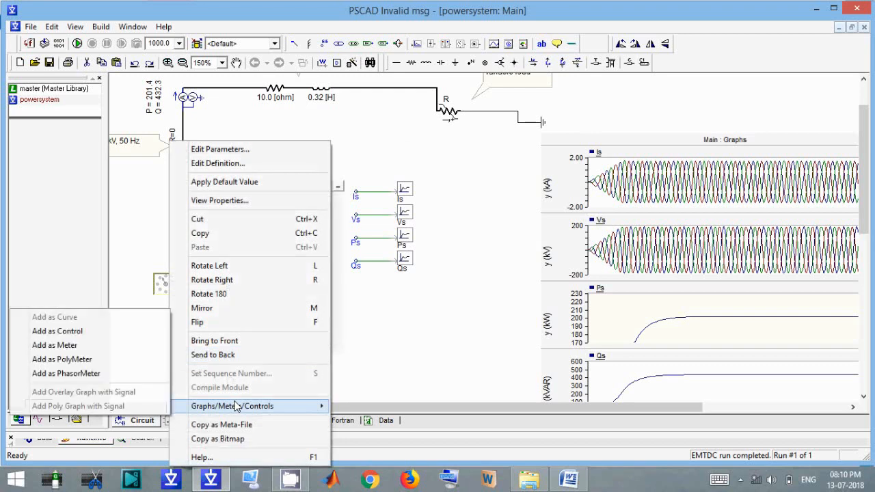
left_click(74, 337)
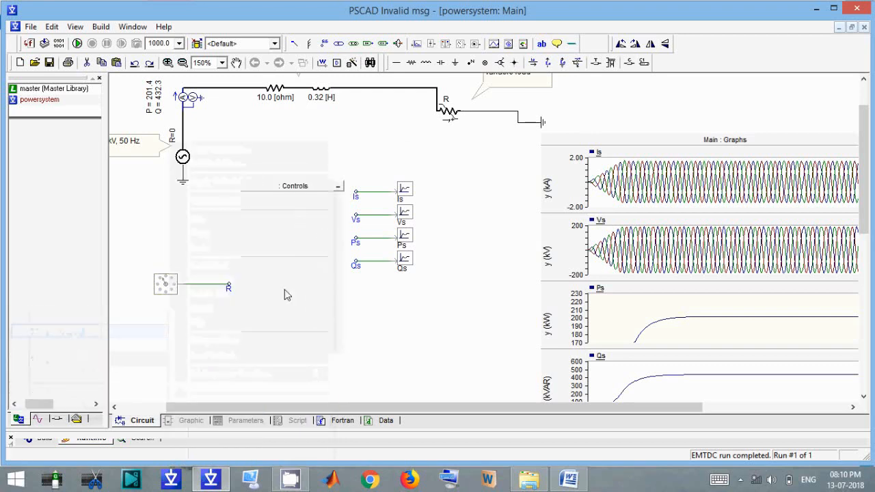
right_click(290, 224)
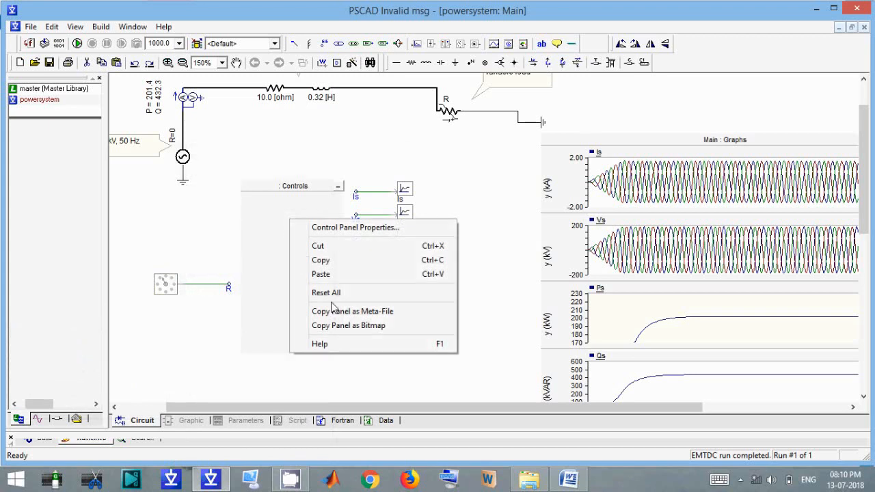
left_click(344, 275)
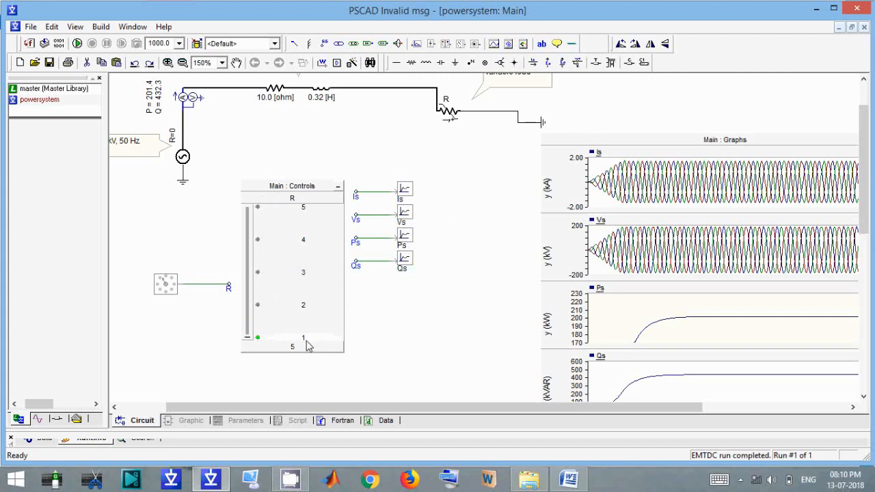
mouse_move(296, 353)
left_click(77, 43)
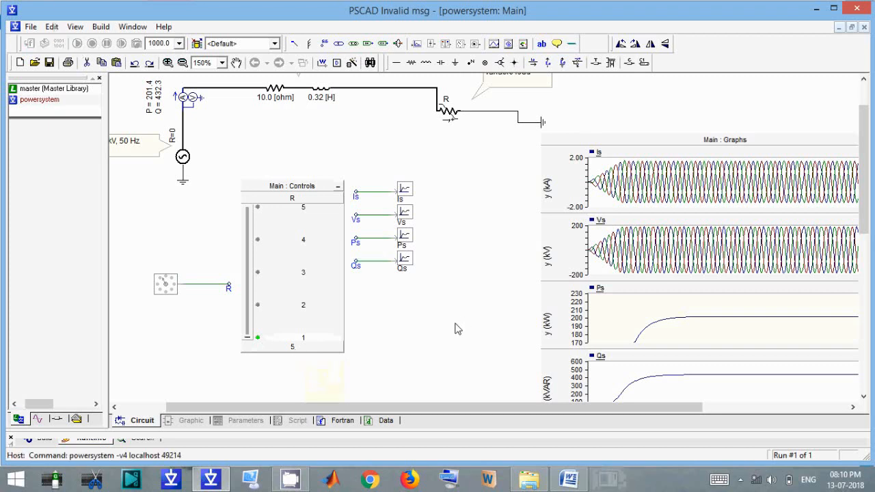
Move the rotary switch control to dial position 2 and run the simulation.
left_click(668, 313)
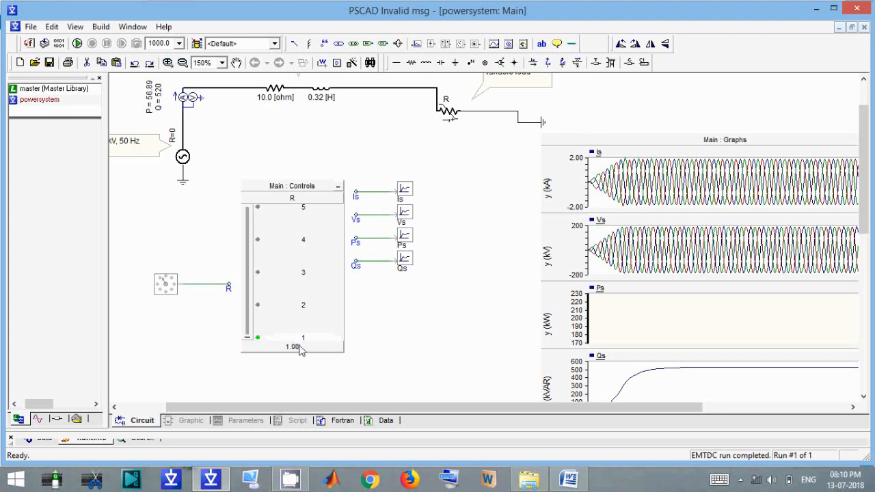
left_click(249, 337)
left_click(248, 337)
left_click_drag(244, 332, 253, 316)
left_click(77, 43)
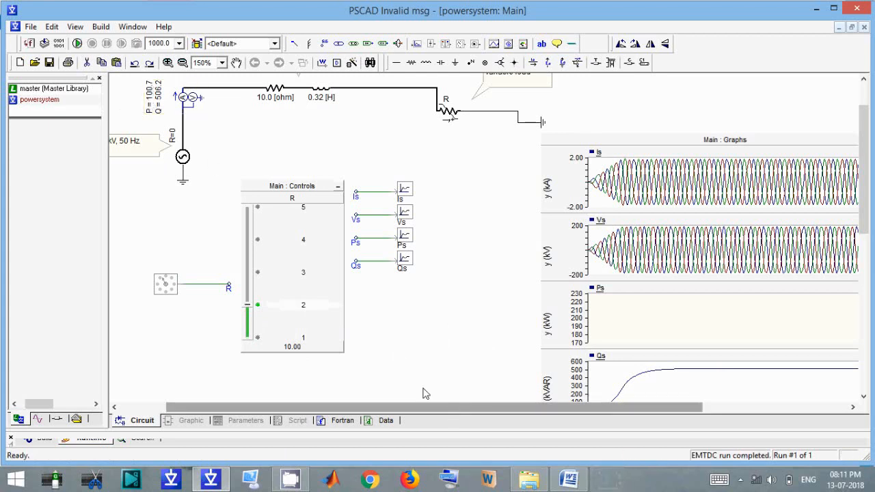
Run the simulation with the rotary switch at dial positions 3, 4 and 5 in turn.
left_click(250, 274)
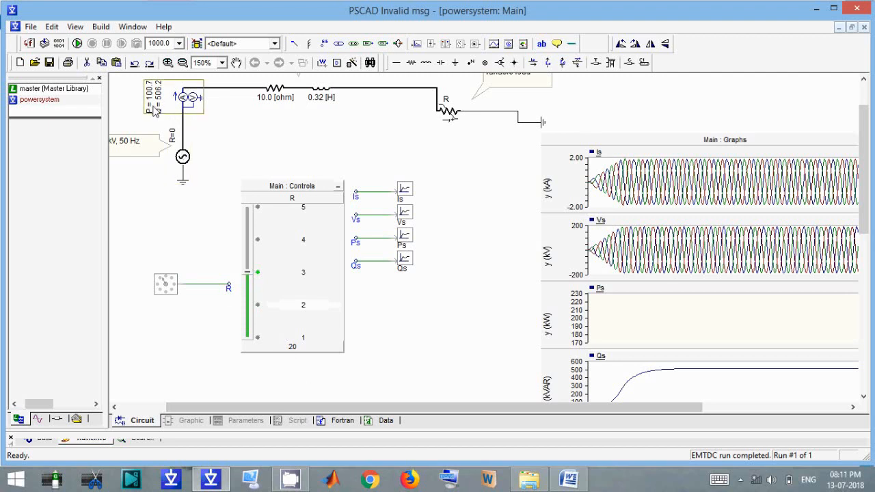
left_click(77, 43)
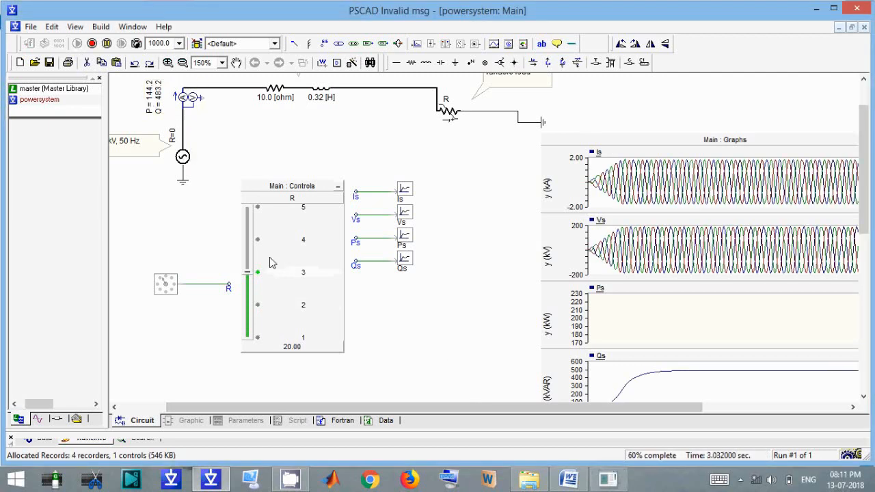
left_click(249, 240)
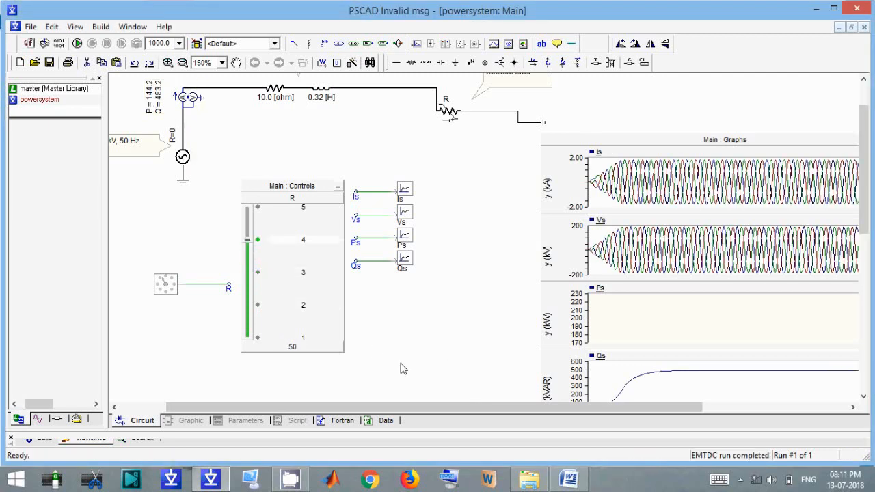
left_click(78, 44)
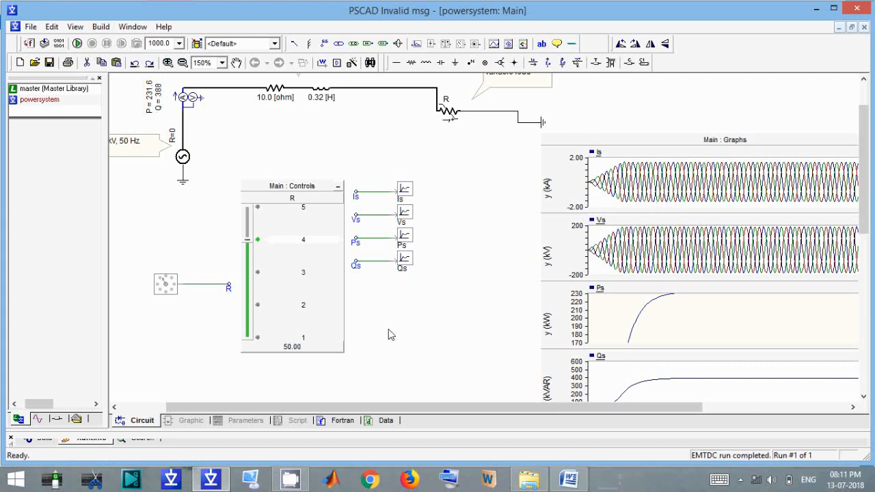
left_click(253, 207)
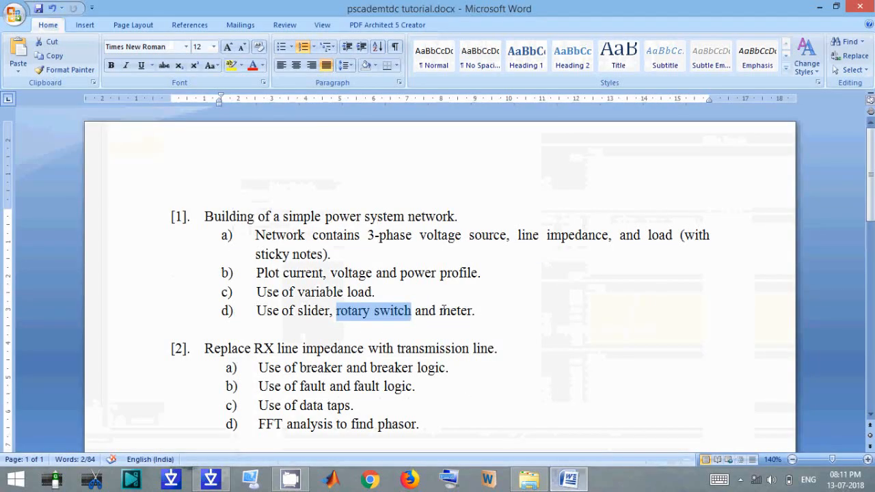
Place a new control panel beside the Is output channel and add the Is signal to it as a meter.
left_click_drag(474, 312, 448, 311)
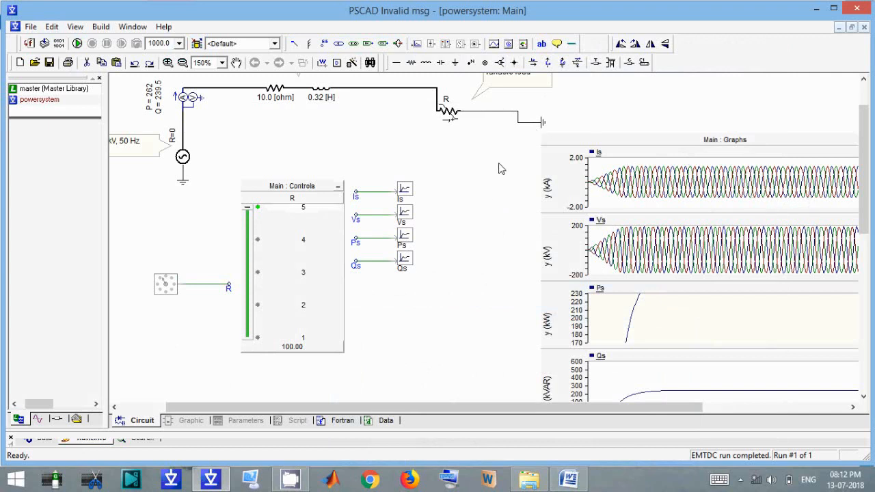
left_click(523, 45)
right_click(405, 192)
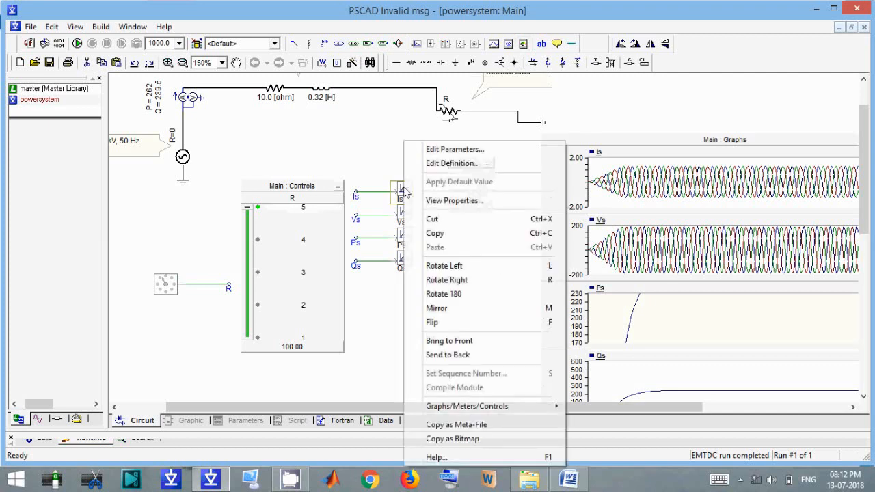
mouse_move(490, 406)
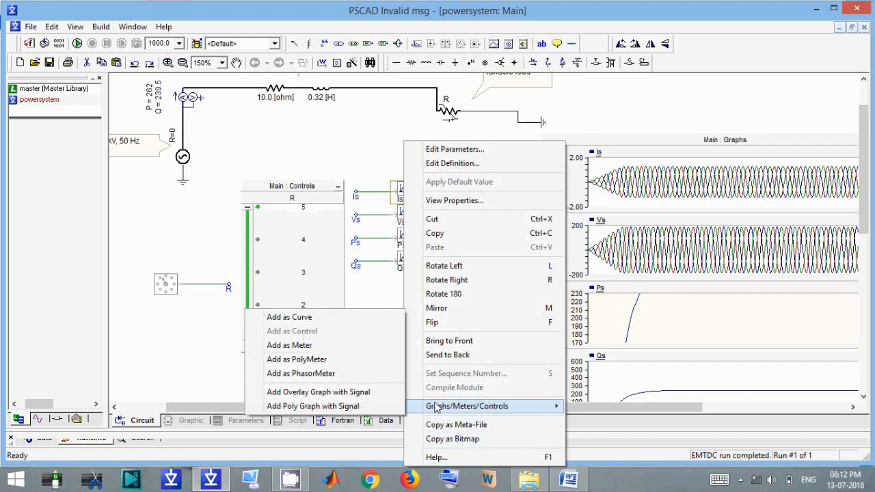
left_click(280, 344)
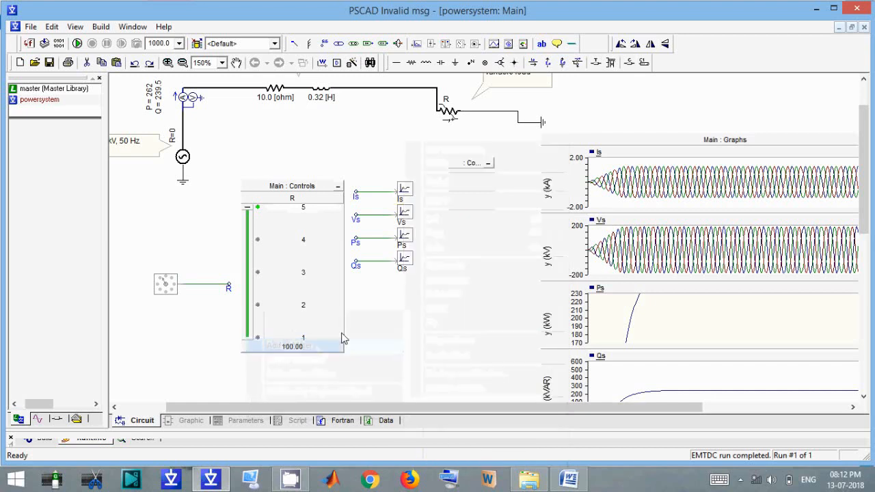
right_click(477, 187)
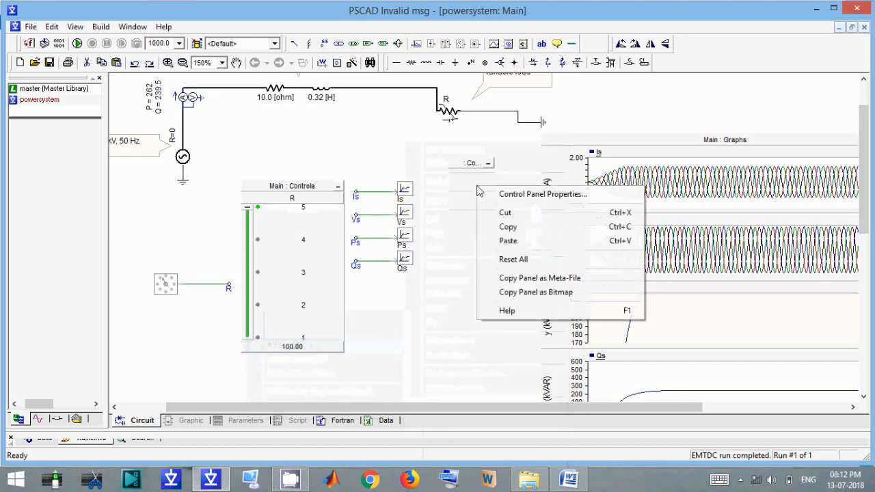
left_click(503, 242)
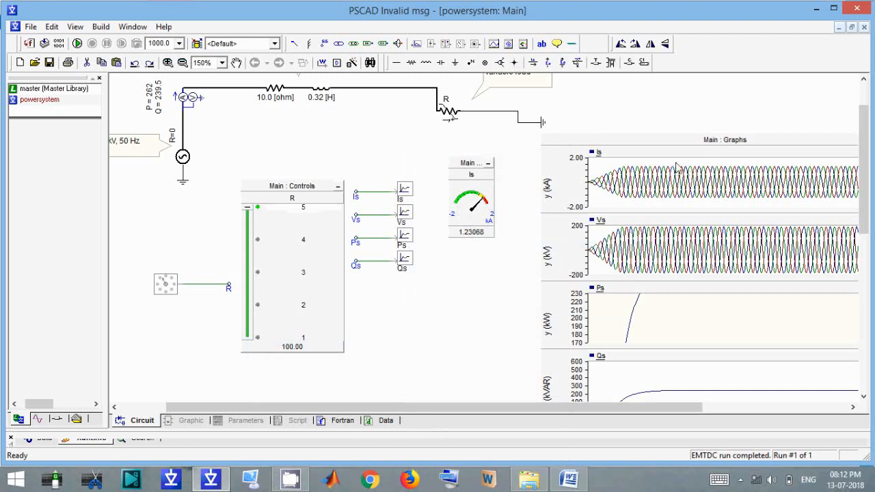
Zoom in repeatedly on the peaks of the Is waveform to read the current amplitude.
left_click_drag(667, 162, 817, 182)
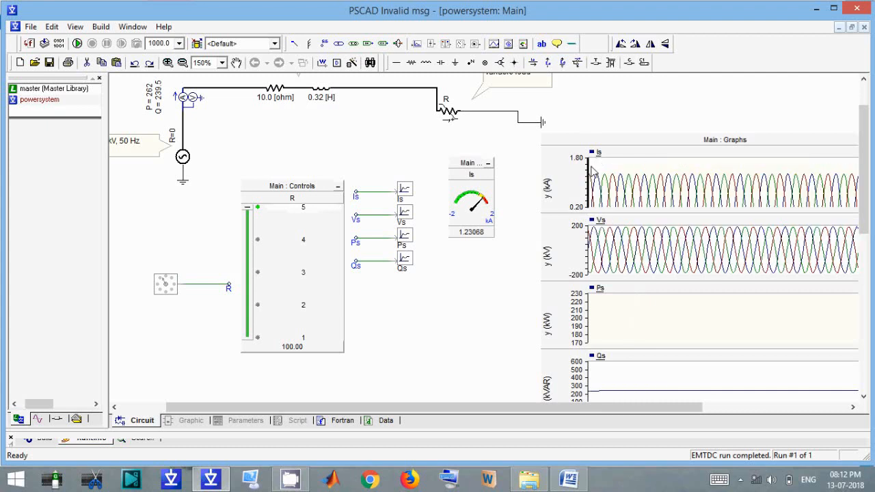
left_click_drag(598, 165, 817, 194)
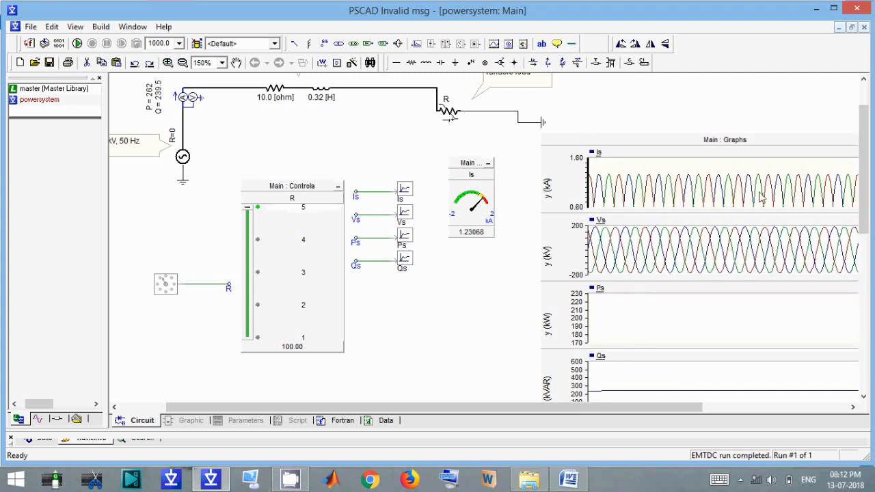
left_click_drag(599, 165, 821, 199)
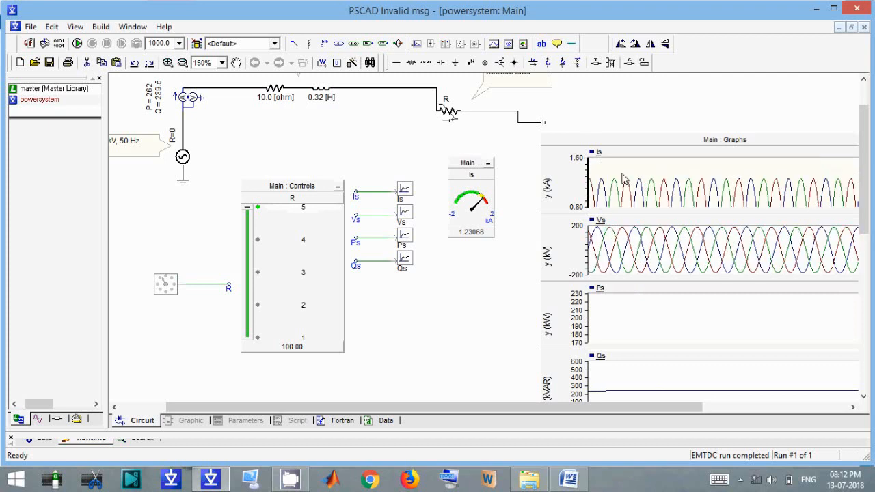
left_click_drag(598, 171, 848, 194)
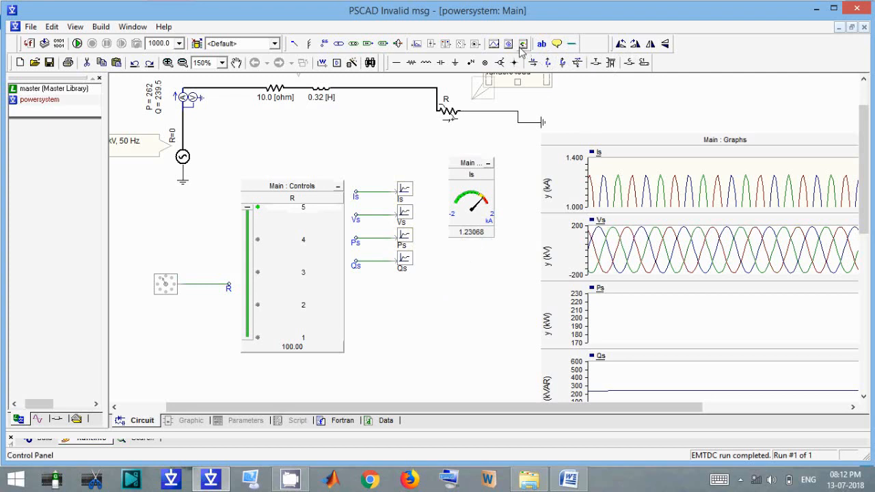
Place another control panel below the Is meter and add the Ps signal to it as a meter.
left_click(532, 62)
left_click(476, 243)
right_click(408, 237)
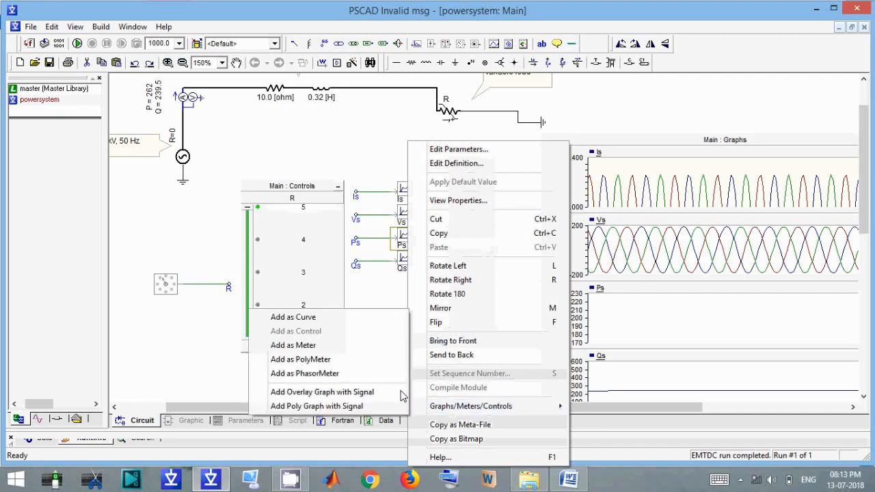
left_click(320, 346)
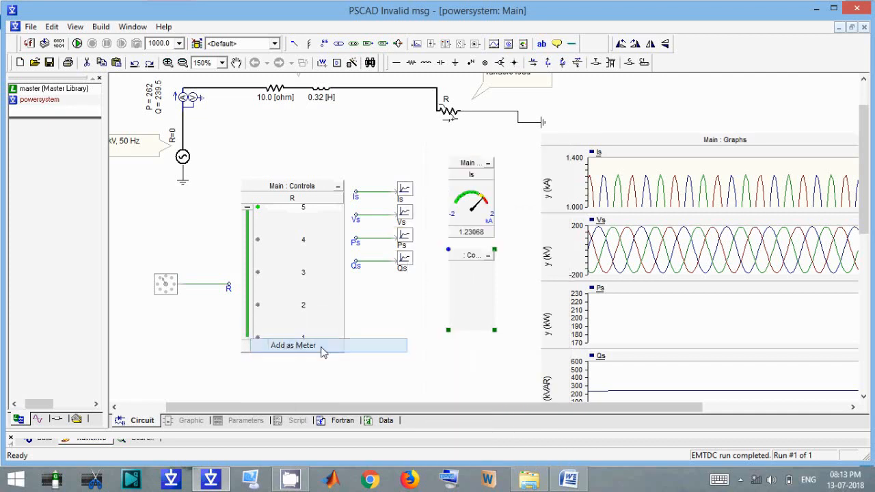
right_click(472, 296)
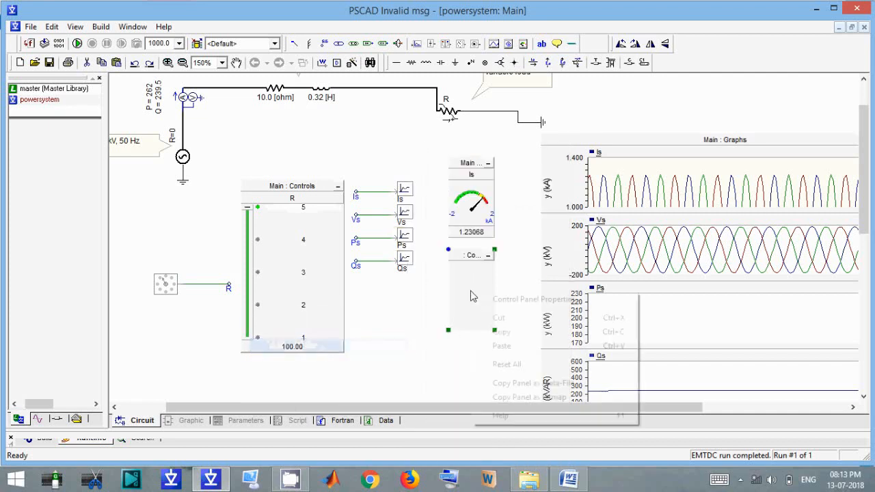
left_click(498, 345)
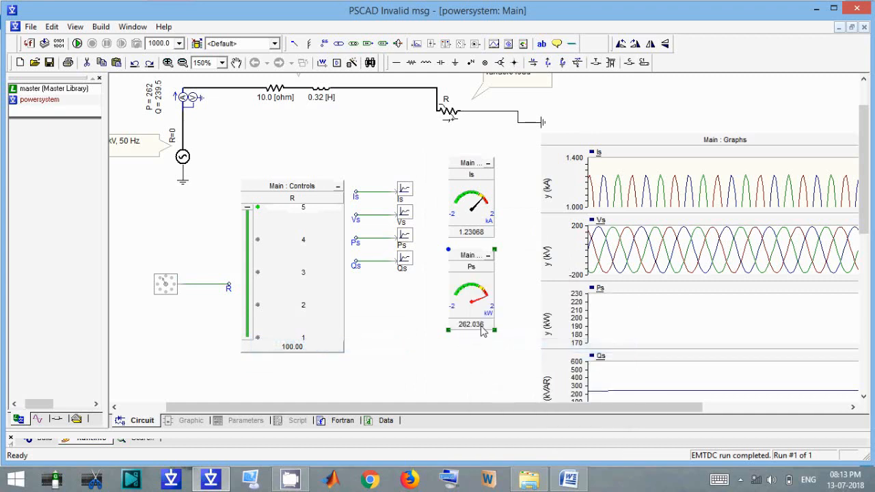
left_click(470, 360)
Reset the Ps graph to its full extents and rerun the simulation with both meters in place.
left_click(708, 328)
key("r")
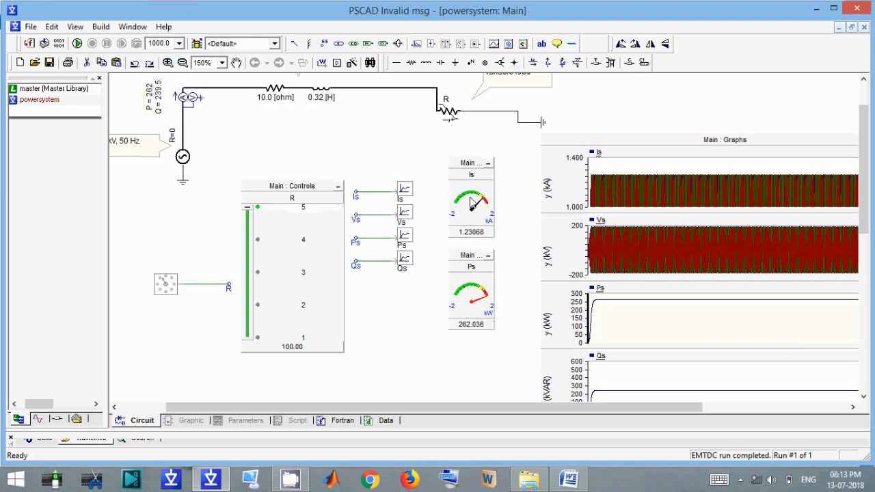
left_click(78, 43)
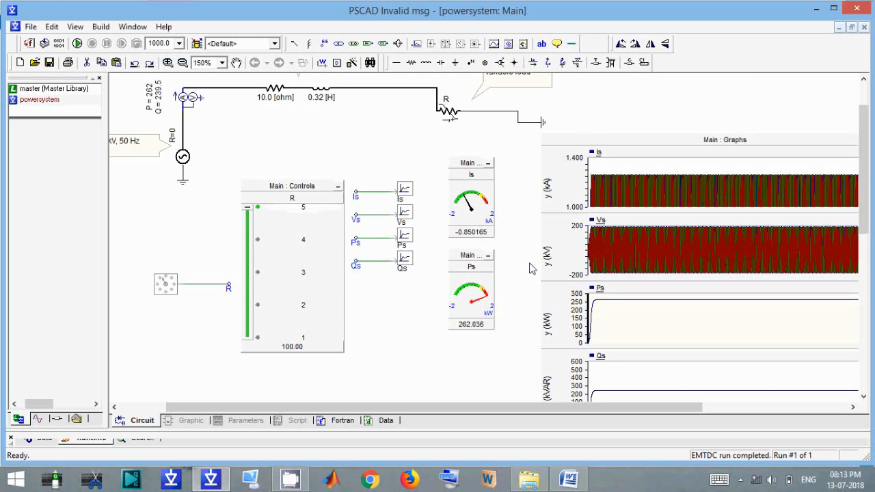
Switch to the Word tutorial outline, review the topics of section 1, and return to PSCAD.
left_click(571, 484)
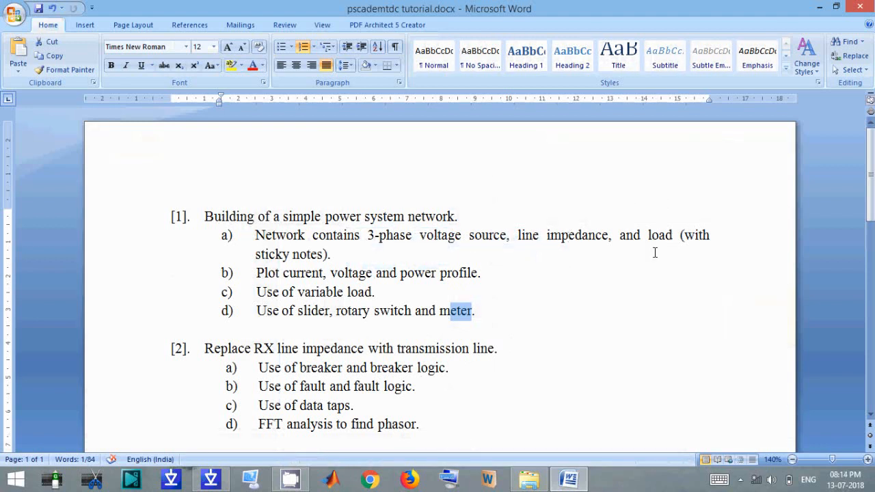
left_click_drag(684, 235, 635, 253)
left_click(338, 292)
left_click_drag(267, 273, 280, 274)
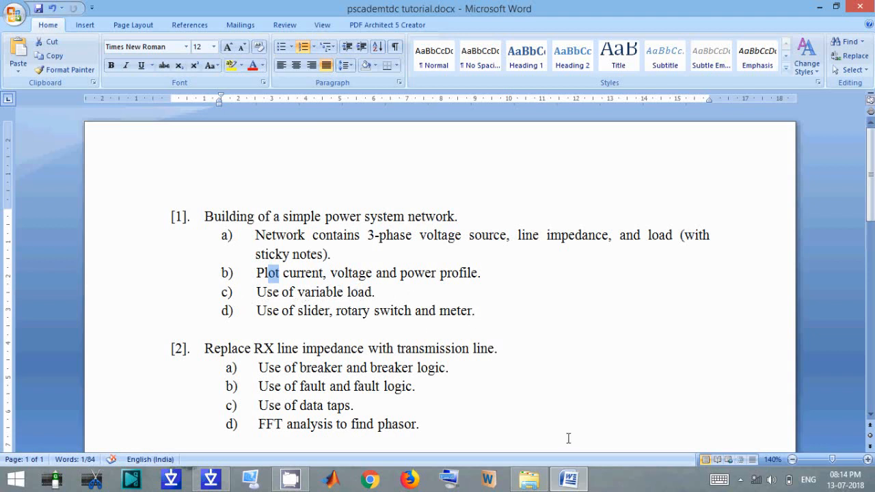
left_click(213, 479)
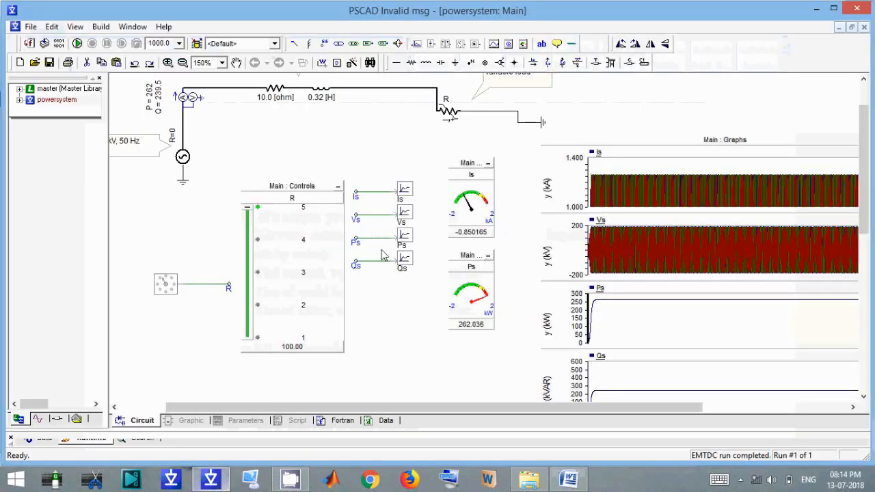